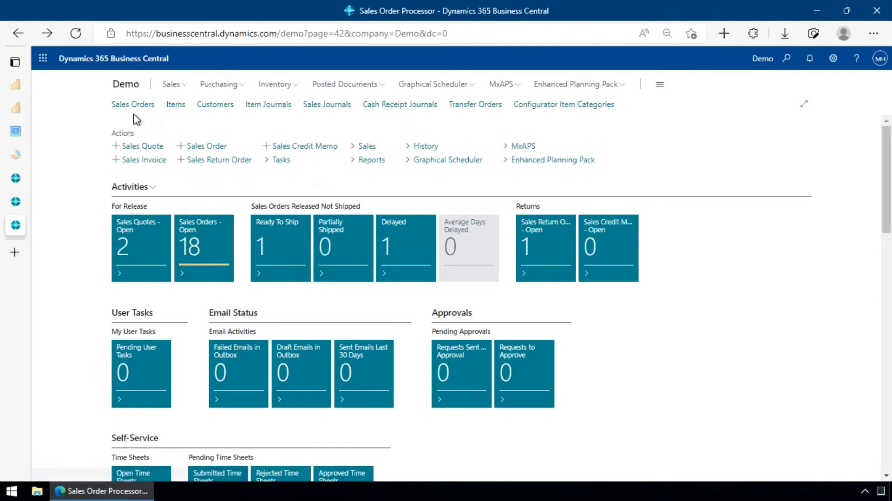
Create a new sales order for the customer The Cannon Group PLC
mouse_move(136, 113)
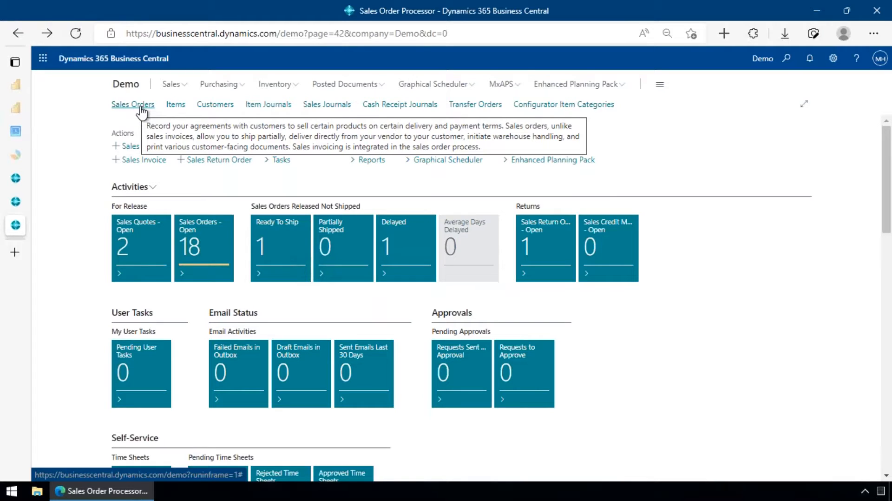
left_click(141, 107)
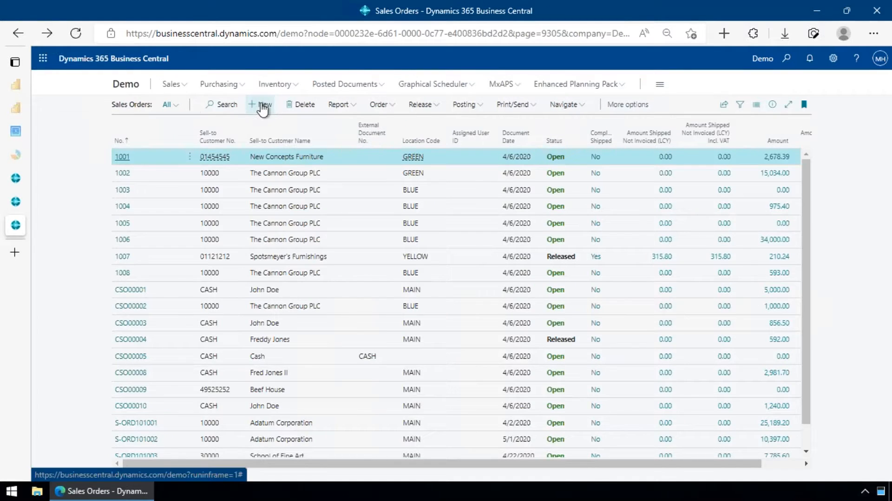
left_click(262, 107)
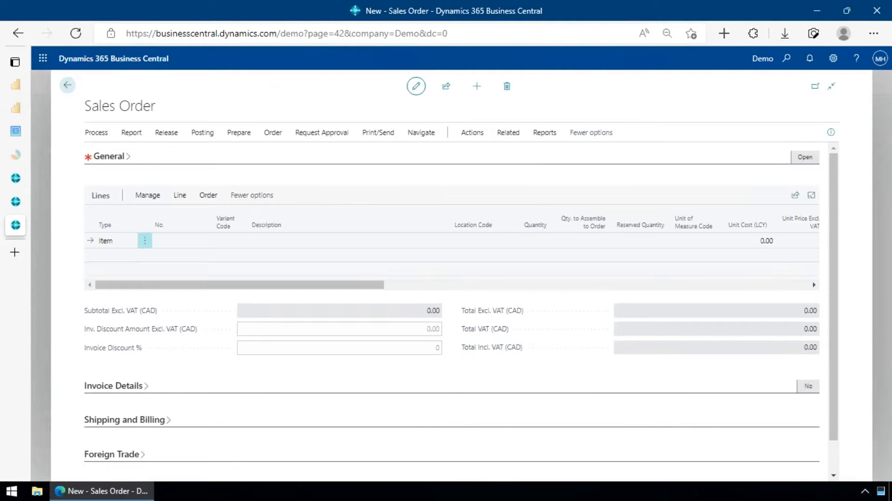
left_click(276, 201)
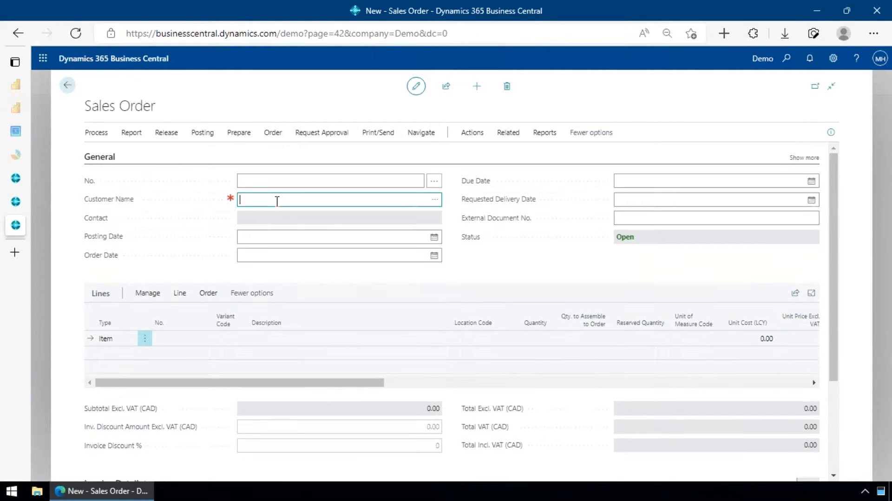
type("1000")
key("Tab")
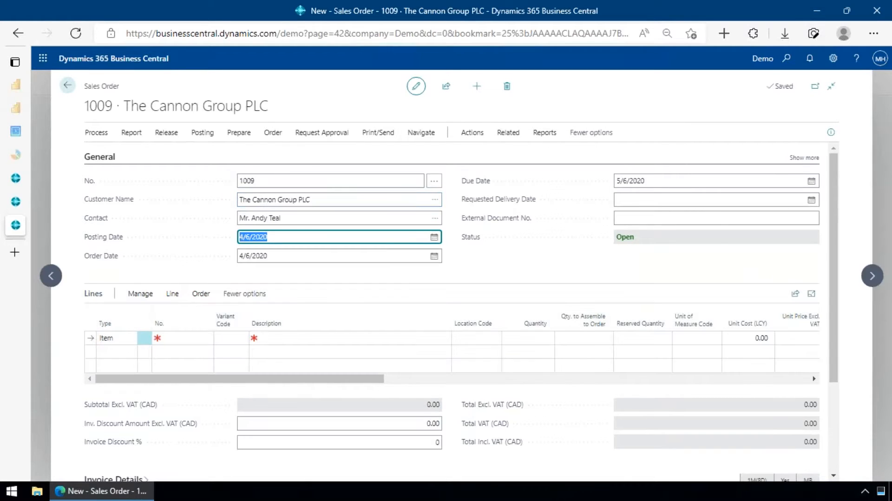
Open the configurator's BOM Designer for the first, empty item line of the sales order
left_click(185, 240)
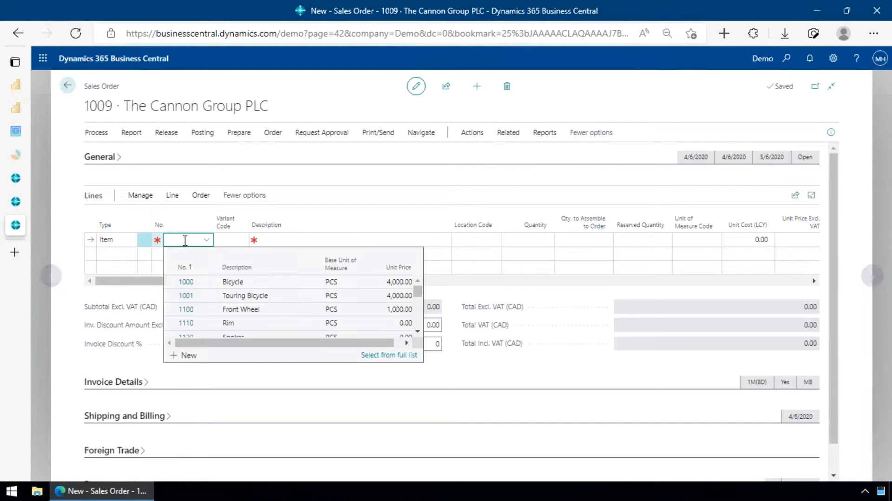
left_click(172, 196)
left_click(119, 217)
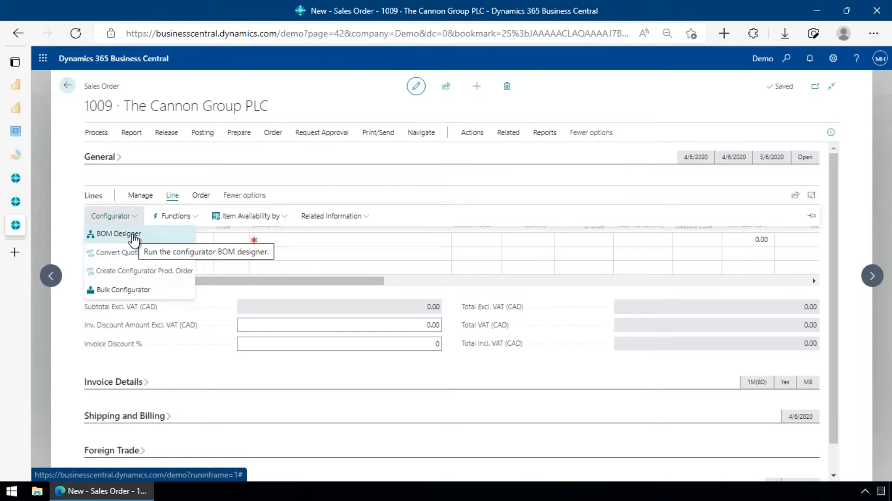
left_click(133, 237)
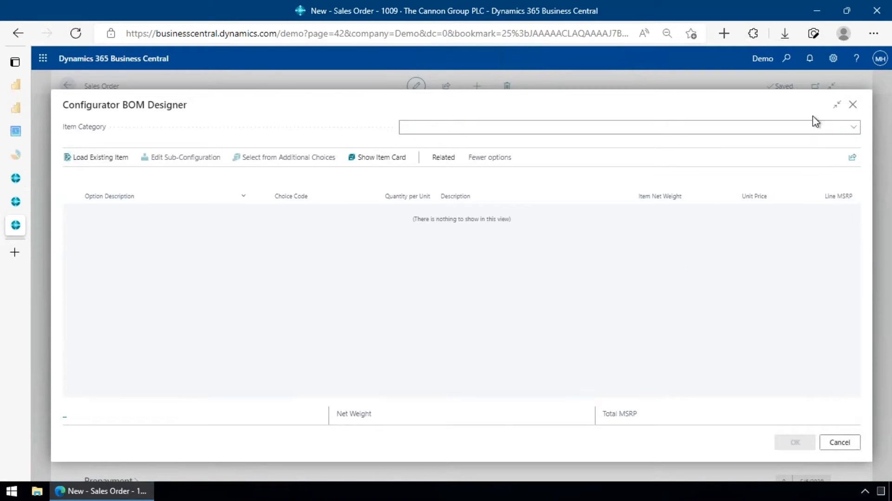
Set the configurator's item category to PC-CFG (Office desktop PC)
left_click(852, 127)
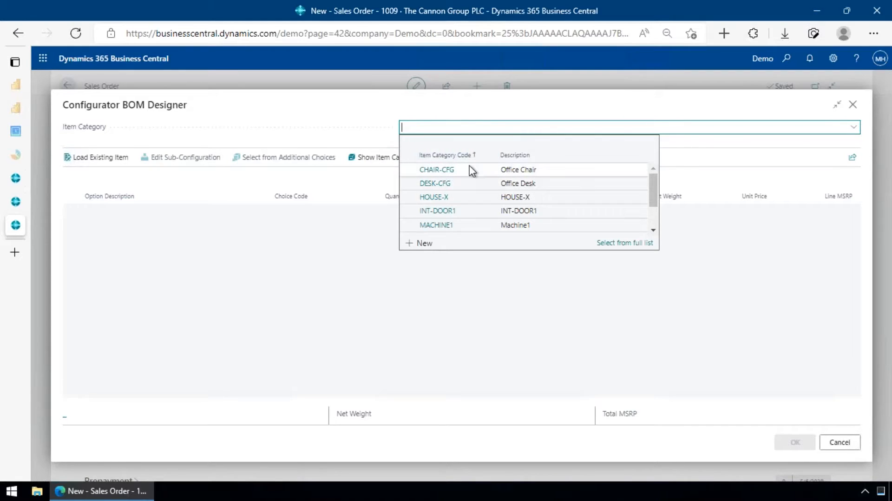
scroll(468, 166, "down", 3)
scroll(469, 190, "up", 1)
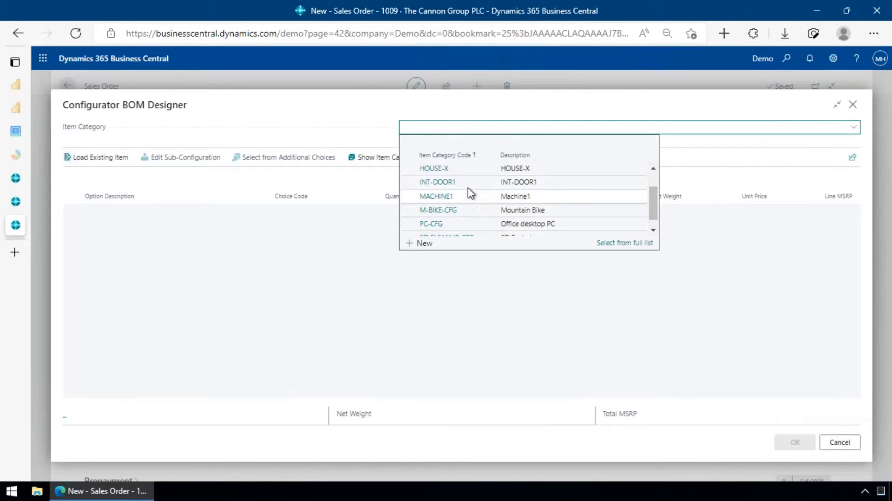
scroll(470, 192, "up", 2)
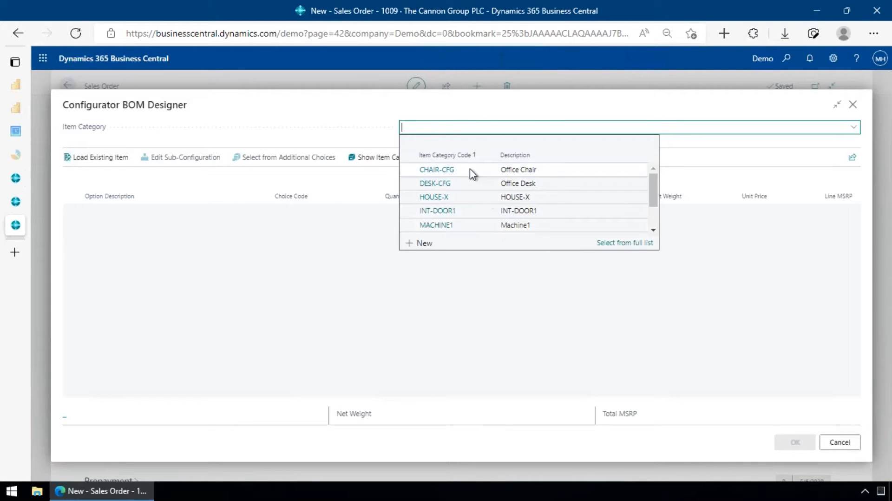
scroll(492, 186, "down", 2)
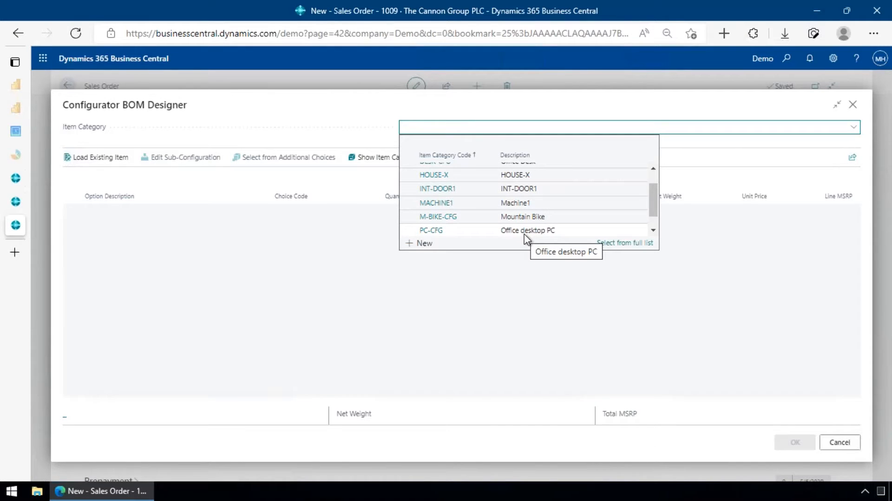
scroll(532, 225, "up", 2)
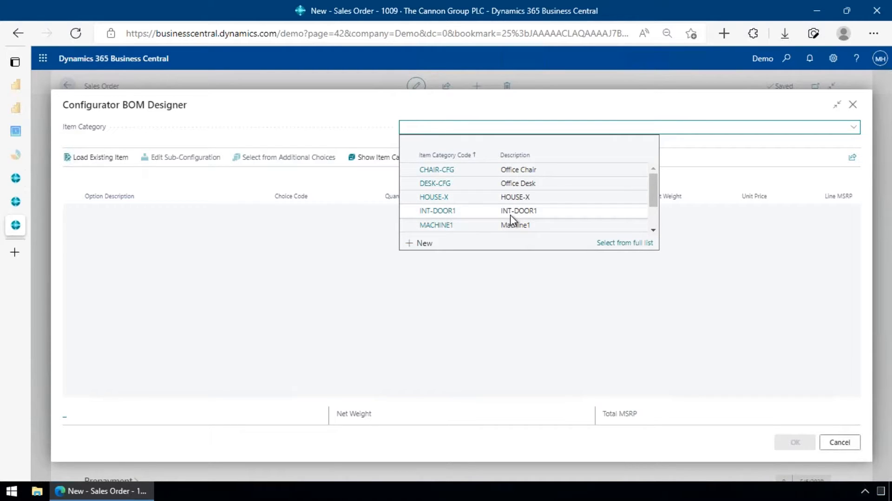
scroll(577, 227, "down", 2)
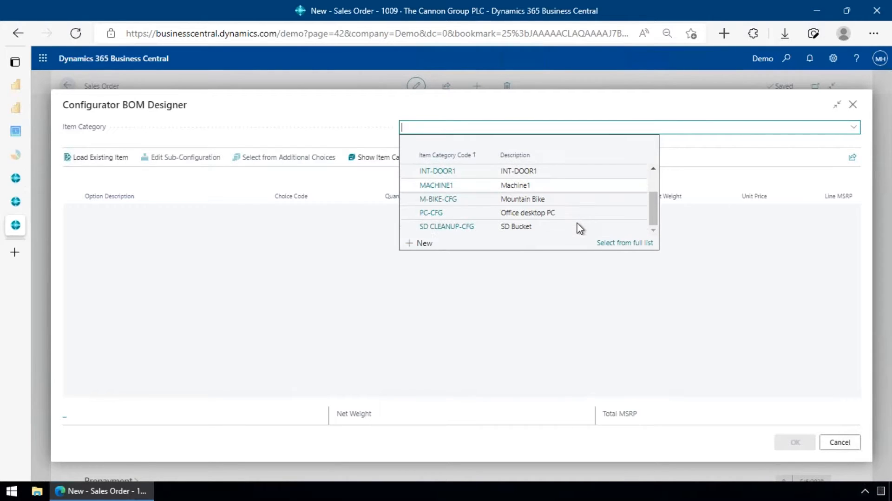
left_click(539, 214)
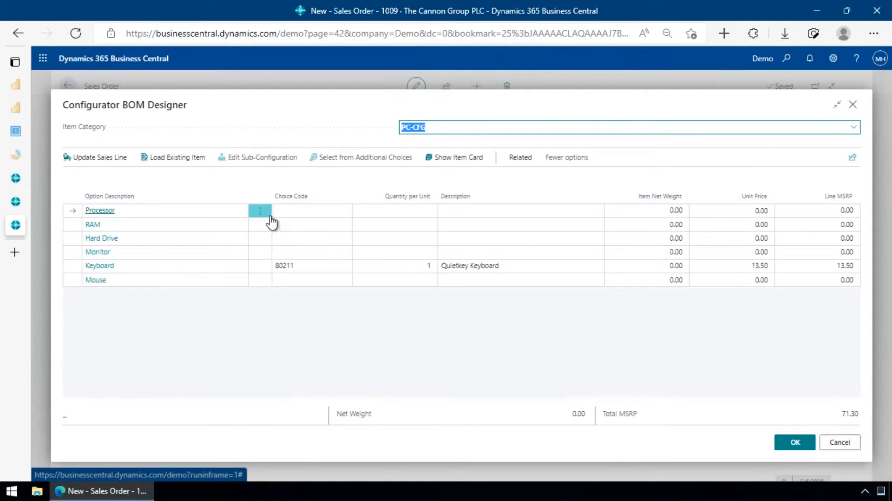
Choose processor 80004, Computer III 800 MHz, for the PC configuration
left_click(295, 212)
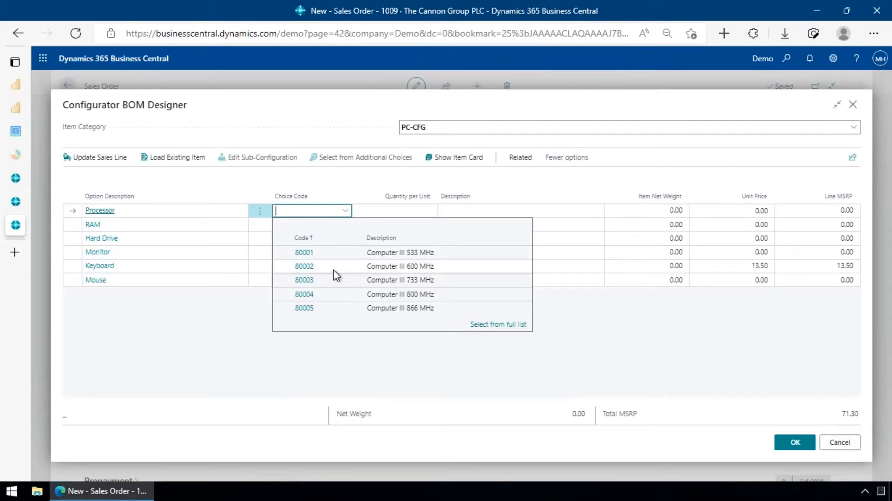
left_click(341, 306)
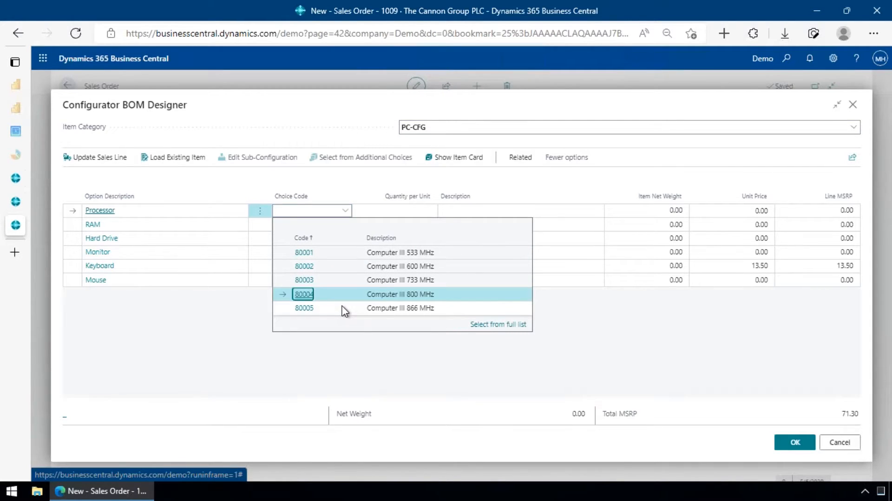
key("Return")
key("Return")
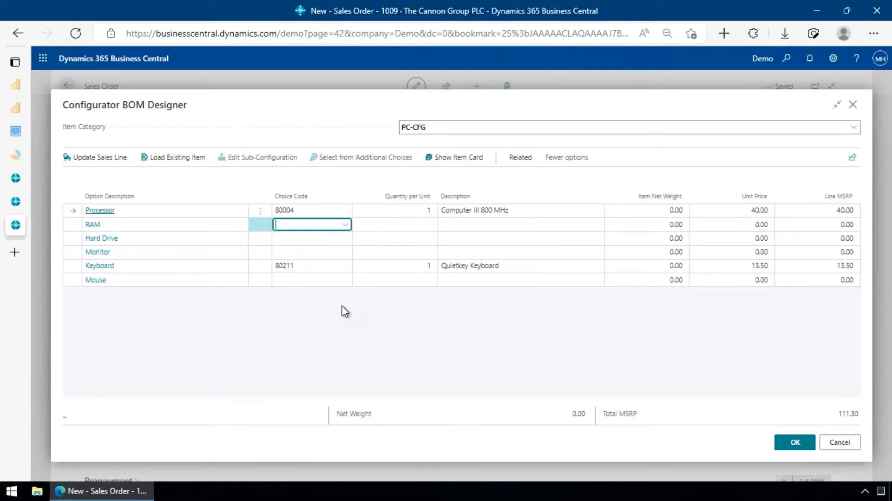
Choose RAM 80012, 256 MB PC800 ECC, with a quantity per unit of 4
key("alt+Down")
key("Down")
key("Down")
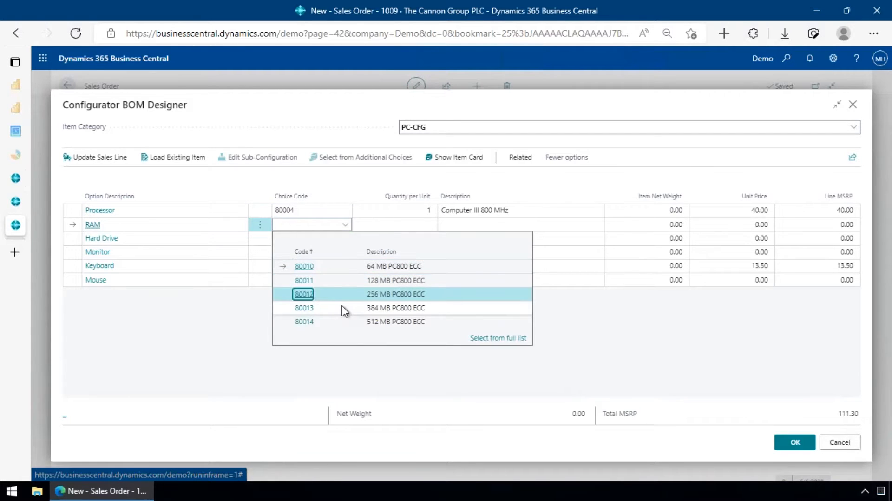
key("Return")
type("4")
key("Return")
key("Up")
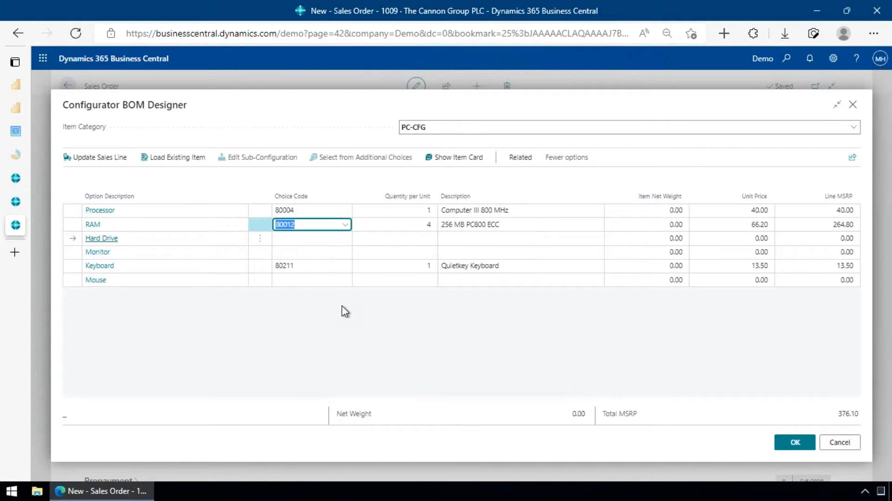
Choose hard drive 80022, 20.4 GB ATA-66 IDE, for the PC configuration
key("Tab")
key("Up")
key("Down")
key("Down")
key("shift+Tab")
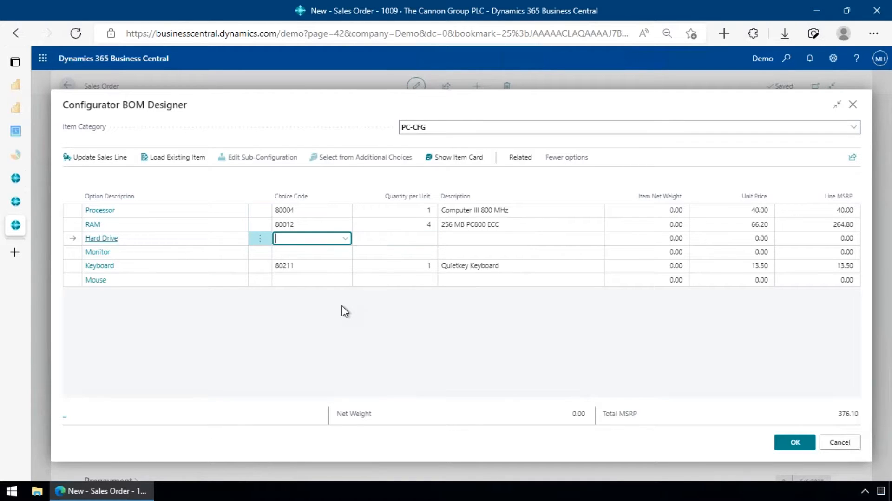
key("alt+Down")
key("Down")
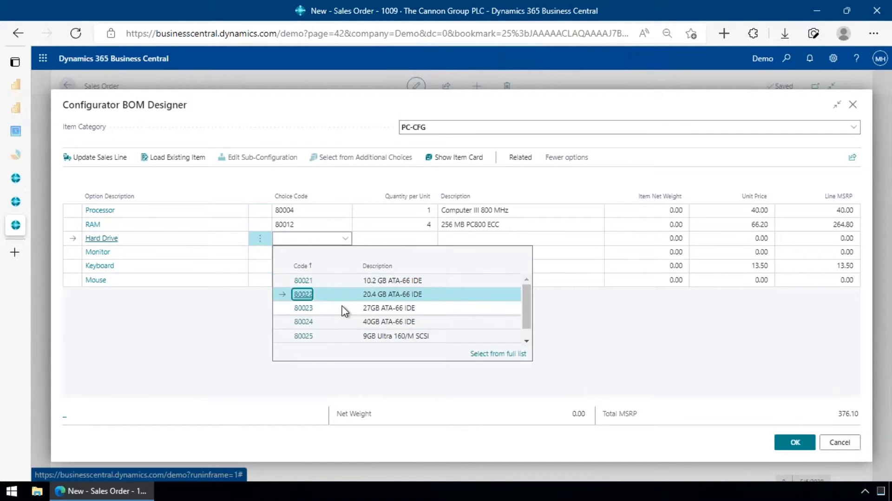
key("Return")
Choose monitor 80104, 21" UltraScan P1110, for the PC configuration
key("Down")
key("shift+Tab")
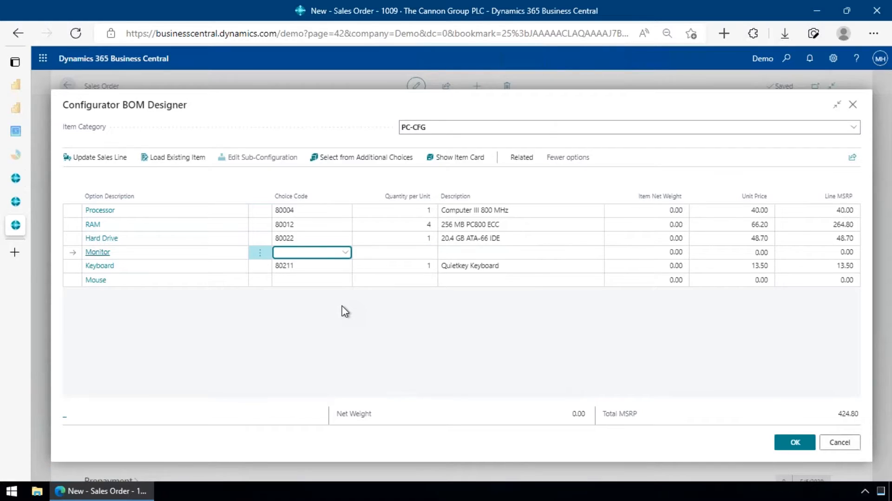
key("alt+Down")
key("Down")
key("Down")
key("Down")
key("Return")
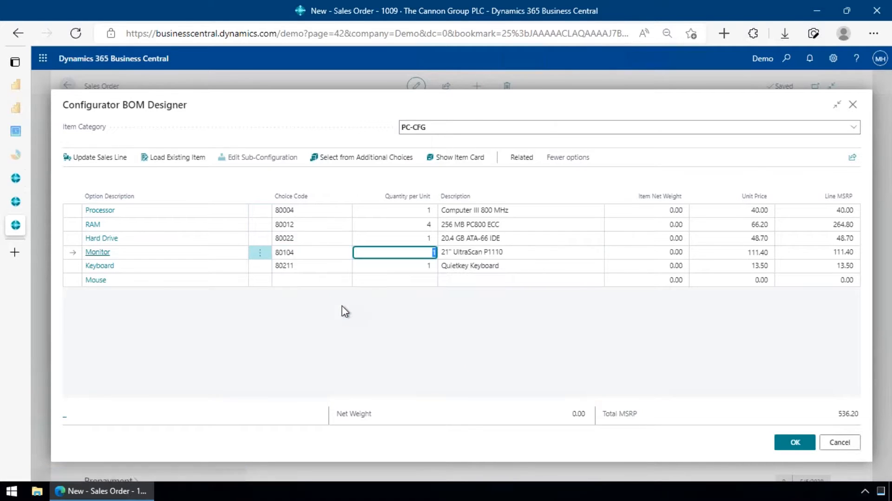
Choose mouse 80208, Advanced Mouse, leaving the preset keyboard as it is
key("Down")
key("shift+Tab")
key("Down")
key("alt+Down")
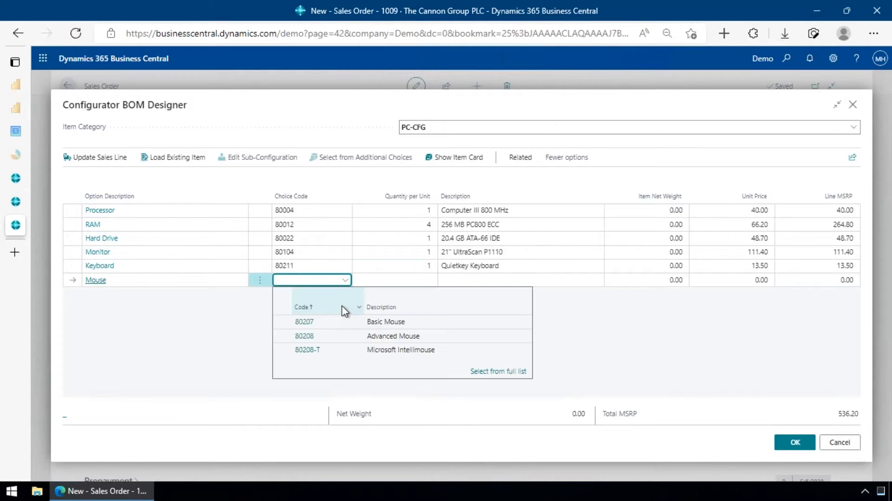
key("Down")
key("Return")
key("Up")
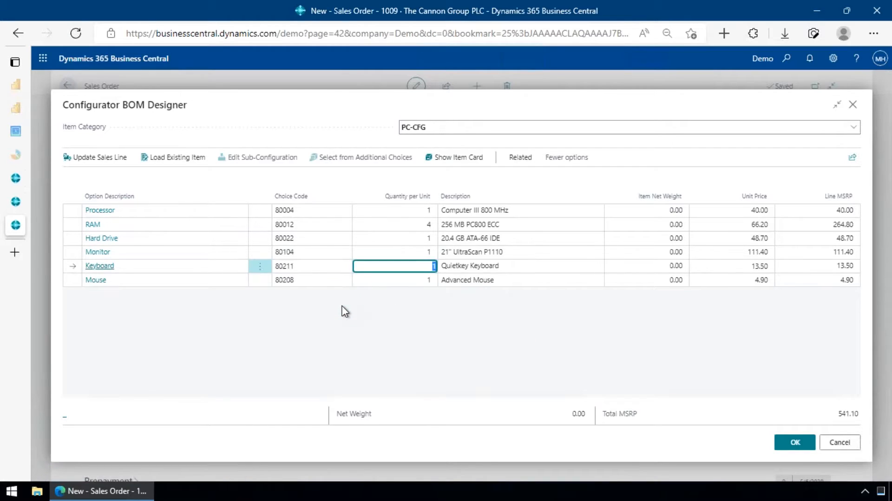
Accept the finished PC configuration so it is added to the sales order lines
key("shift+Tab")
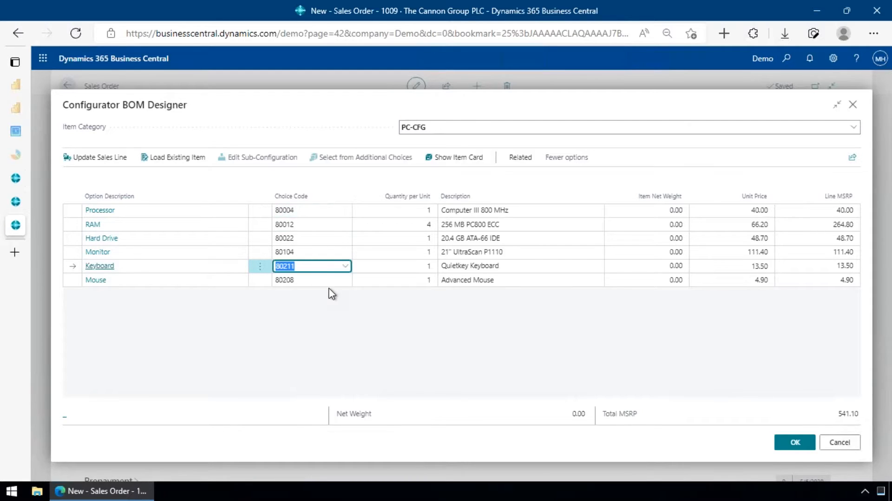
left_click(322, 212)
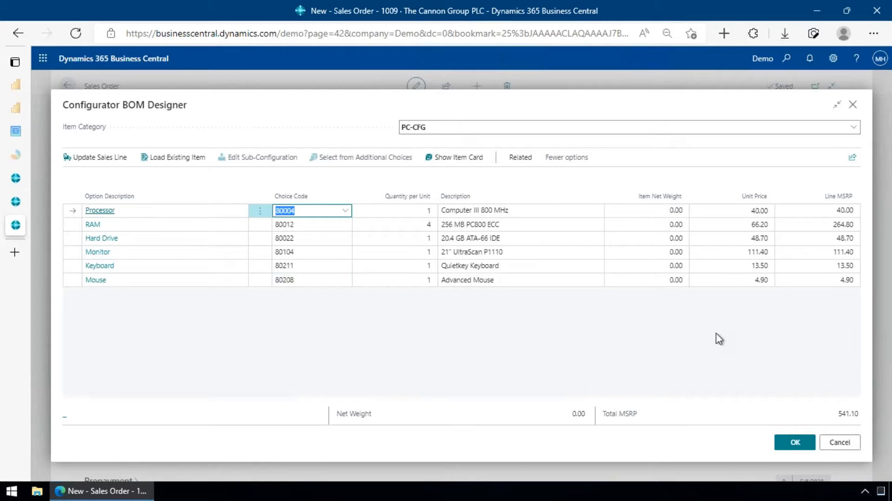
left_click(785, 448)
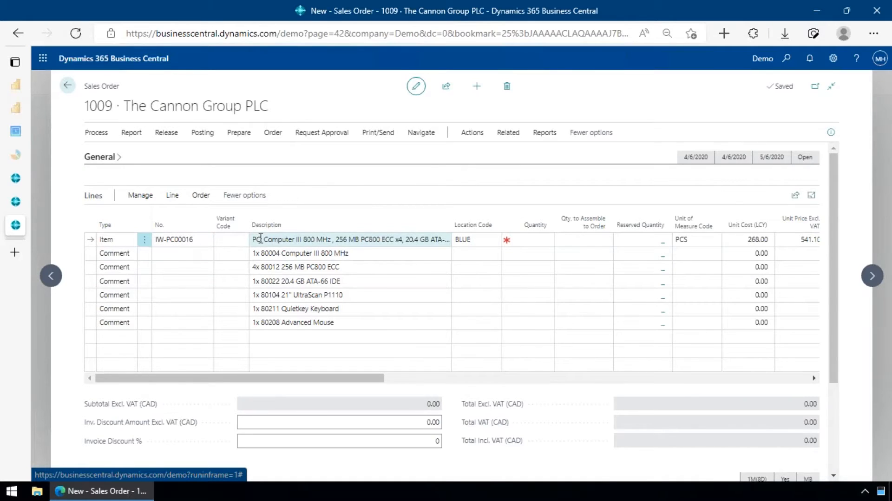
Examine the configured item's description and the component comment lines beneath it in the sales order
left_click(306, 239)
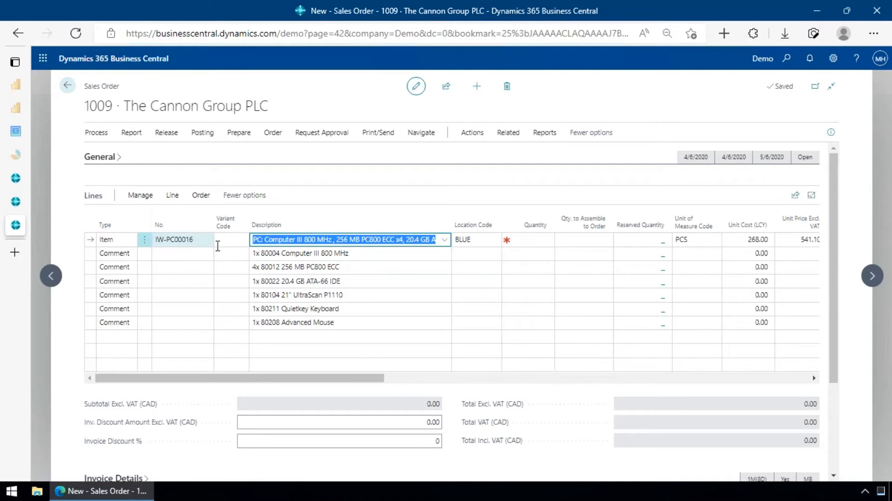
left_click(297, 240)
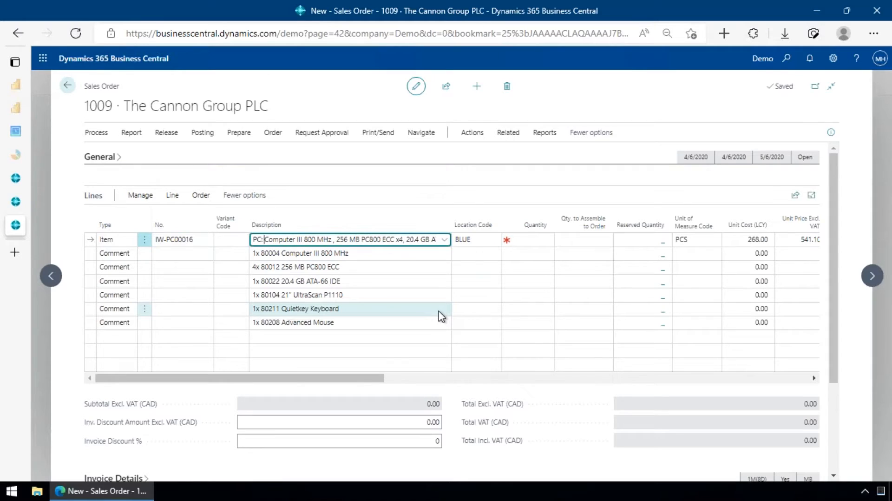
key("Down")
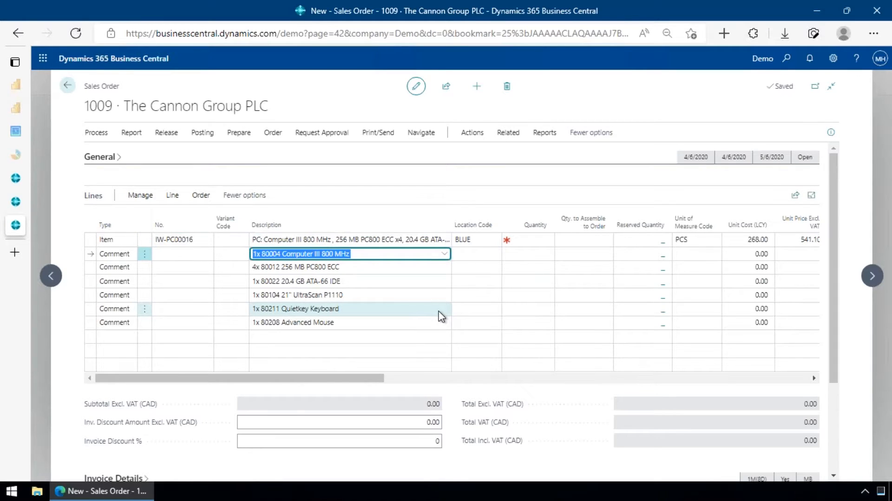
key("shift+Down")
key("shift+Down")
key("shift+Down")
key("shift+Down")
key("shift+Down")
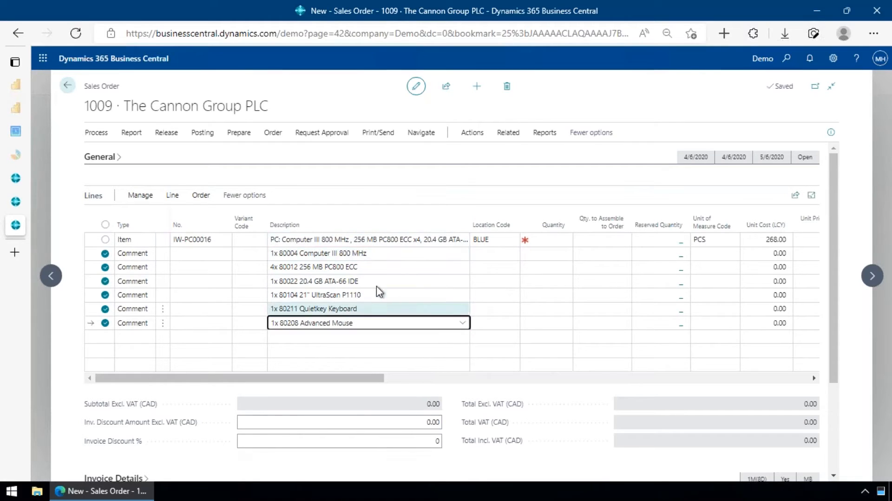
left_click(394, 244)
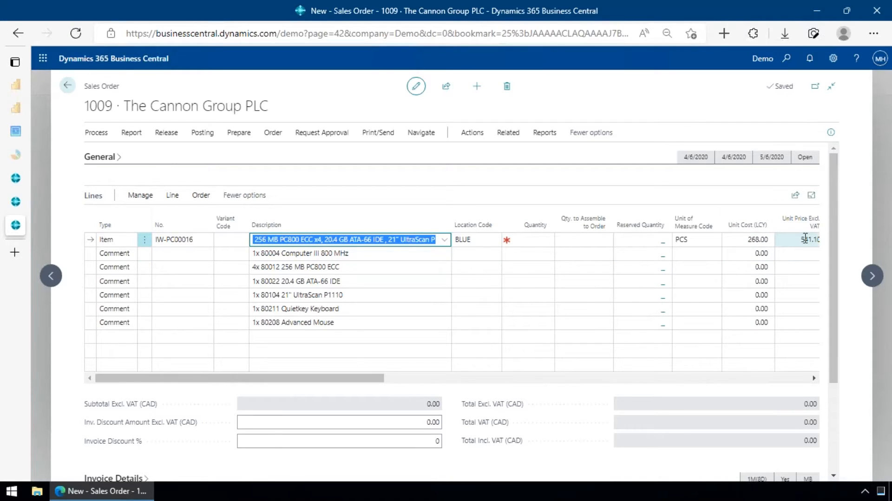
Set the configured PC line's quantity to 1 and open its assemble-to-order details
left_click(538, 240)
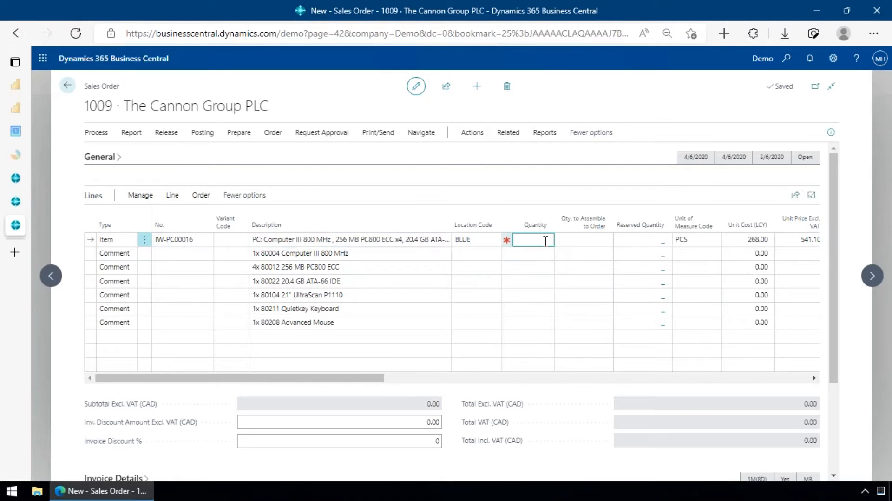
key("Tab")
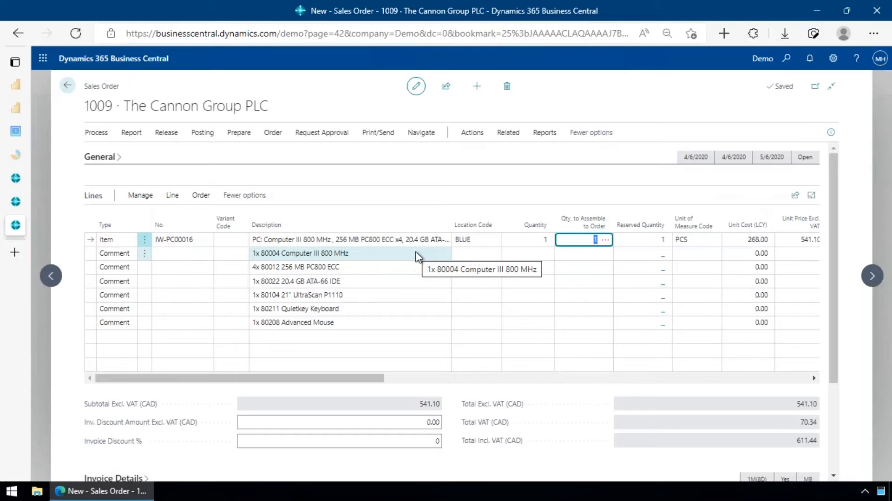
left_click(608, 242)
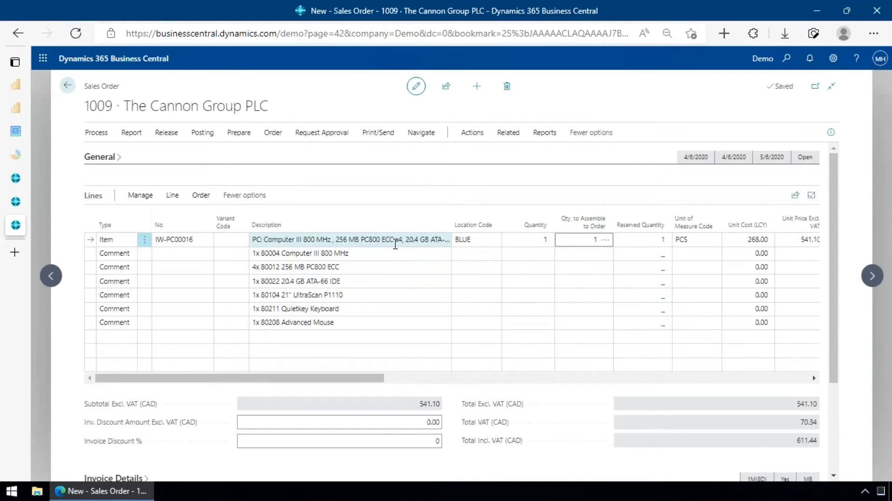
Start a new order line beneath the PC comments and load item category DESK-CFG in the Configurator BOM Designer
left_click(172, 334)
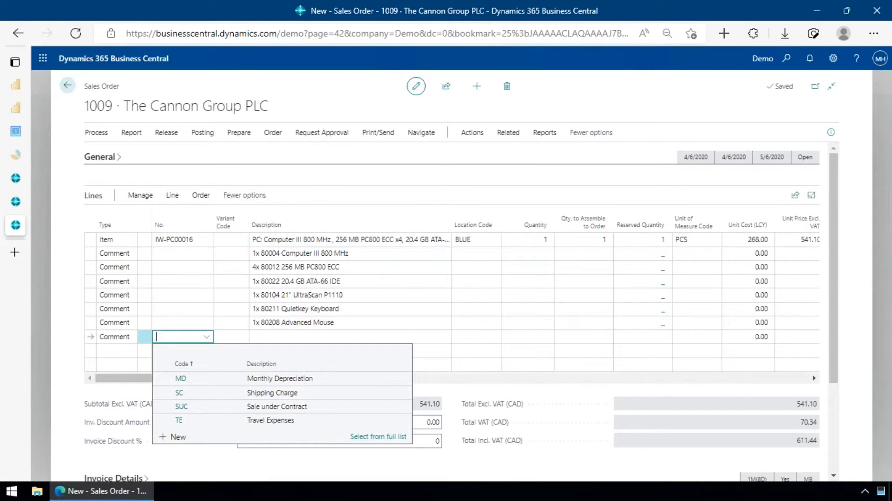
key("Escape")
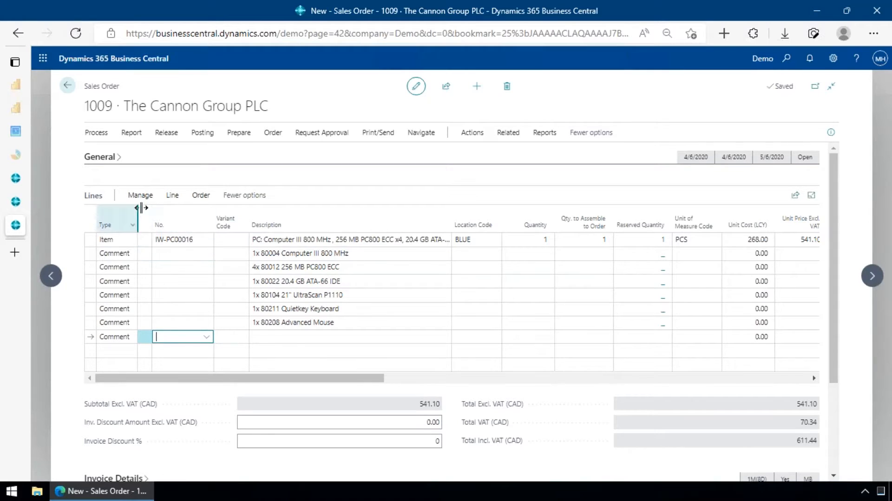
left_click(172, 195)
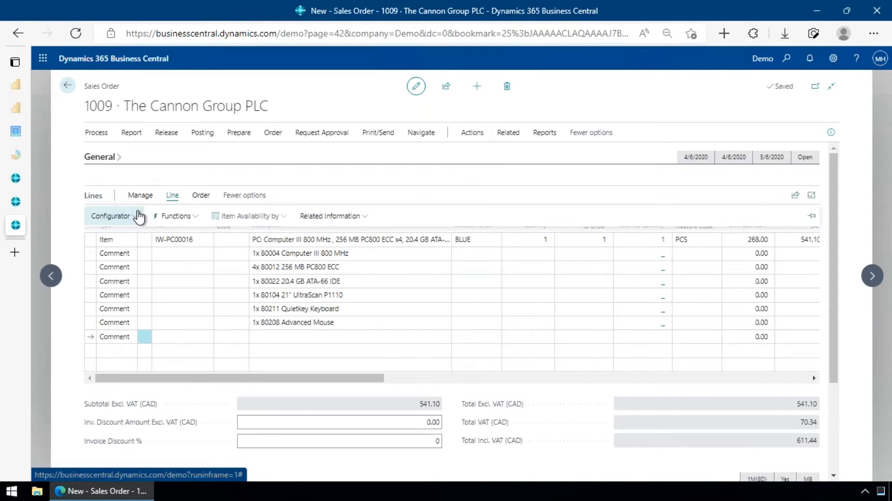
left_click(138, 217)
left_click(118, 234)
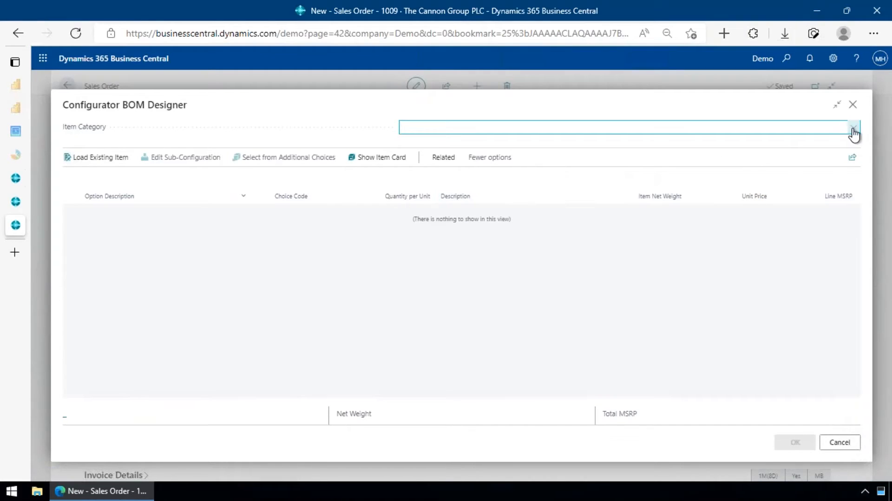
left_click(853, 128)
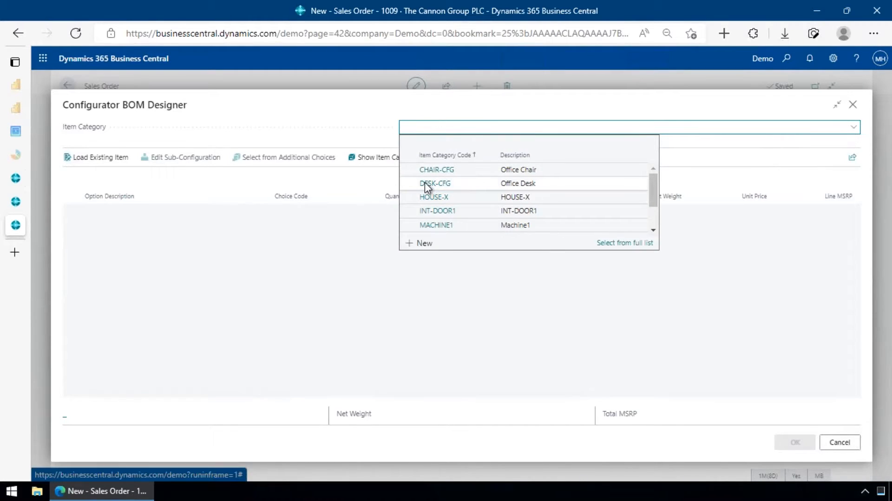
left_click(431, 185)
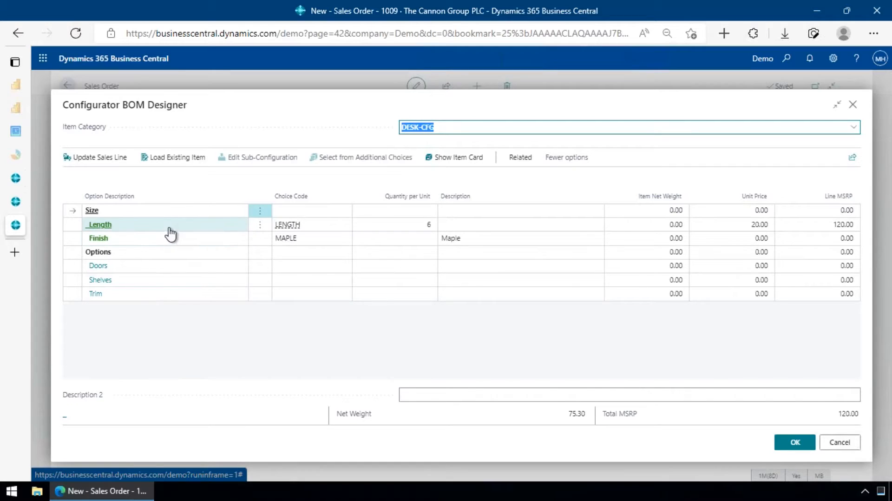
Clear the desk's Finish choice and reselect MAPLE for it
left_click(301, 246)
left_click(301, 246)
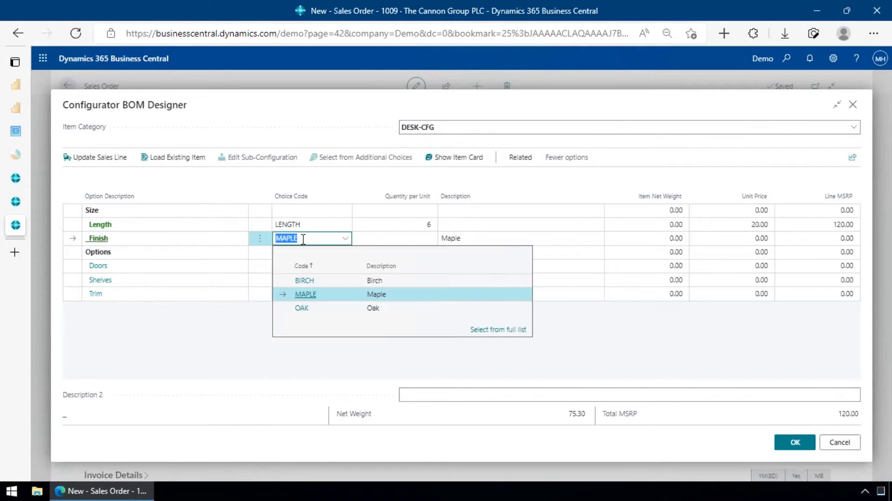
key("BackSpace")
key("Tab")
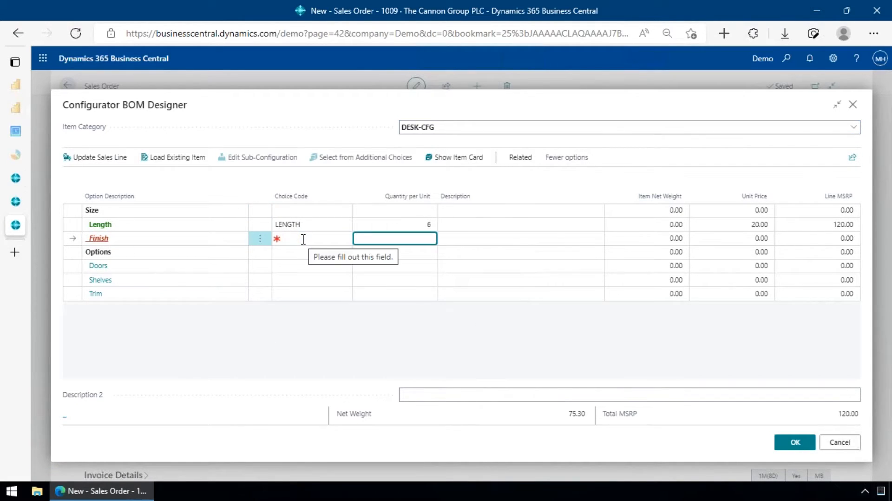
left_click(344, 239)
left_click(319, 294)
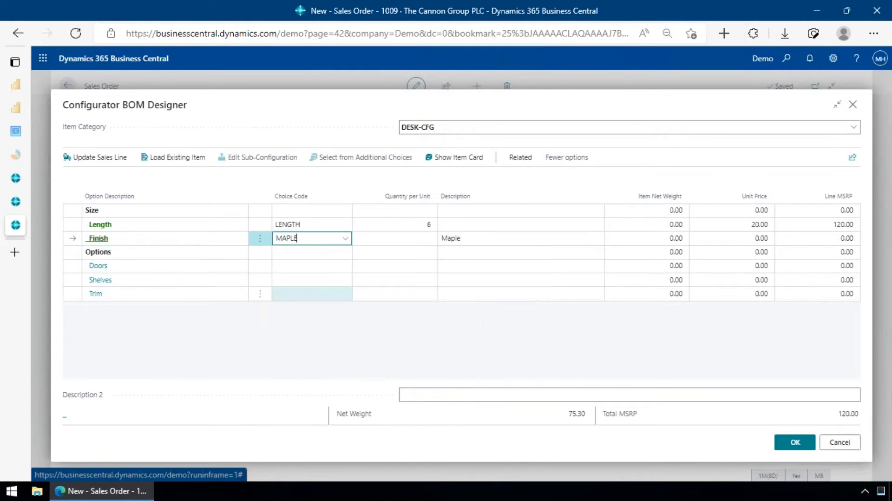
Add the TRIM choice to the Trim option of the desk configuration
key("Up")
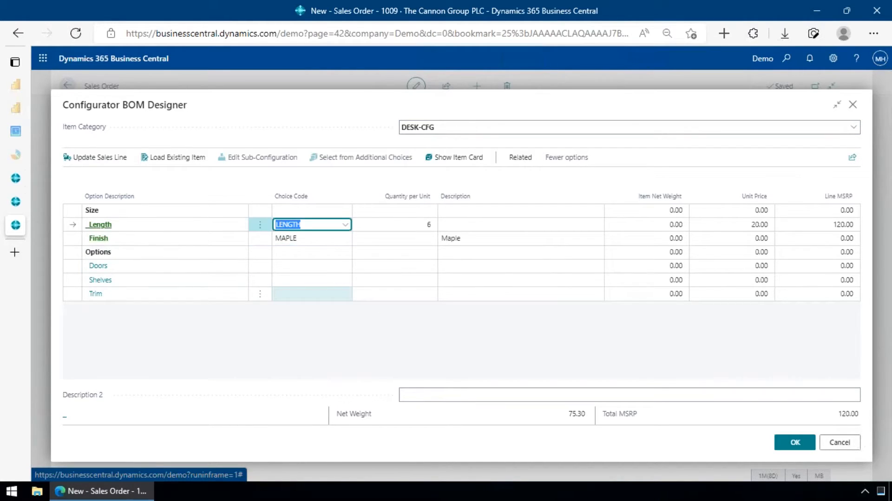
key("Down")
key("Down")
key("Down")
key("Down")
key("Down")
key("alt+Down")
key("Down")
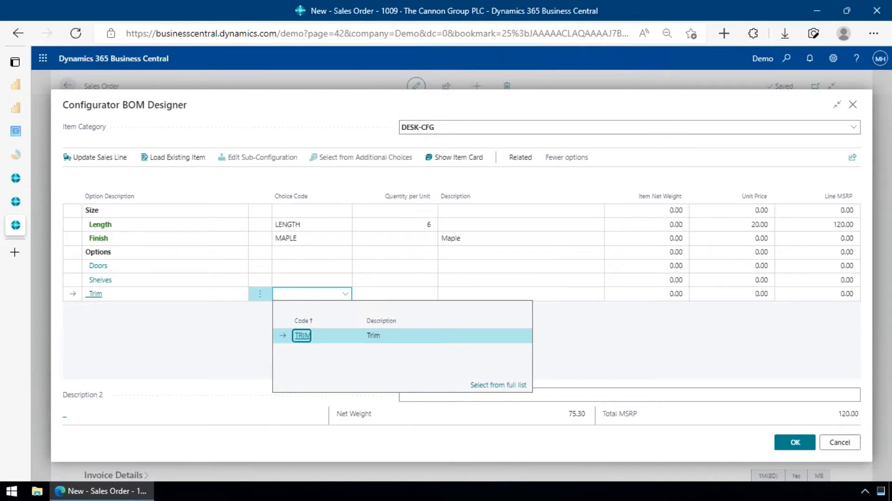
key("Tab")
Set the Length quantity per unit to 12 and accept the desk configuration into the sales order
key("Up")
key("Up")
key("Up")
key("Up")
key("Up")
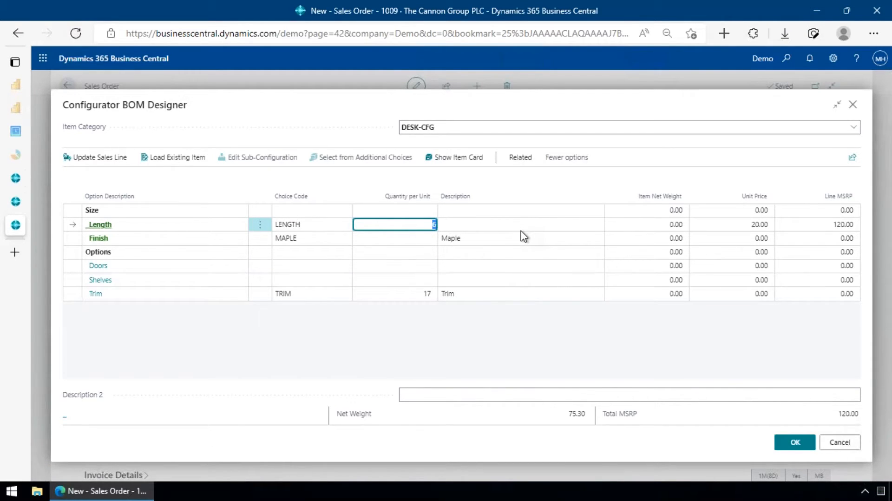
type("12")
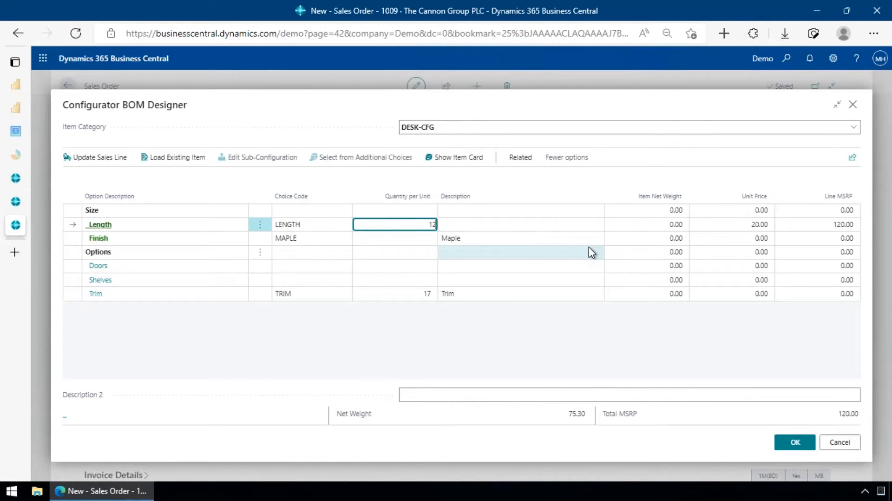
key("Return")
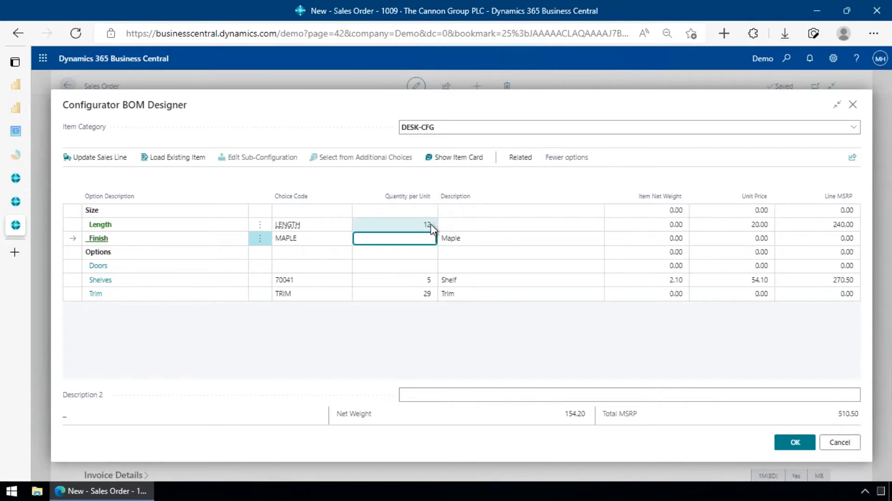
left_click(794, 443)
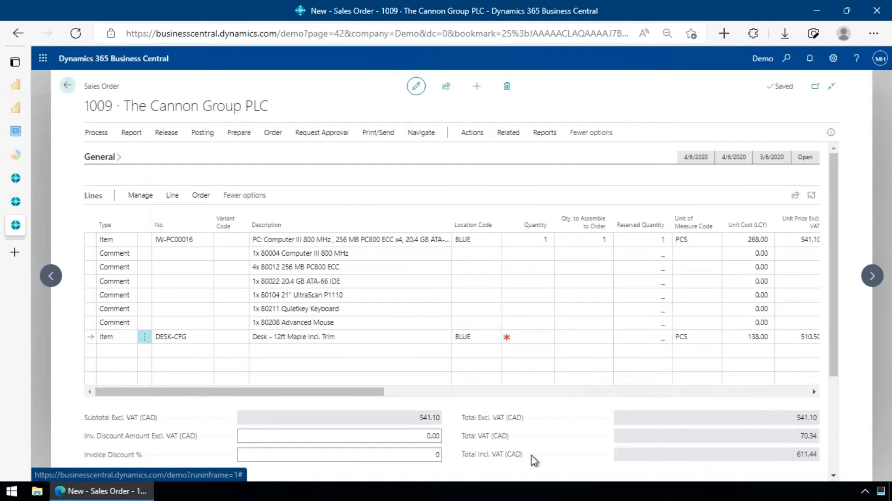
Set the quantity of the configured maple desk line to 1
left_click(304, 338)
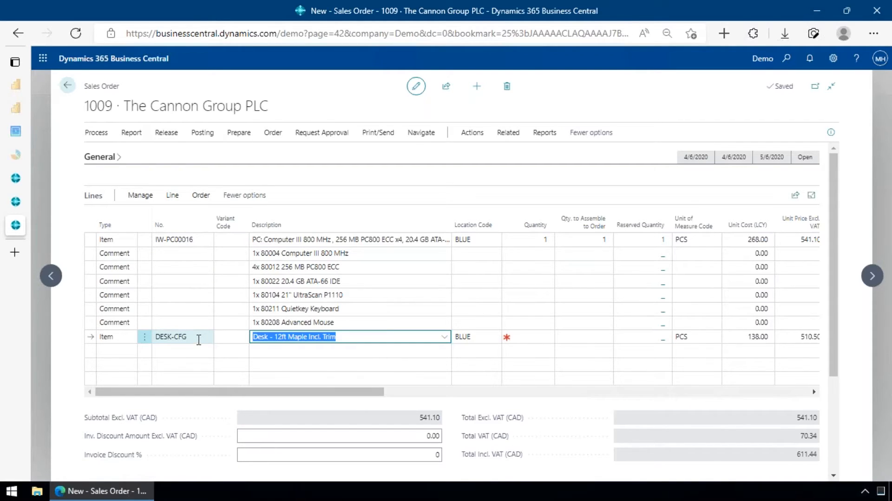
left_click(540, 338)
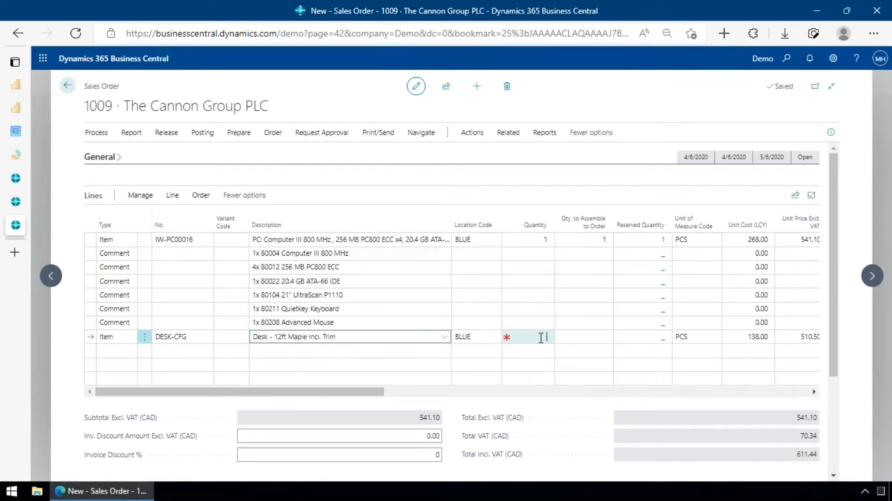
type("1")
key("Tab")
key("Tab")
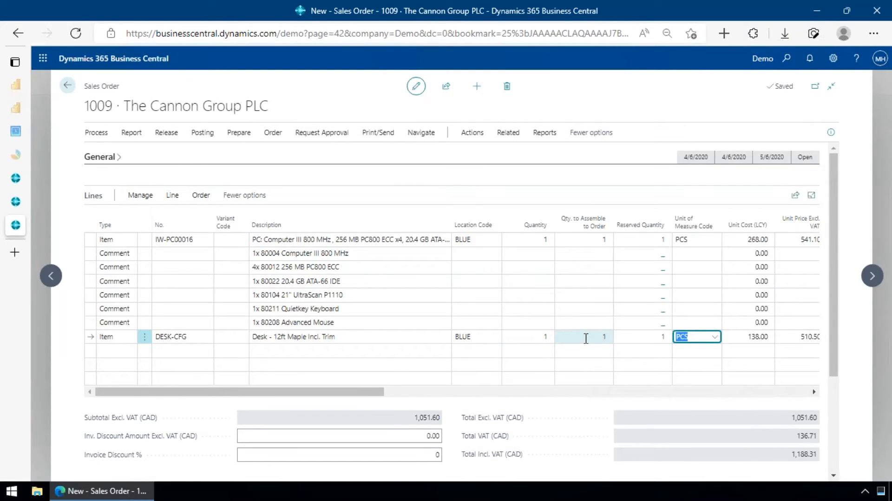
left_click(586, 338)
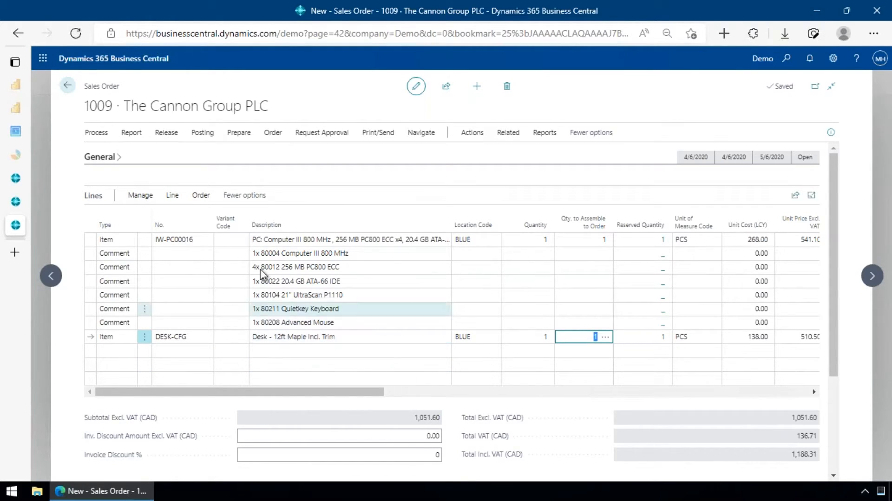
Review the Configurator actions available for the desk line, including Create Configurator Prod. Order
left_click(171, 200)
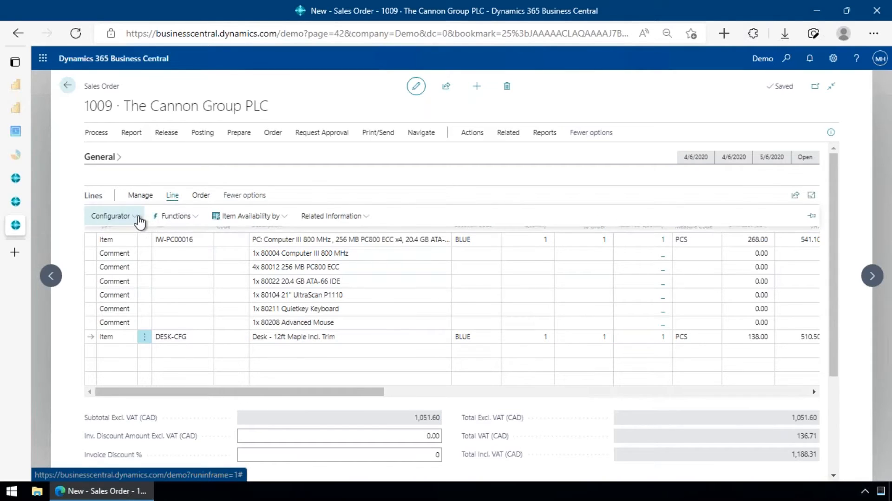
left_click(132, 217)
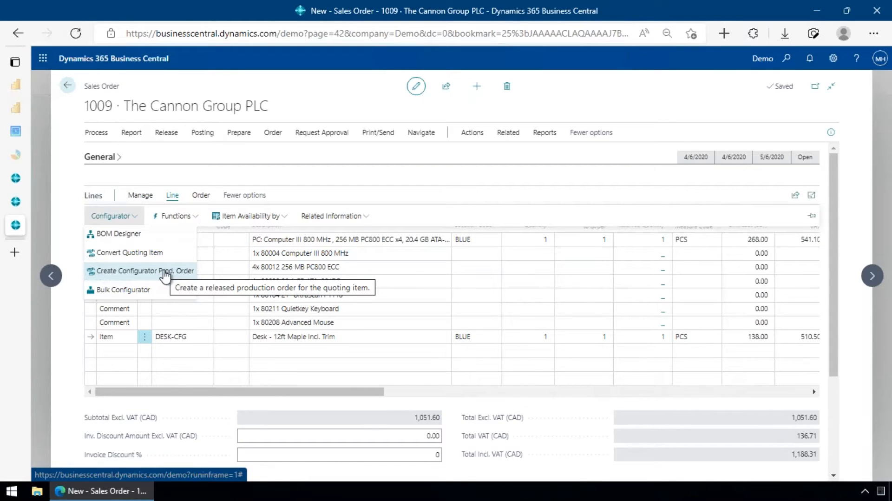
left_click(360, 340)
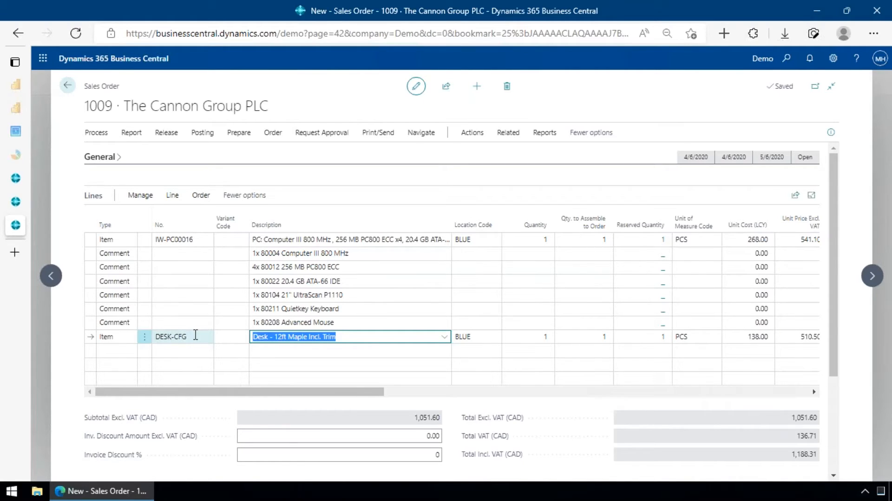
Examine the assemble-to-order component lines of the configured desk, then return to its line in the order
left_click(603, 339)
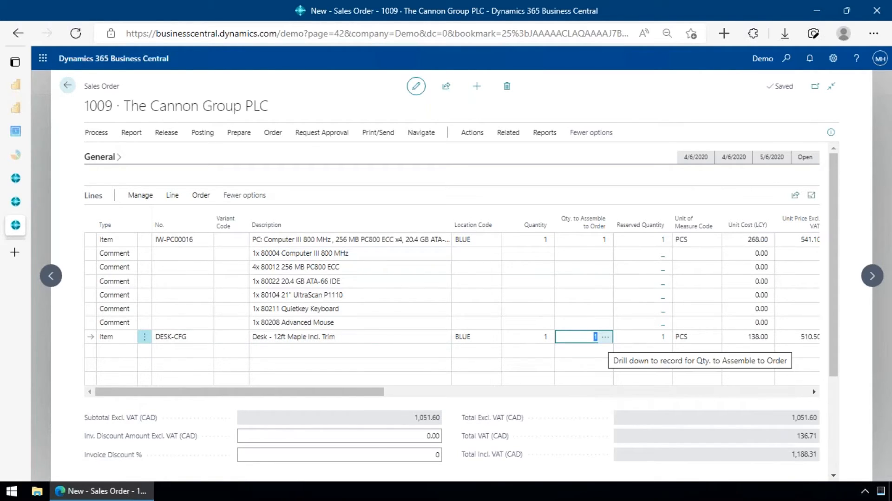
left_click(604, 336)
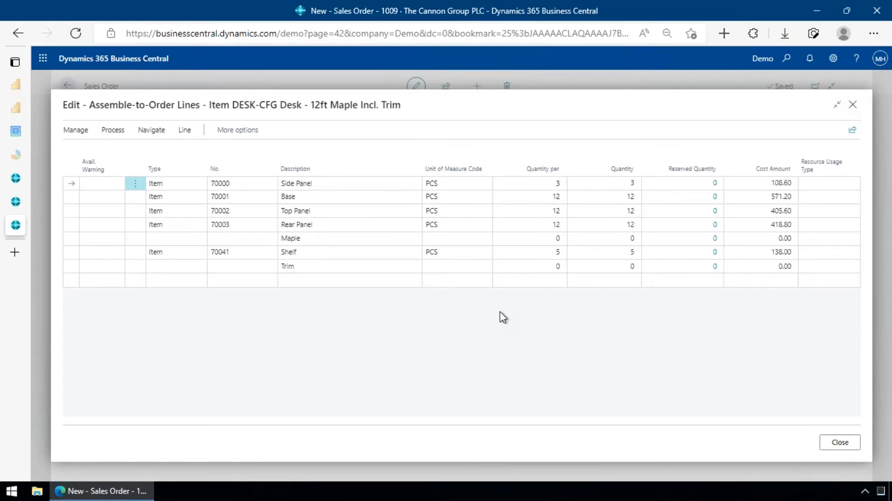
left_click(840, 442)
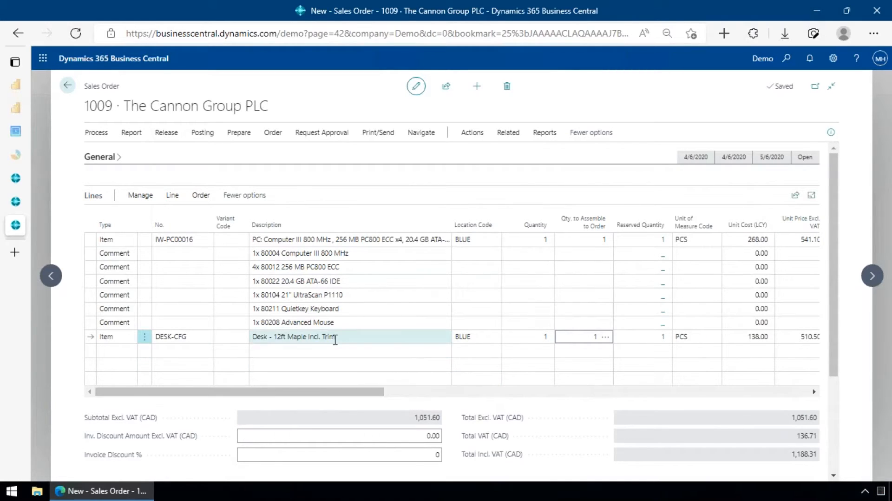
left_click(372, 339)
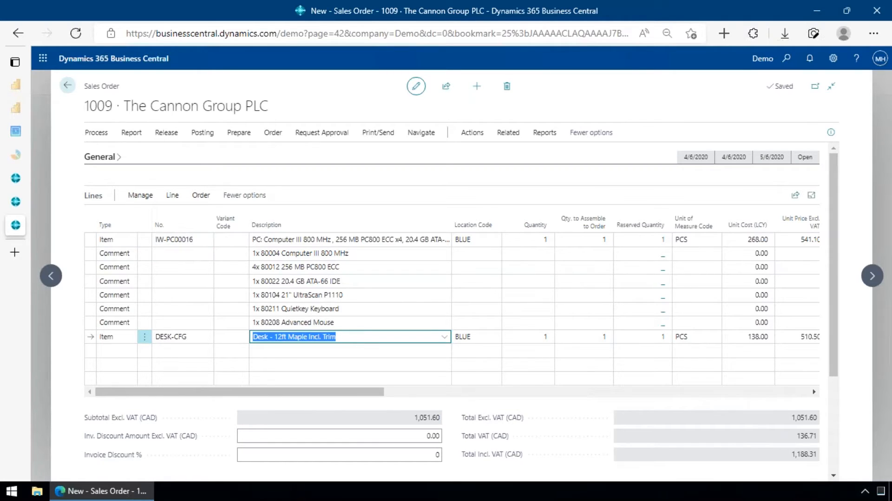
Start a new sales order line and open the Configurator BOM Designer for it with item category M-BIKE-CFG
left_click(192, 356)
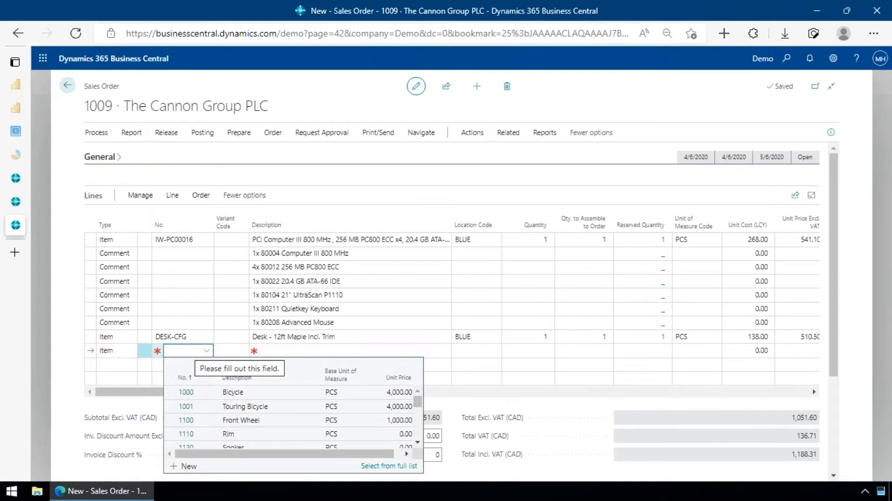
left_click(171, 199)
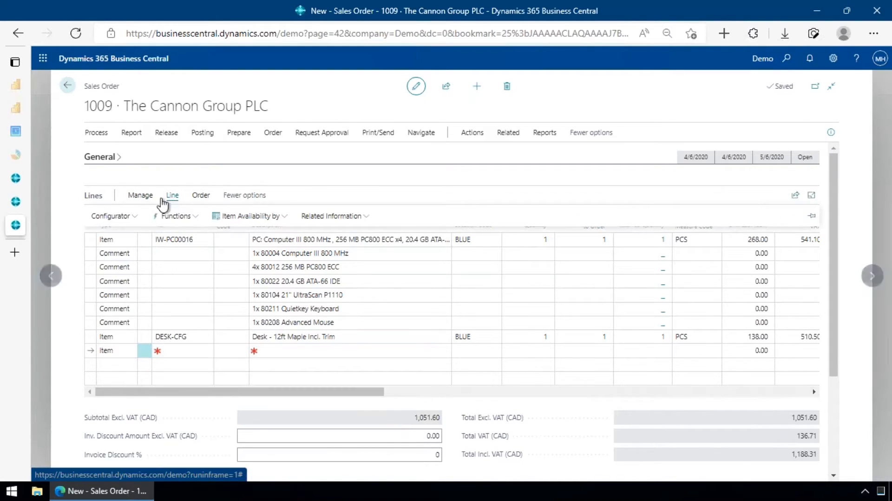
left_click(125, 215)
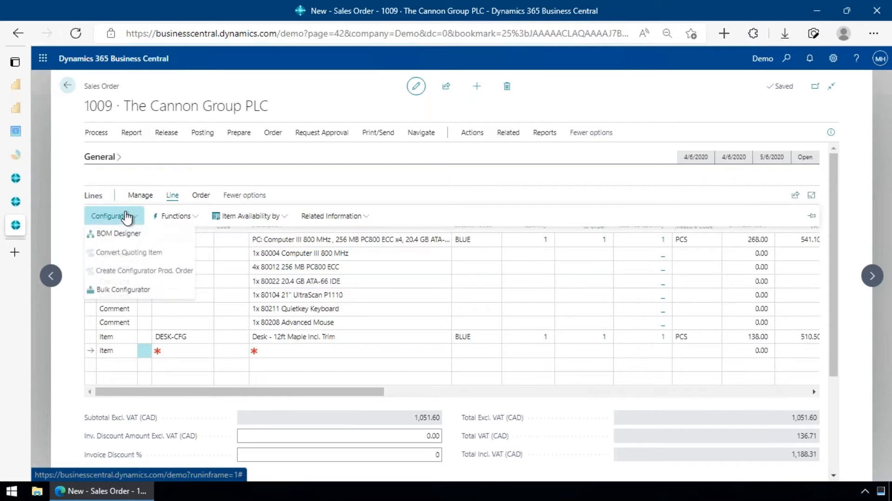
left_click(137, 241)
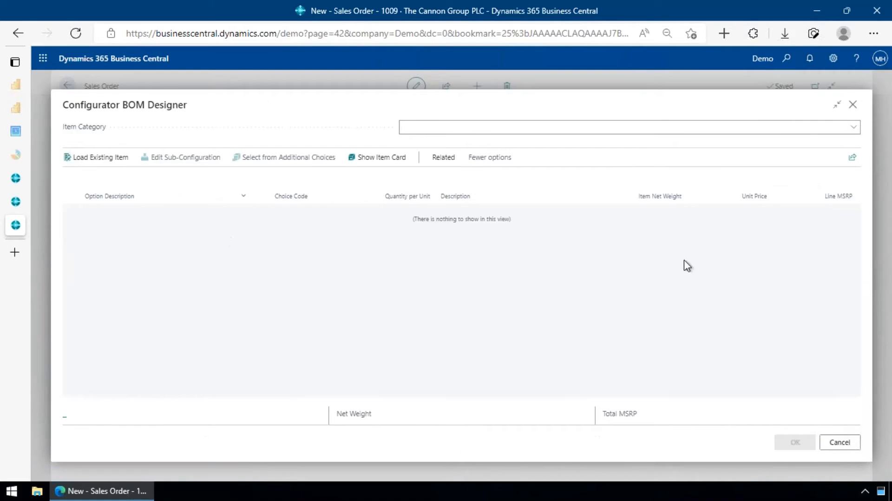
left_click(802, 131)
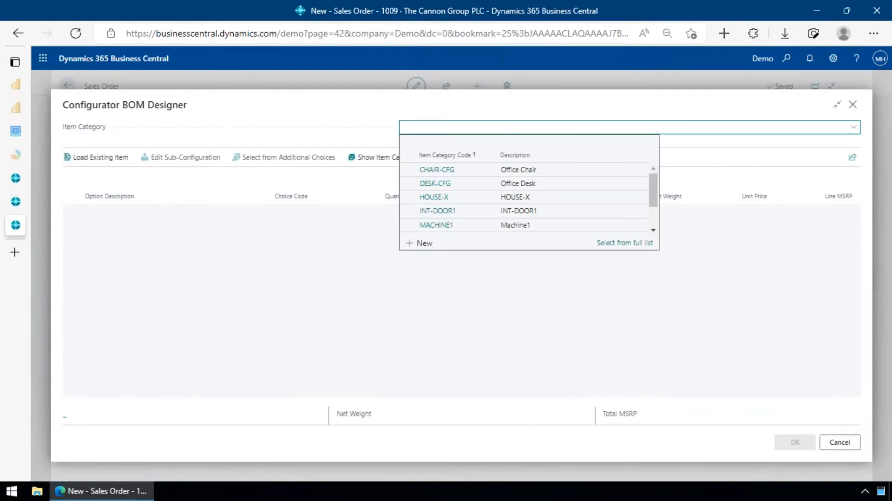
type("b")
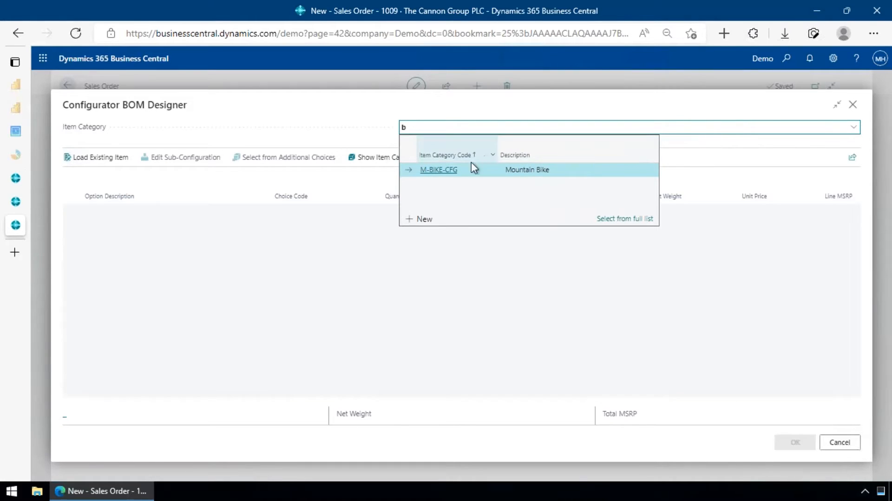
left_click(444, 169)
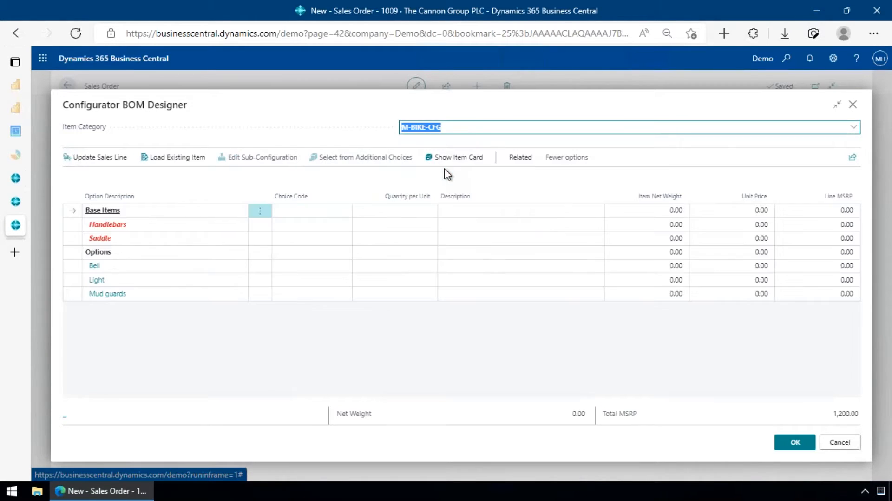
left_click(855, 132)
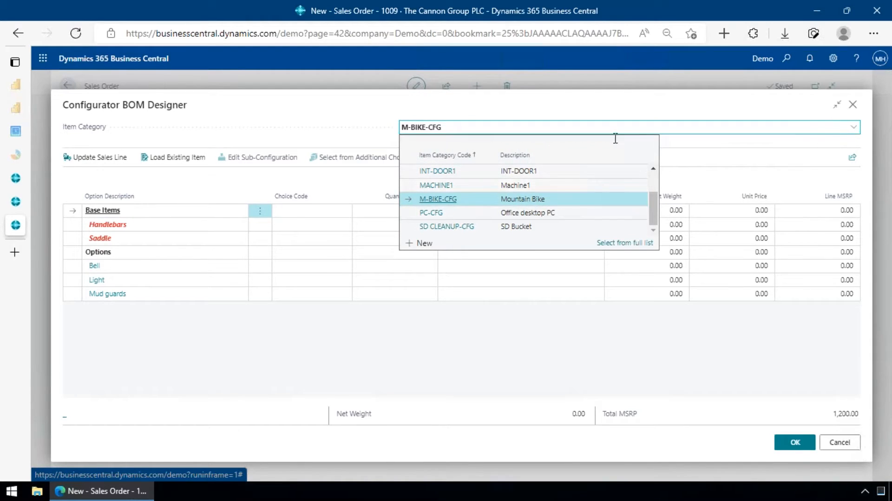
left_click(854, 130)
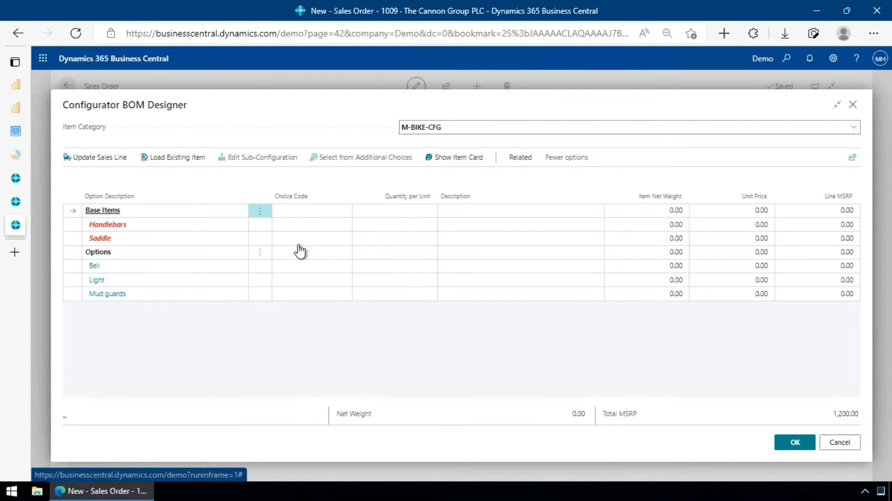
Choose the standard handlebars 1800 for the mountain bike and acknowledge the bell requirement
left_click(311, 225)
left_click(345, 225)
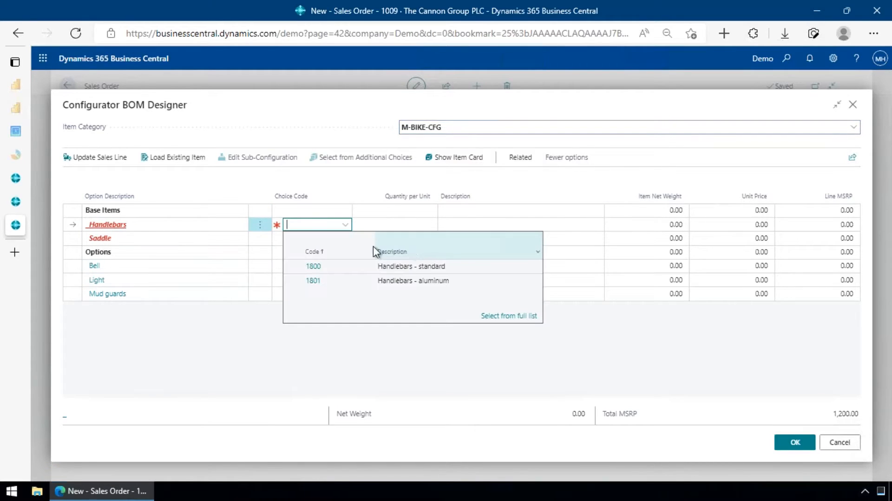
key("Escape")
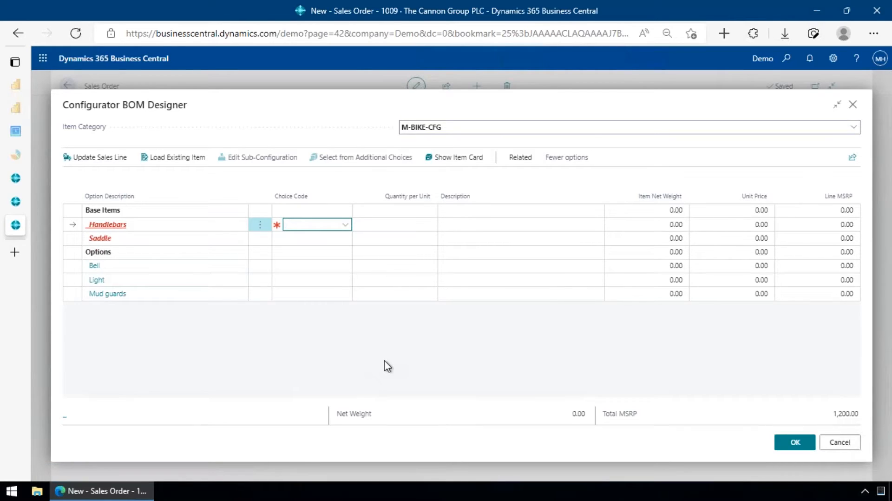
key("alt+Down")
key("Down")
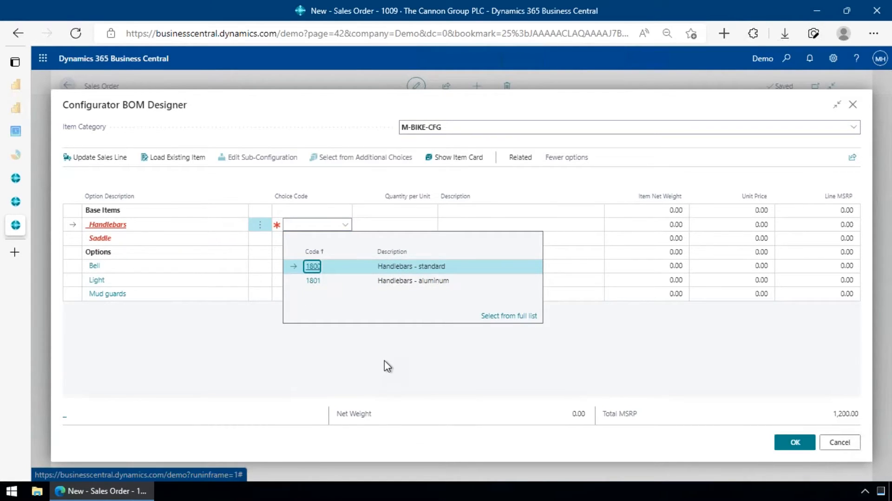
key("Return")
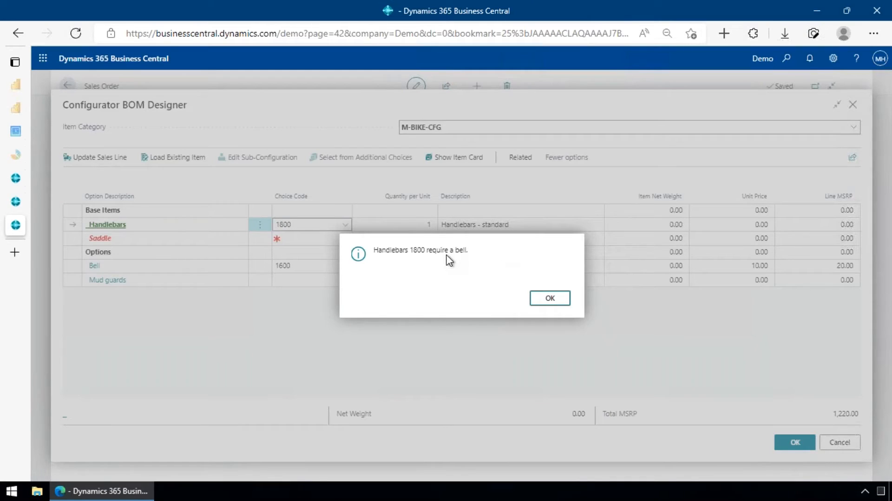
left_click(548, 298)
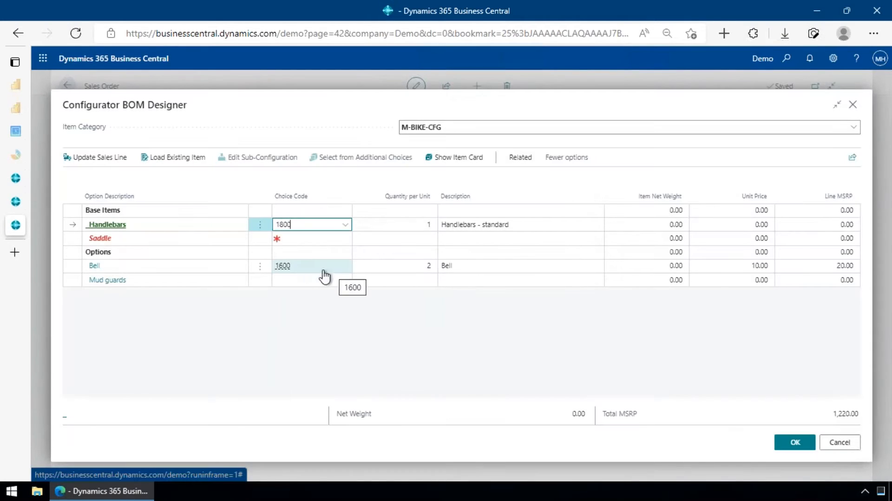
Try to set the Bell's quantity per unit to 4
left_click(398, 269)
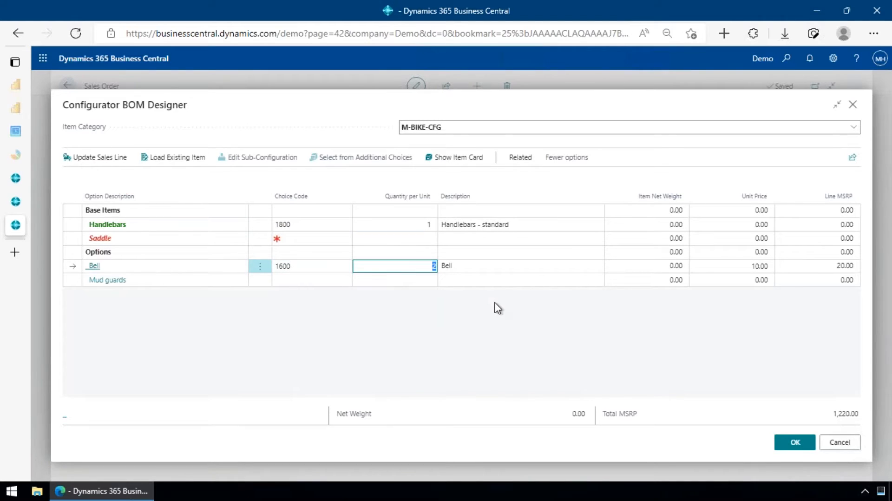
type("4")
key("Up")
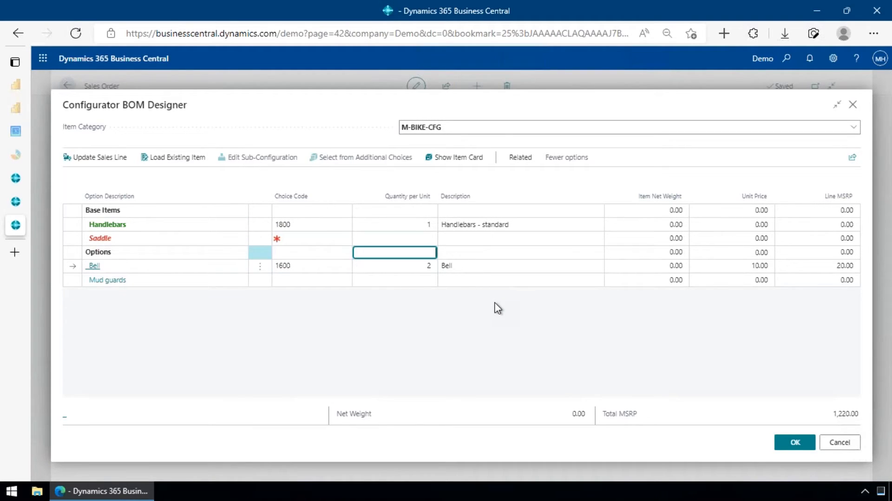
key("Down")
Try a Handlebars quantity per unit of 2, and return it to 1
key("Up")
key("Up")
key("Up")
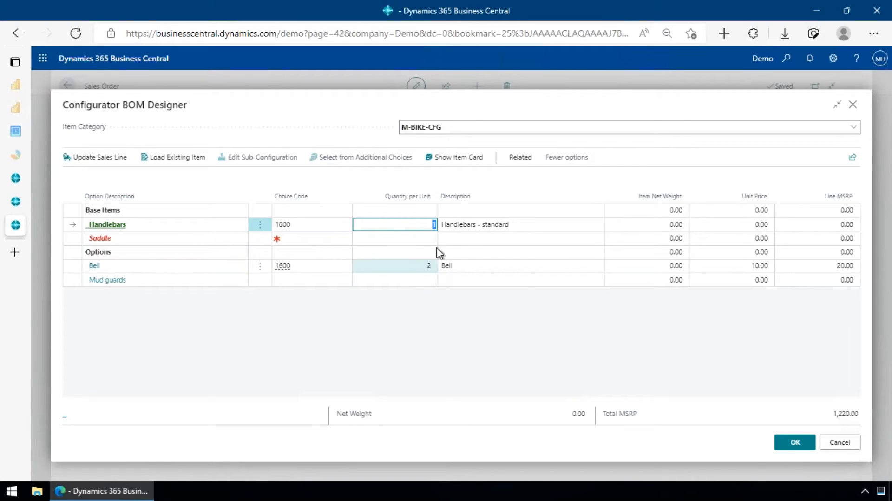
type("2")
key("Down")
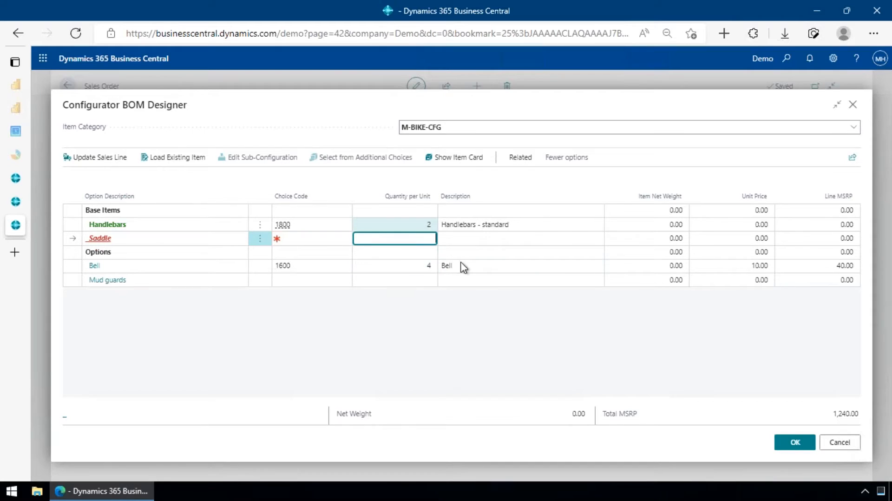
key("Up")
type("1")
key("Down")
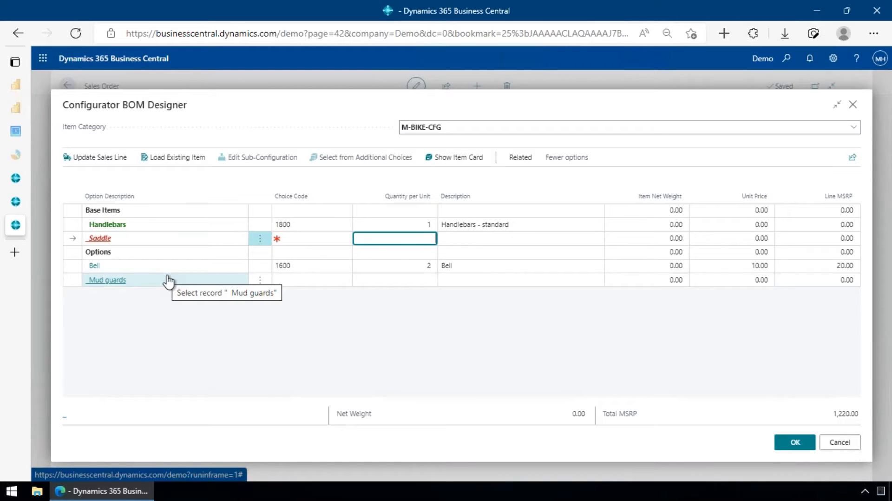
Change the Handlebars choice to 1801 (aluminum) and accept the suggested light
left_click(323, 226)
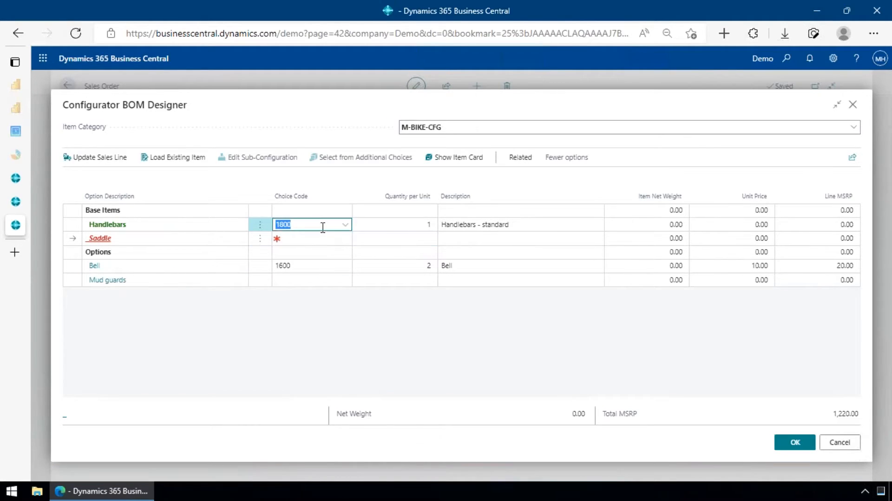
left_click(323, 227)
key("Return")
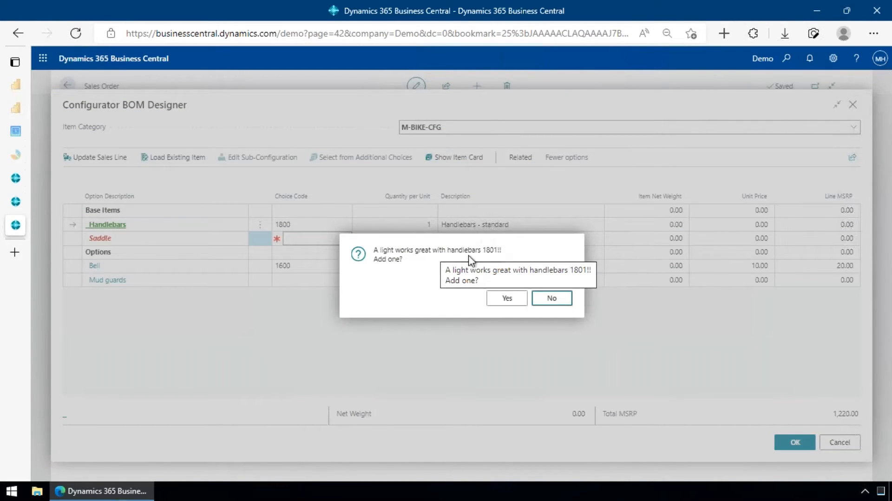
left_click(509, 296)
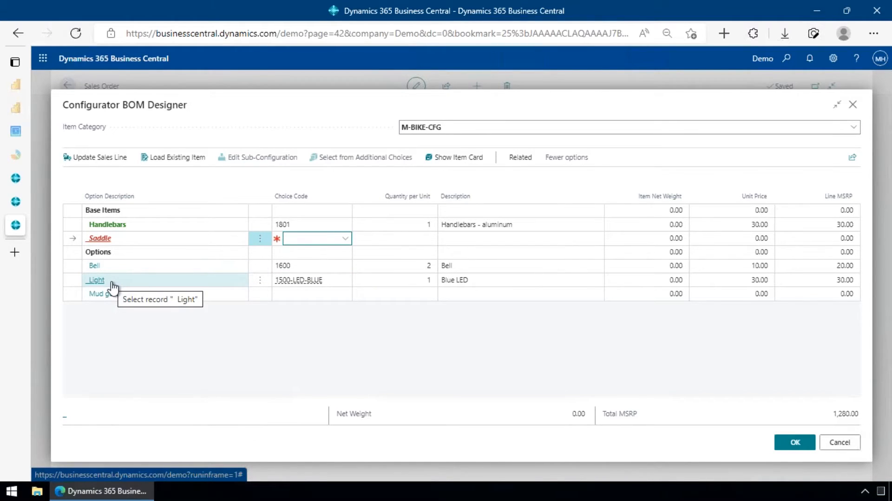
Review the choices available for the Light option and leave the current selection in place
left_click(348, 282)
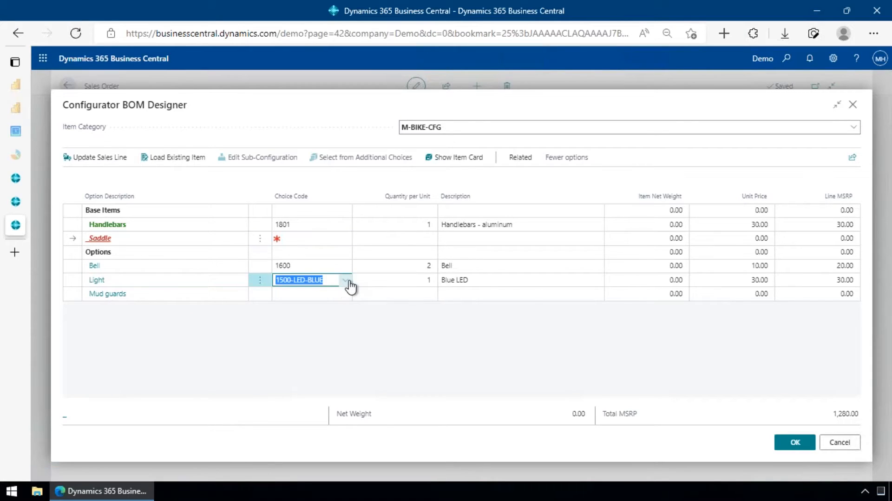
left_click(347, 281)
left_click(169, 350)
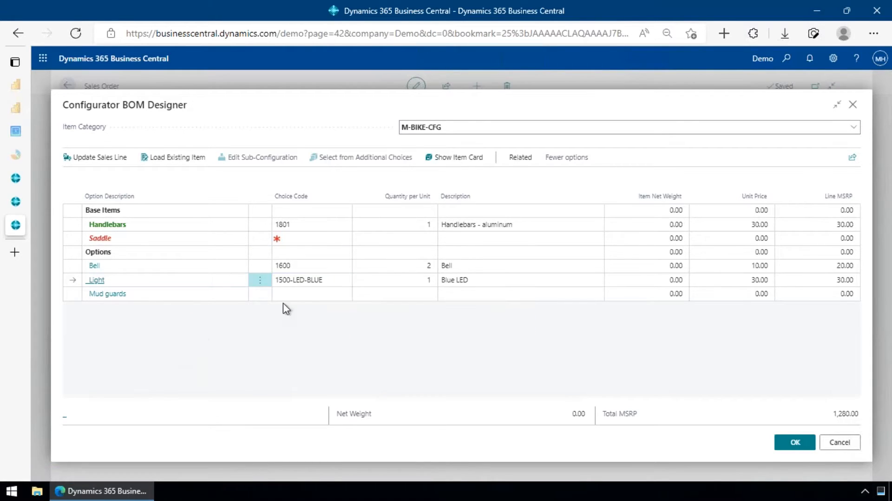
left_click(346, 281)
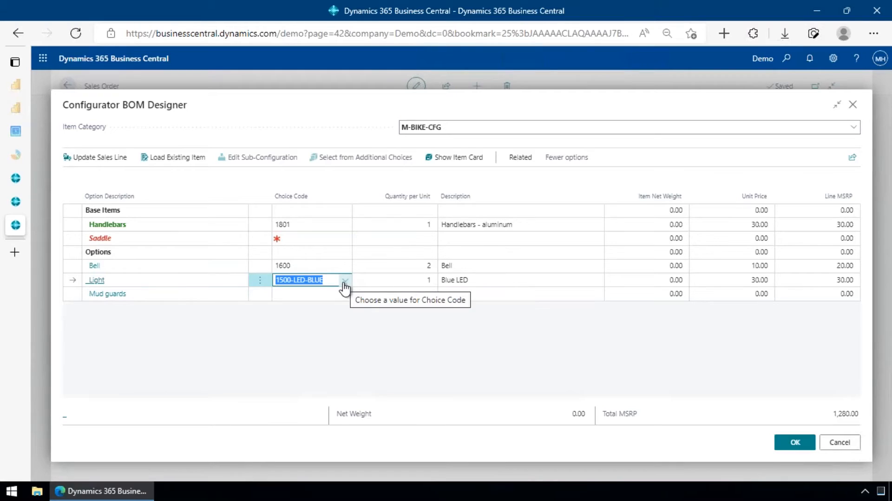
left_click(345, 280)
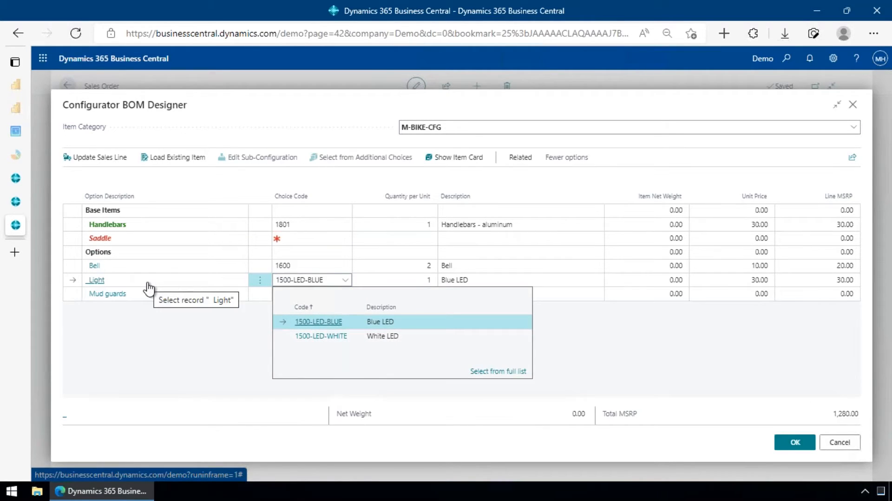
key("Escape")
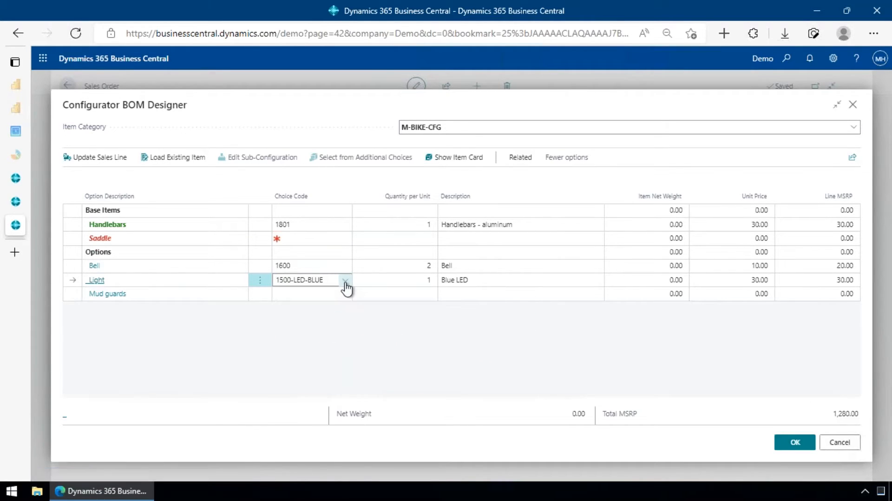
Select FRONT-BACK for the mud guards and the standard saddle 1850
left_click(342, 297)
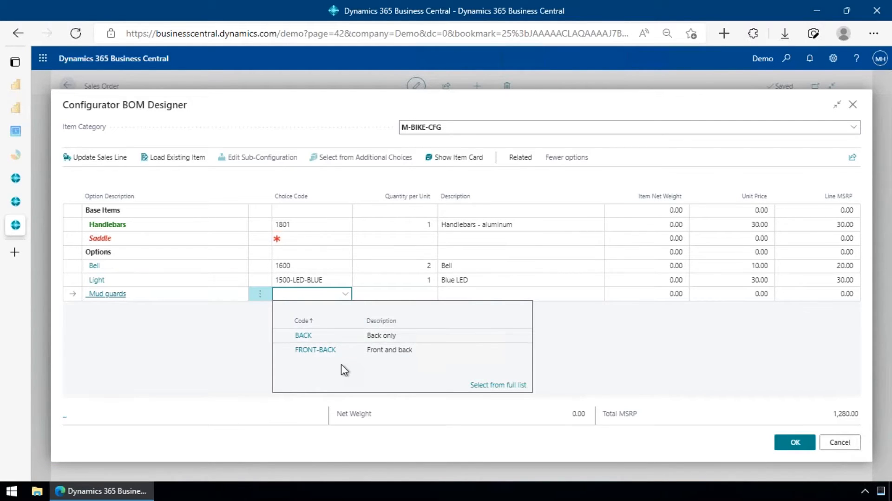
left_click(318, 350)
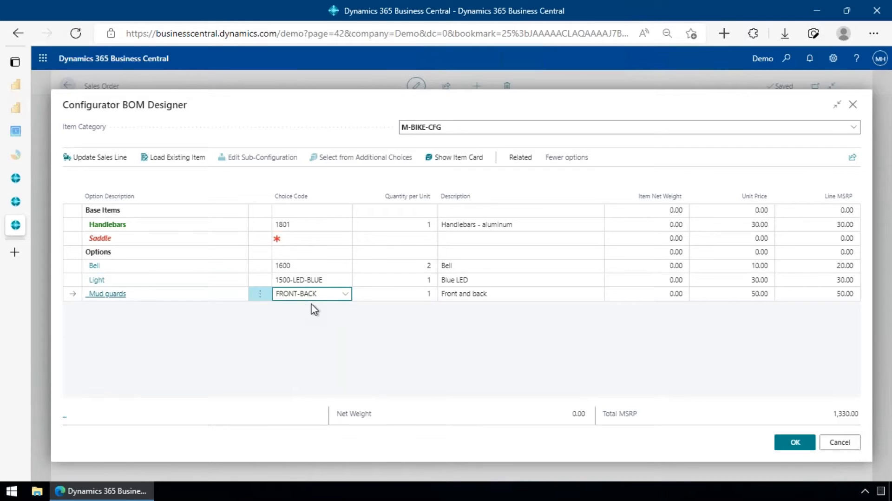
left_click(316, 238)
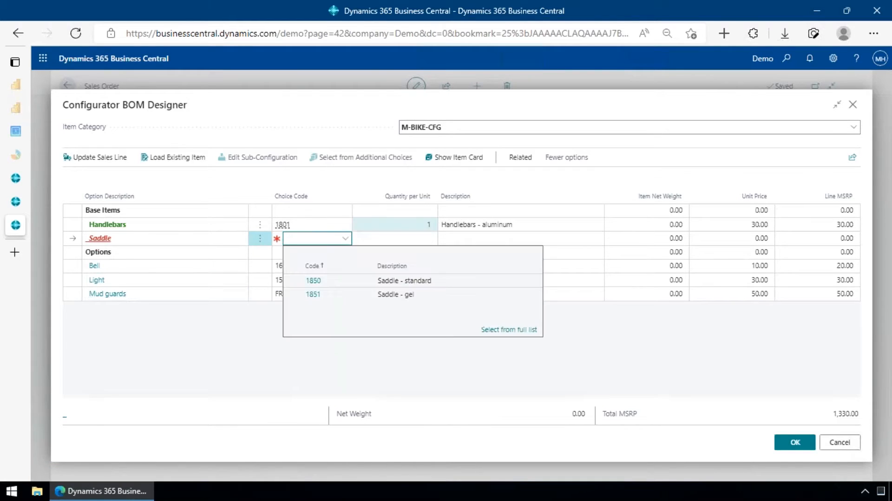
left_click(314, 280)
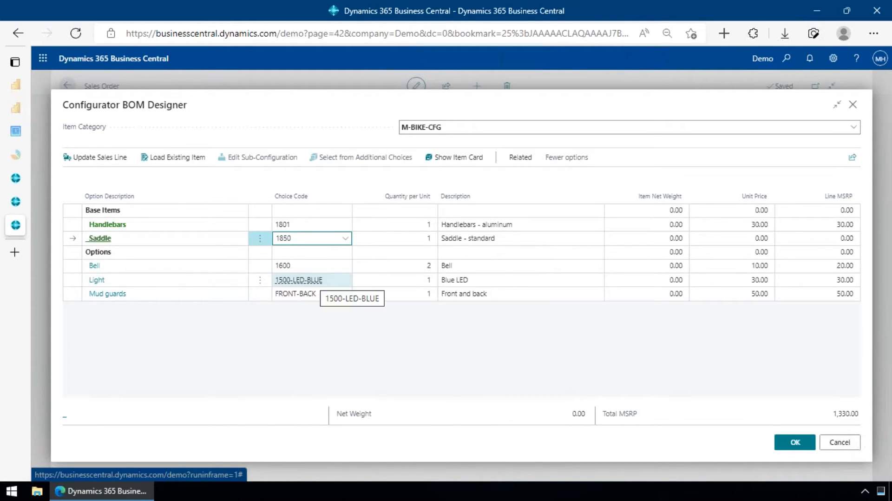
key("Down")
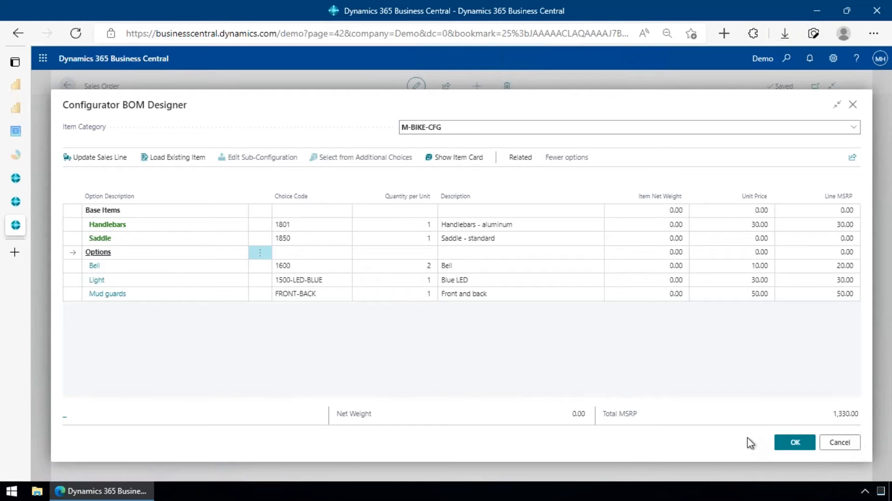
Accept the mountain bike configuration into the sales order and set its line quantity to 1
left_click(795, 442)
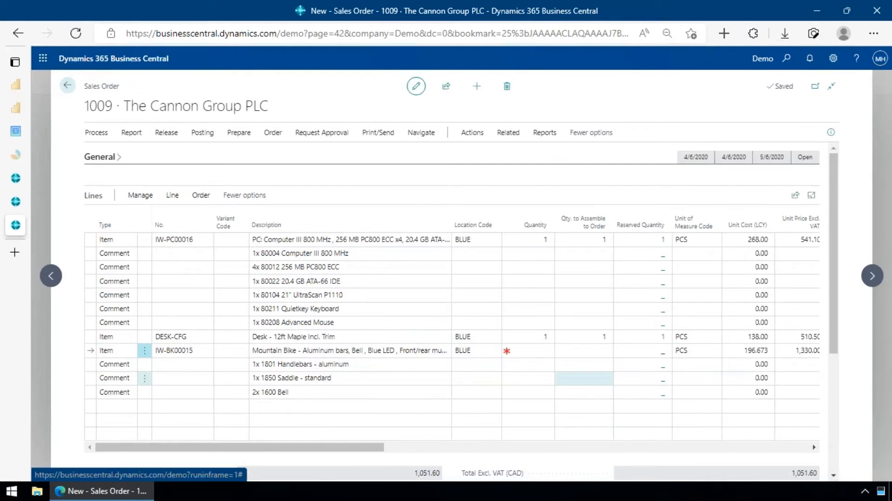
left_click(533, 354)
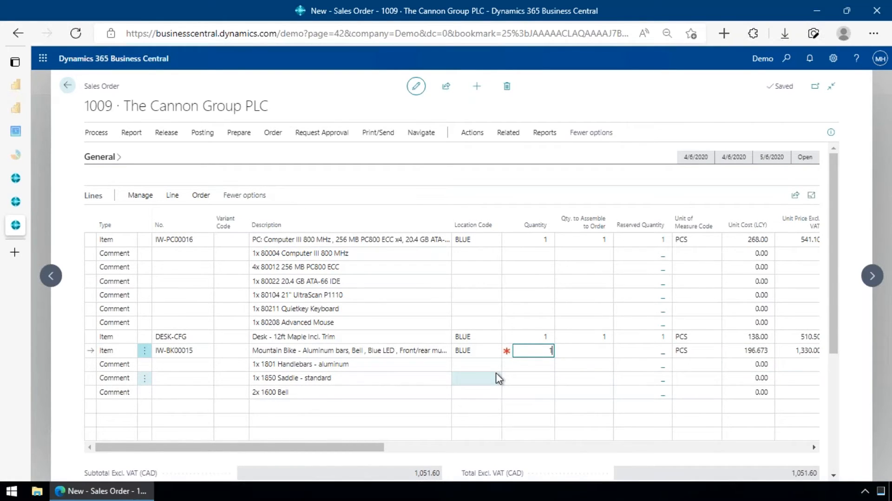
type("1")
key("Tab")
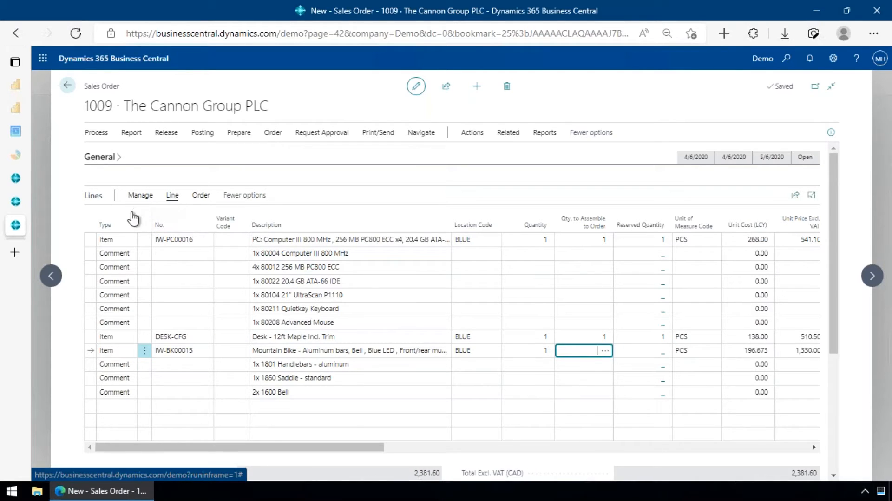
Open the mountain bike line's configuration in the BOM Designer and show its item structure
left_click(172, 195)
left_click(113, 216)
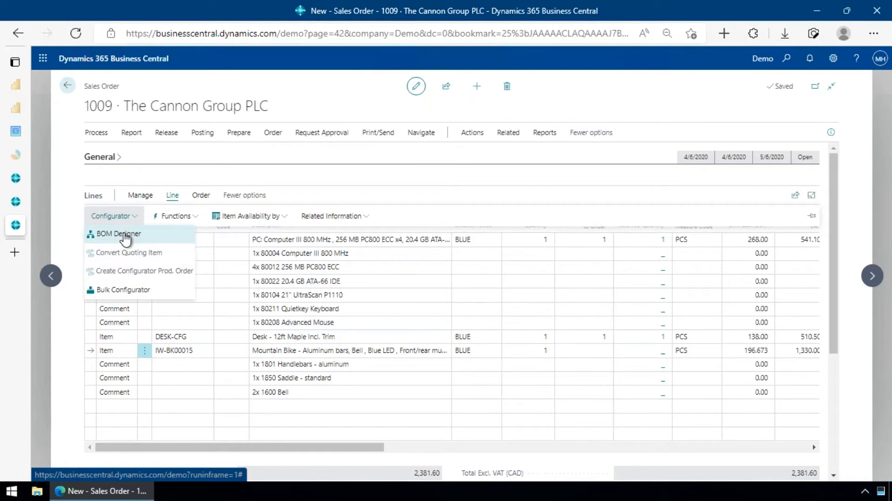
left_click(125, 235)
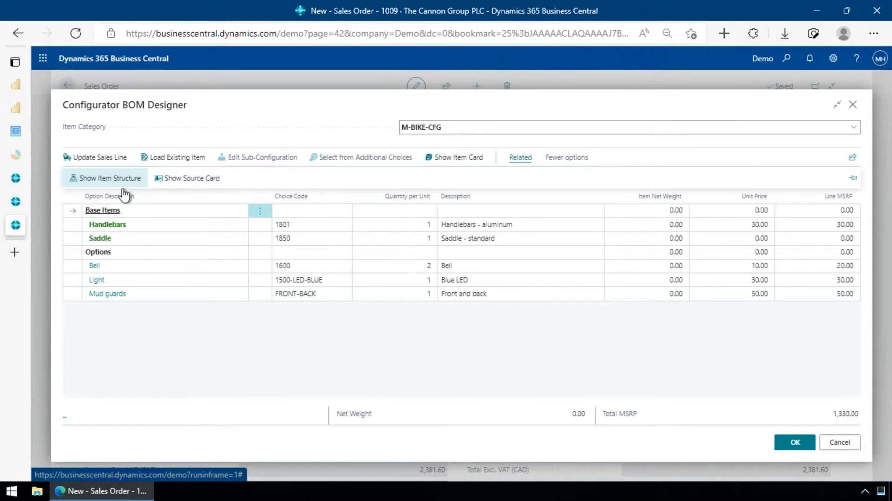
left_click(316, 268)
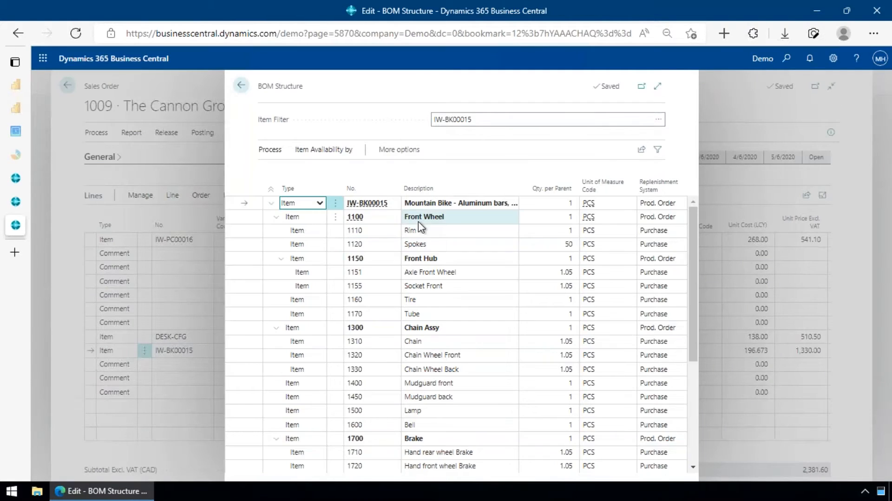
Examine the mountain bike's BOM structure, from its base components through the chosen options to the work centers
scroll(472, 207, "down", 4)
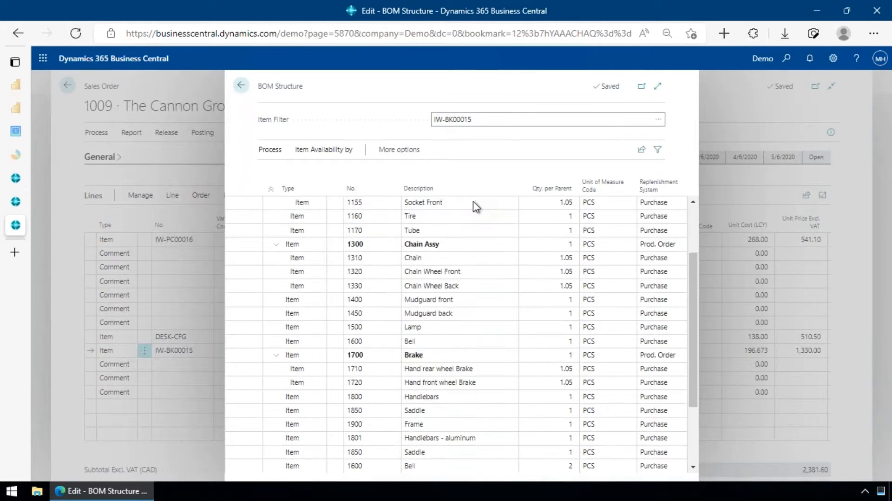
scroll(476, 207, "down", 1)
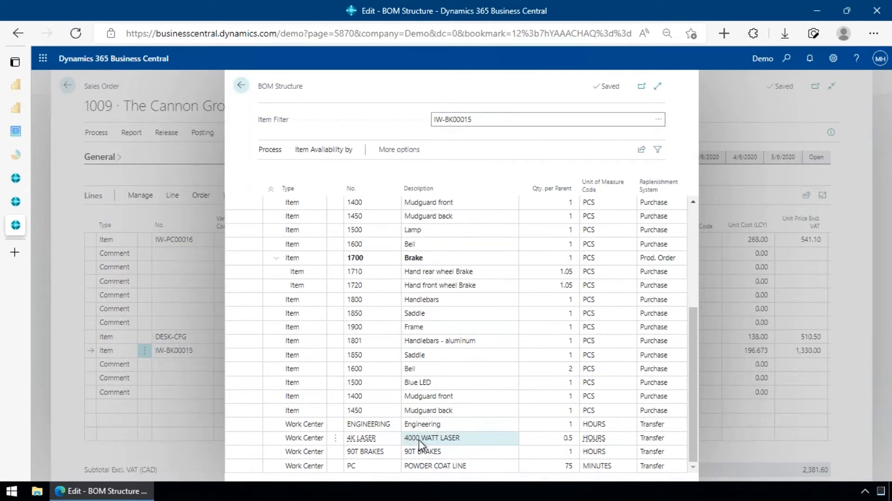
left_click(423, 424)
scroll(454, 260, "up", 5)
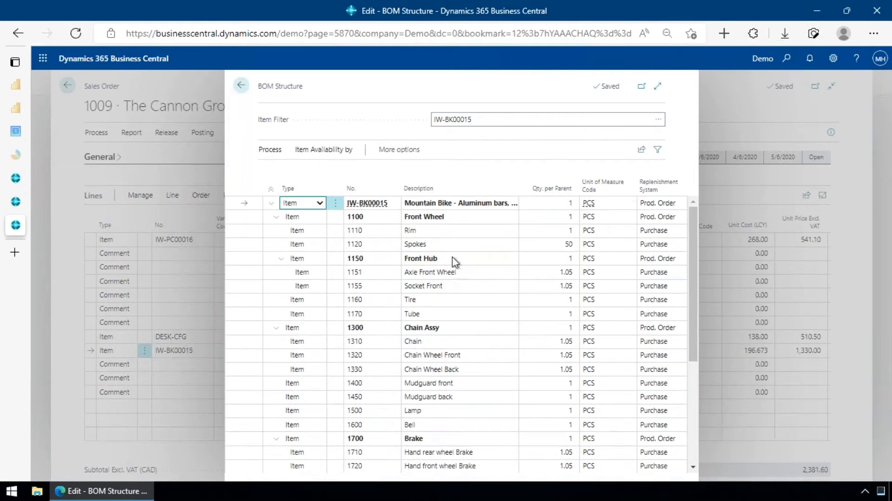
left_click(462, 325)
scroll(465, 336, "down", 2)
left_click(462, 331)
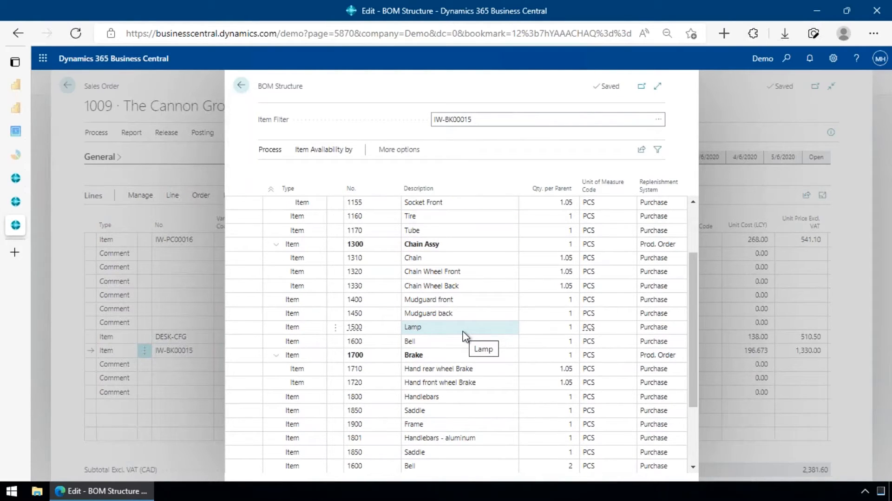
scroll(465, 337, "down", 2)
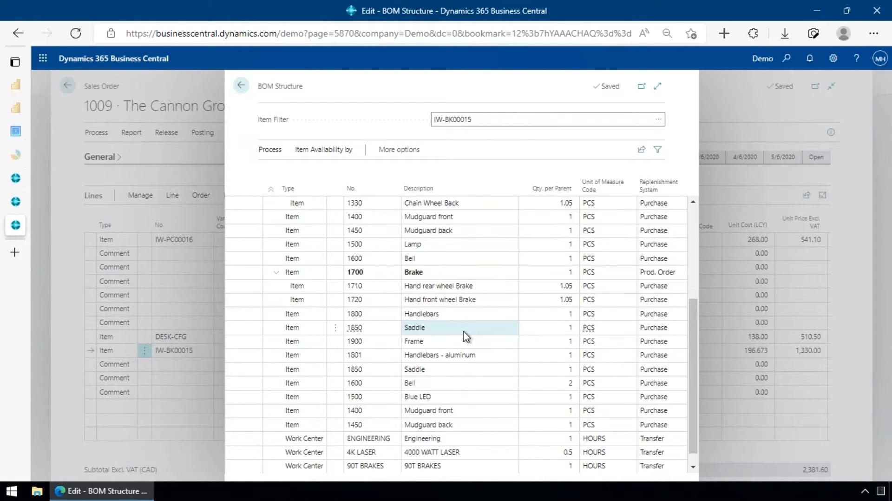
Inspect the Blue LED and front and back mudguard components, and return to the sales order without changing the configuration
left_click(445, 398)
left_click(466, 423)
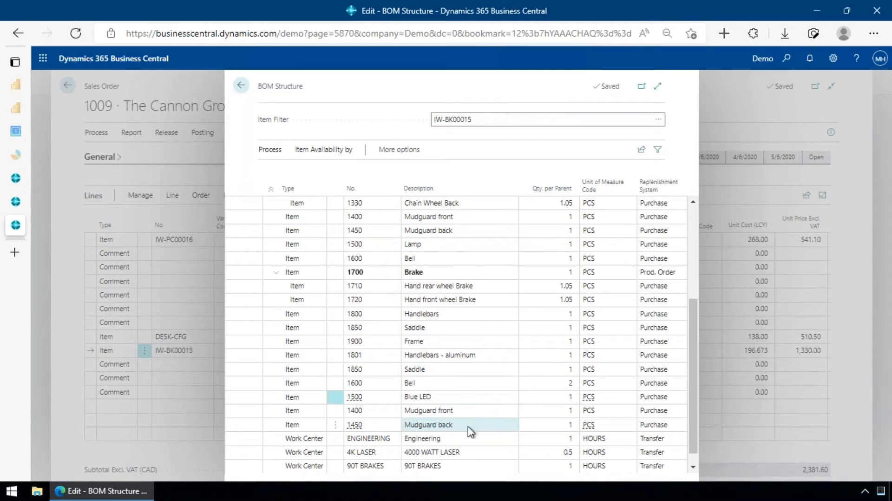
left_click(469, 410)
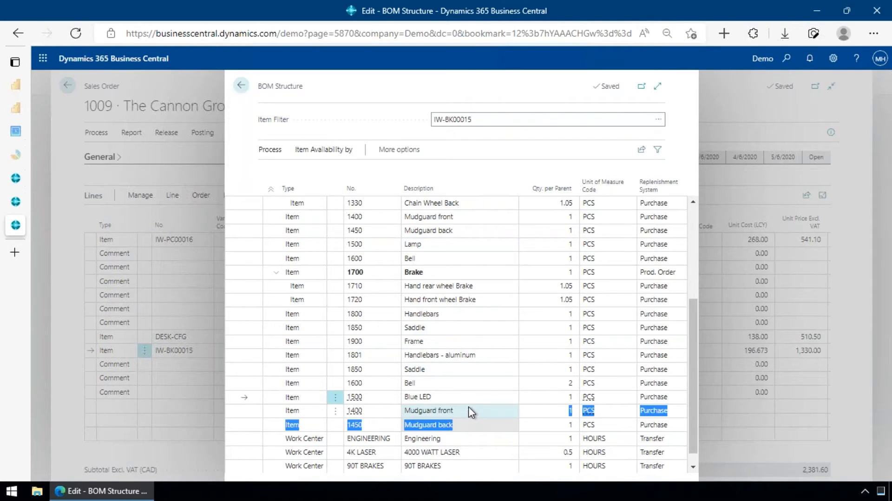
left_click(444, 424, "shift")
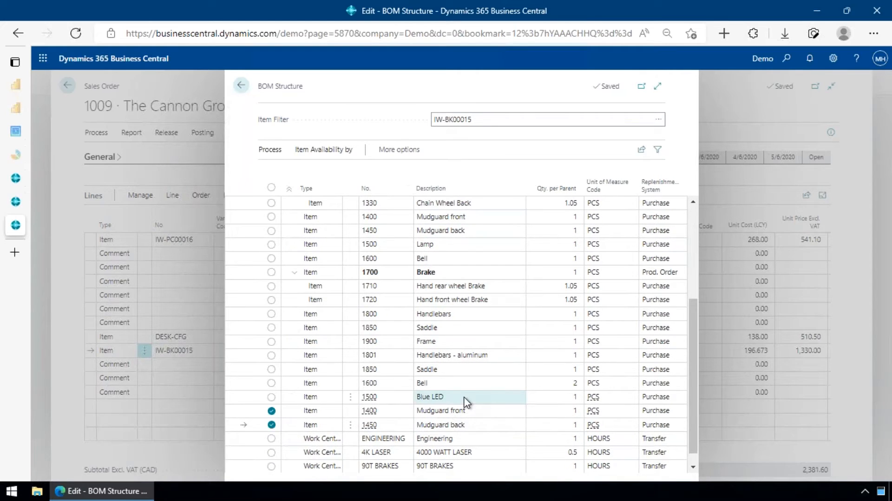
left_click(461, 397)
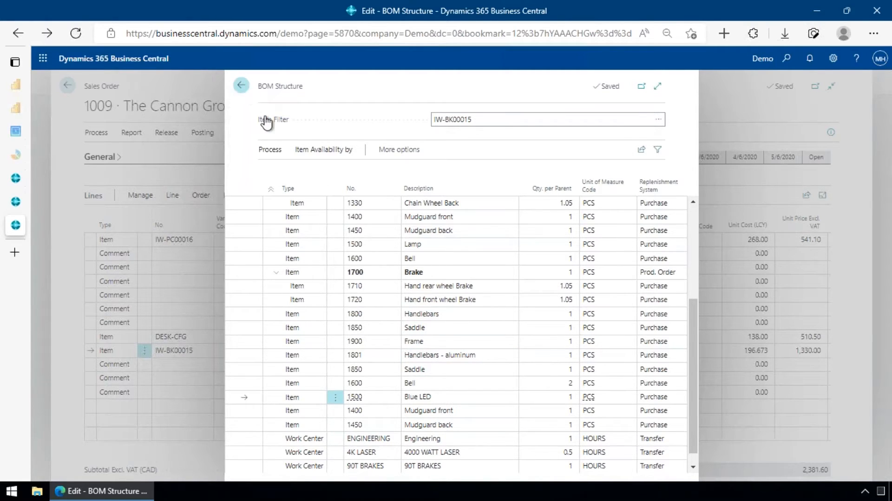
key("Escape")
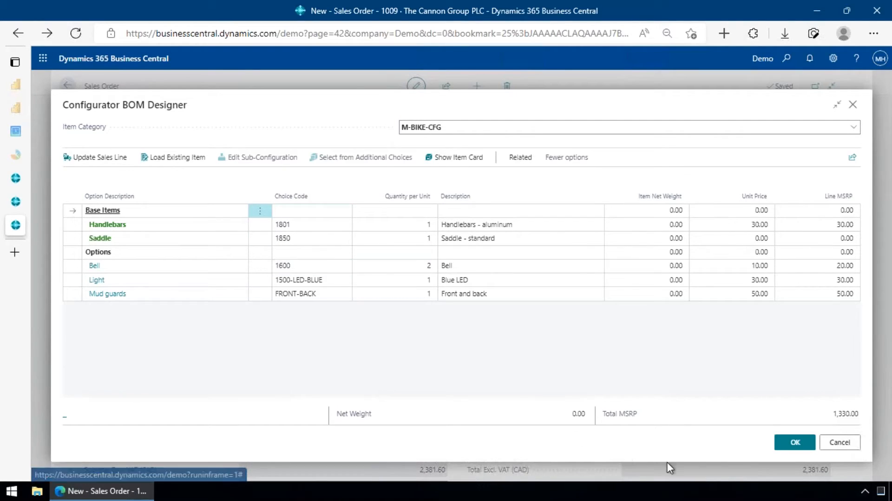
left_click(840, 442)
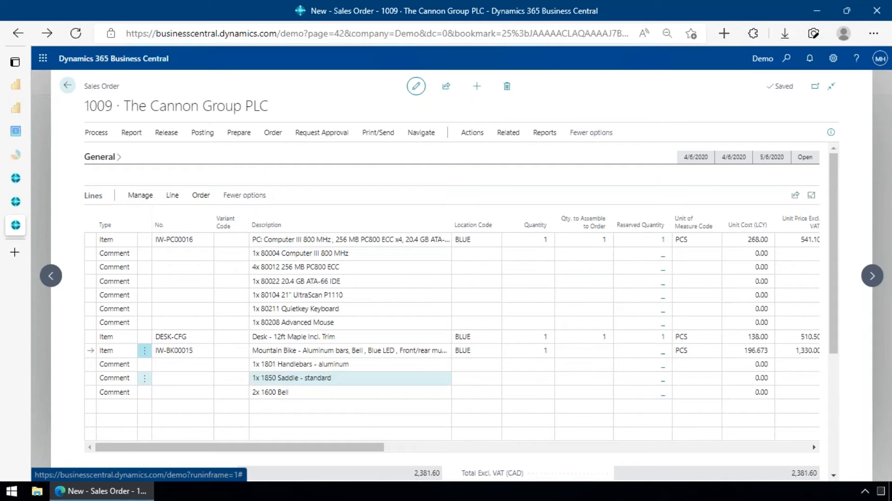
View the assemble-to-order lines of the configured PC and close them
left_click(602, 239)
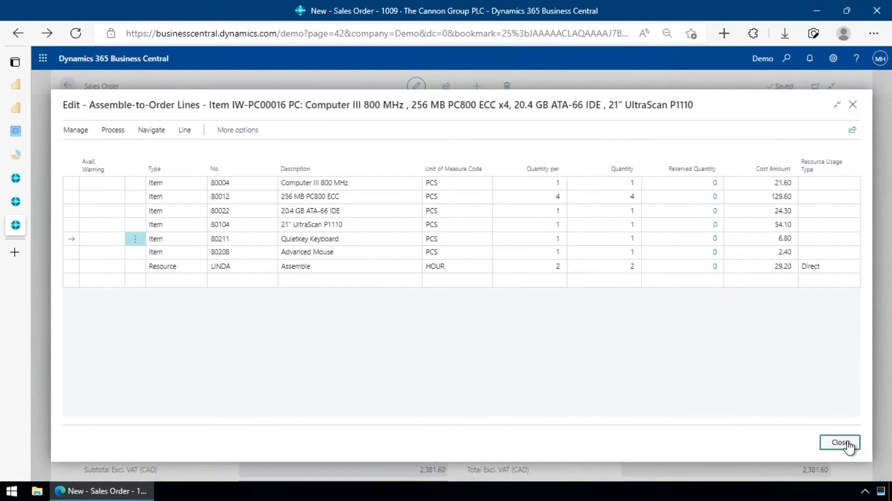
left_click(833, 442)
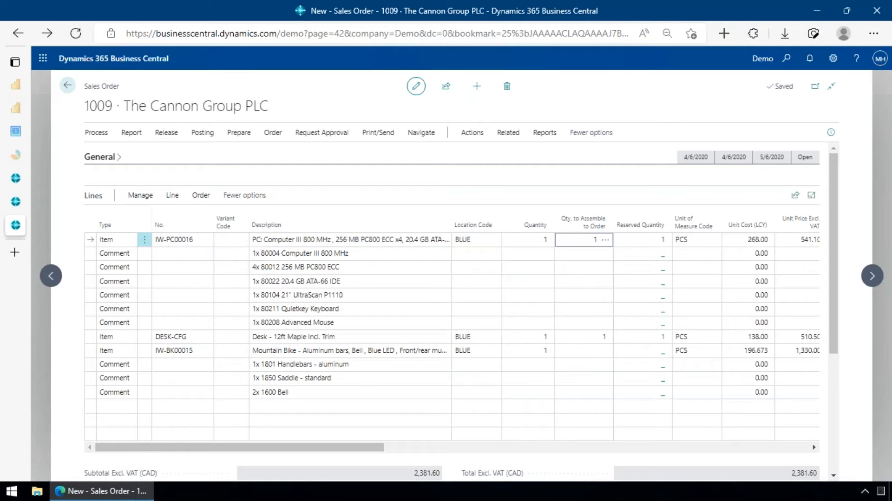
Reopen the mountain bike line's configuration in the BOM Designer for review and cancel out of it
left_click(194, 350)
left_click(172, 195)
left_click(113, 216)
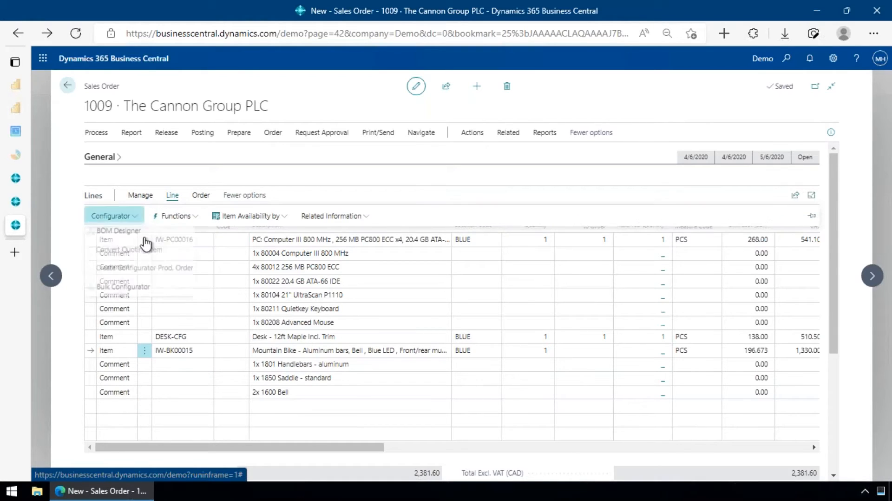
left_click(137, 237)
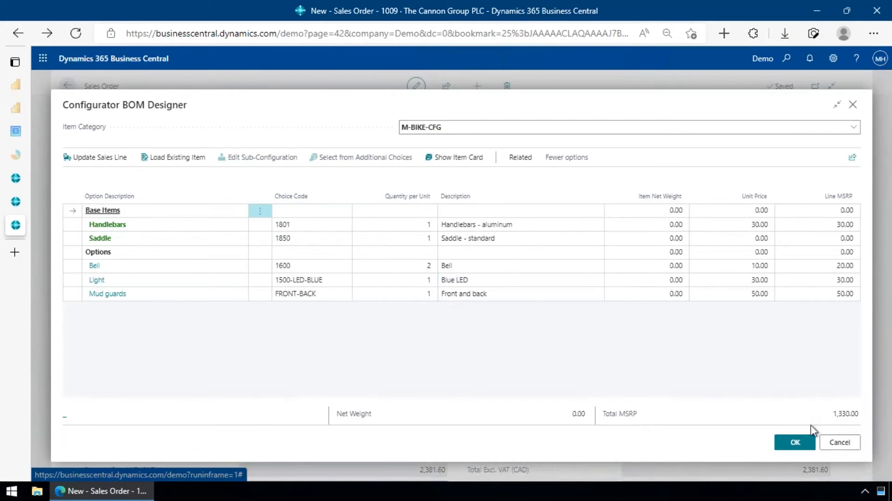
left_click(838, 443)
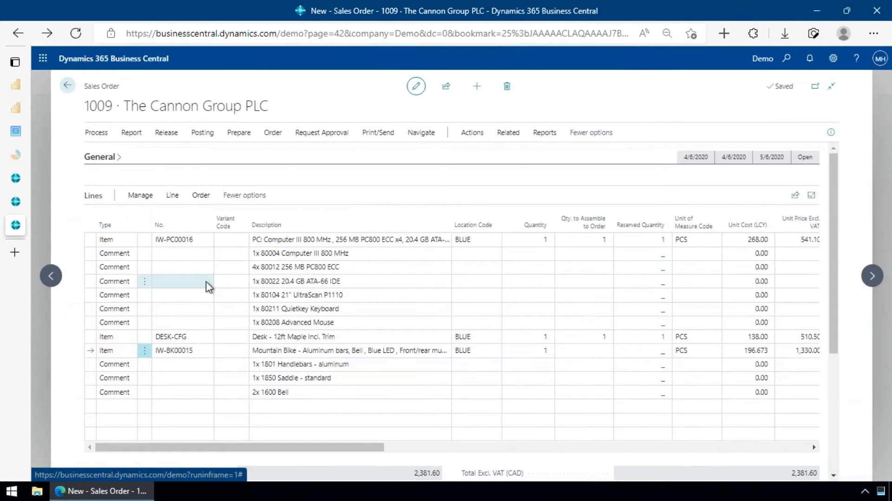
In the Bulk Configurator for the PC line, try adding a configuration with sales quantity 2 and processor 80003, and discard it
left_click(195, 239)
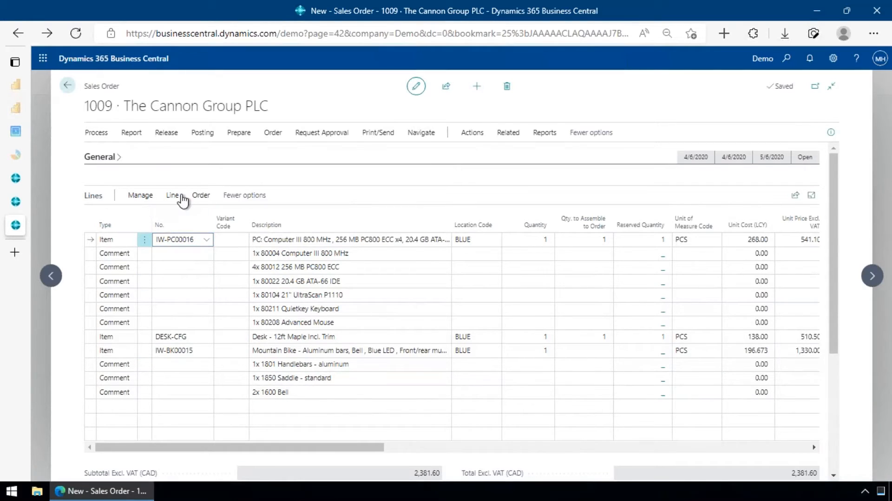
left_click(173, 195)
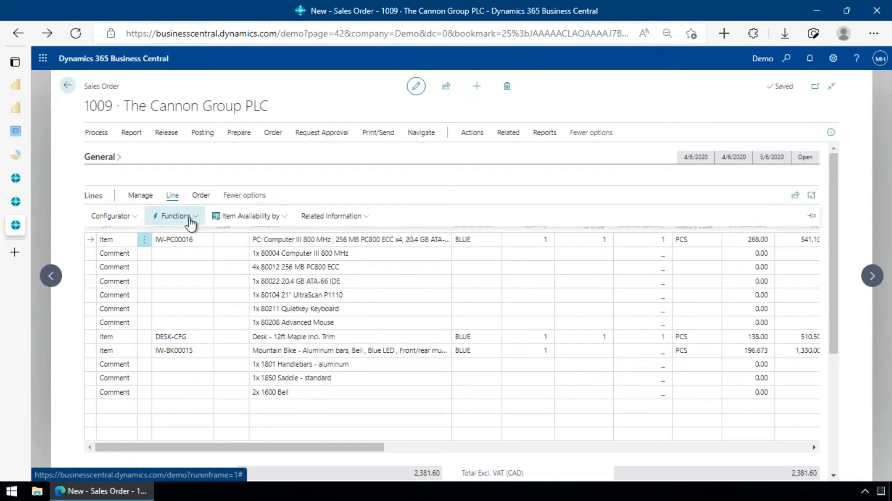
left_click(114, 216)
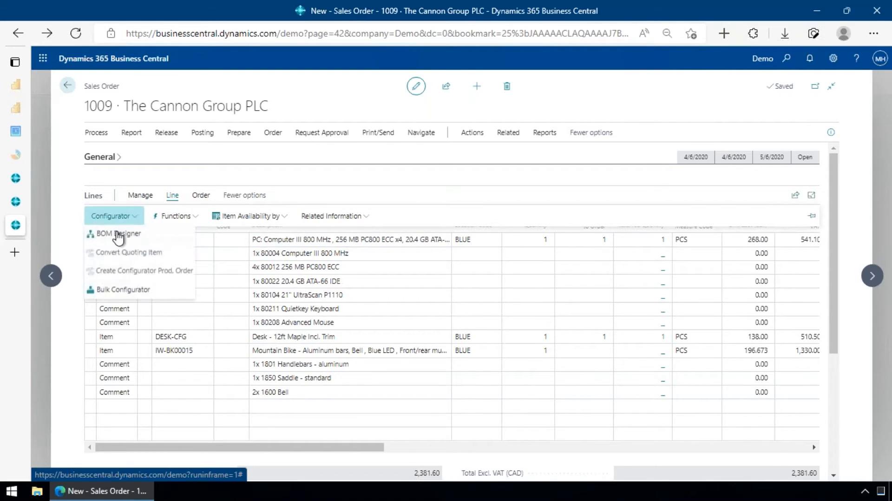
left_click(124, 289)
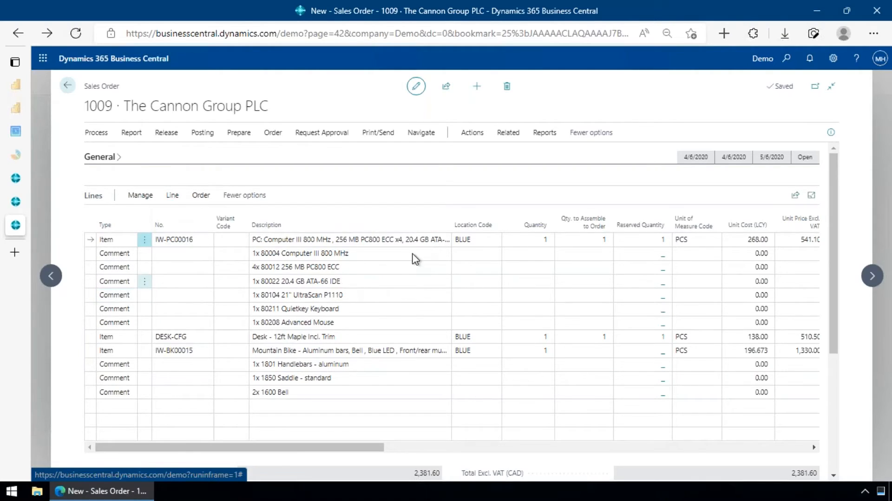
left_click(235, 225)
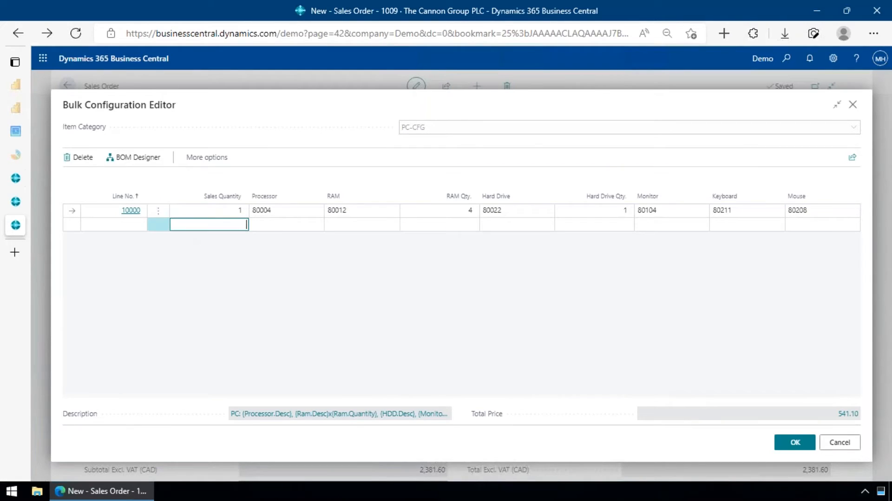
type("2")
key("Tab")
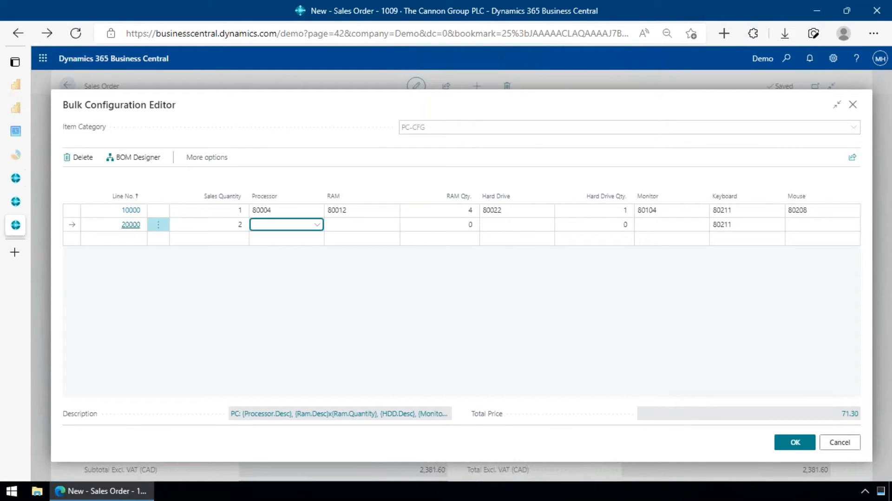
left_click(316, 224)
left_click(292, 299)
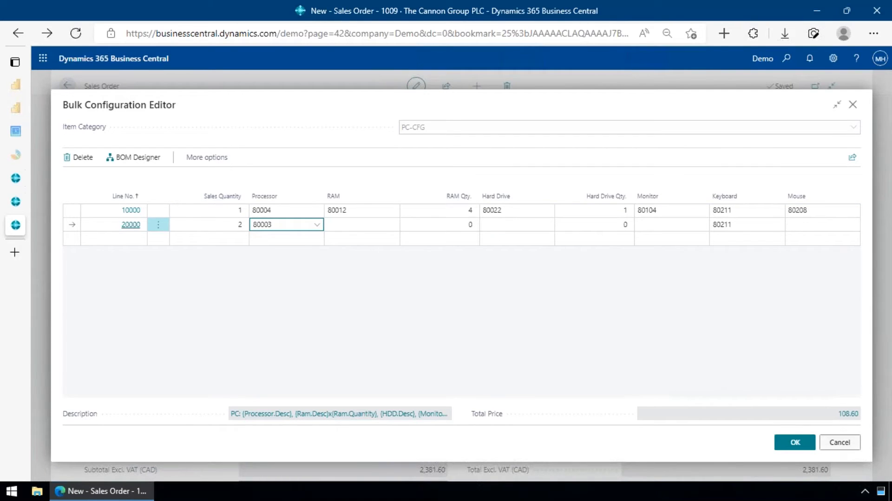
left_click(838, 442)
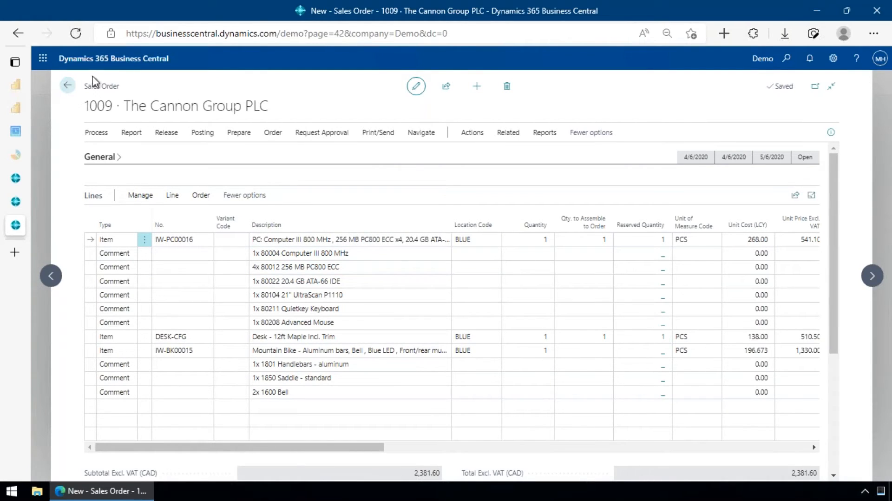
Leave the sales order and open the Configurator Item Categories list for editing at the PC-CFG category
left_click(67, 86)
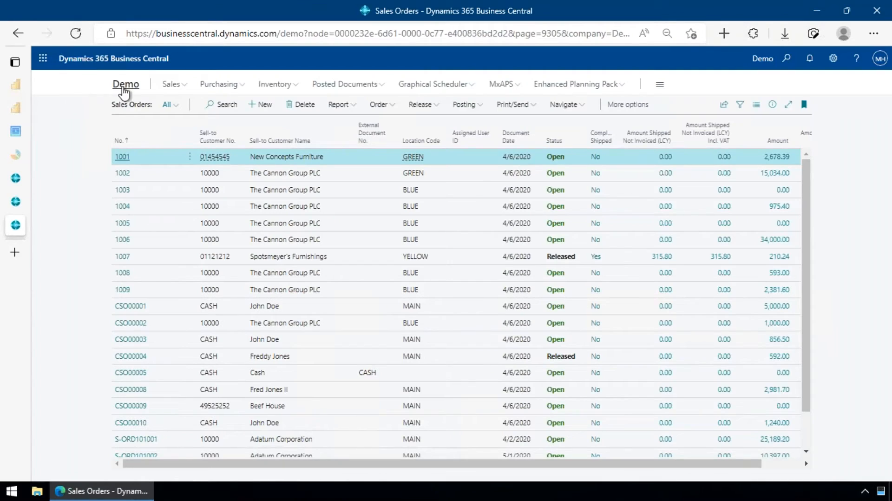
left_click(126, 84)
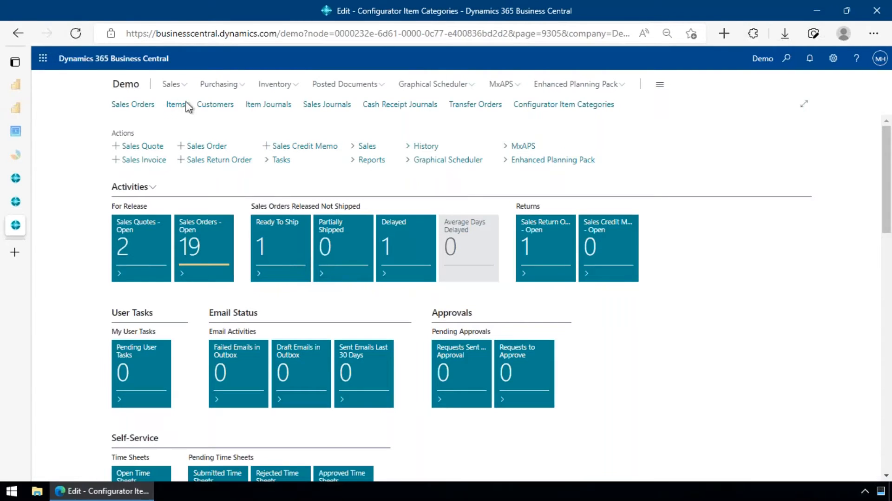
left_click(556, 106)
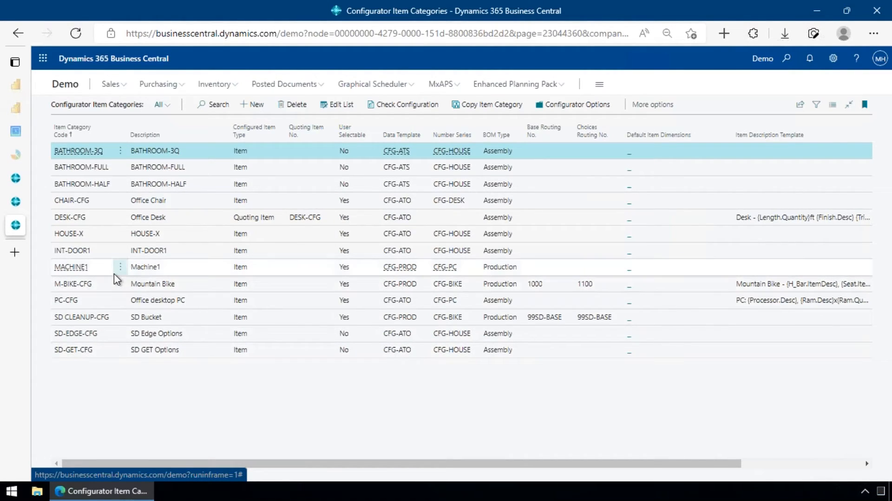
left_click(200, 297)
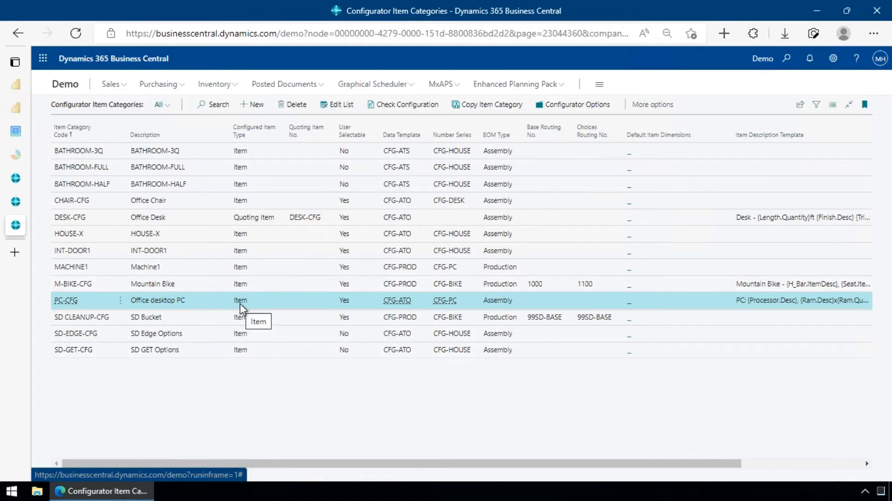
left_click(336, 104)
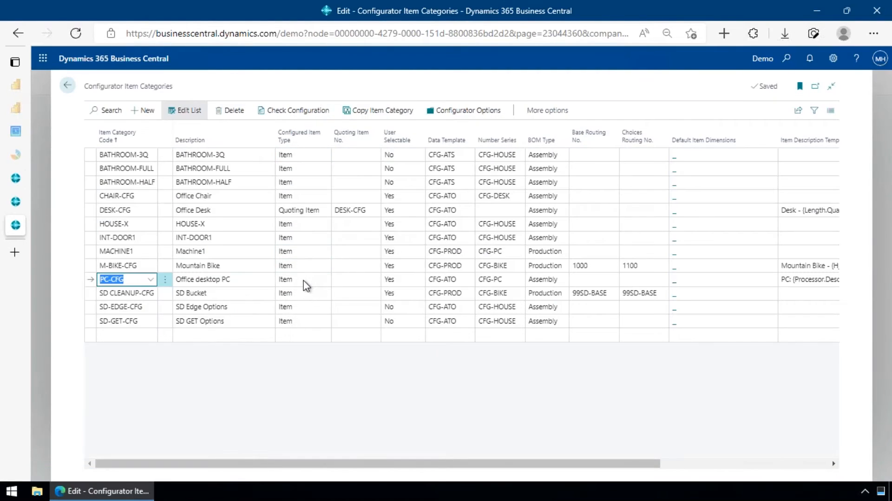
Check the Configured Item Type choices for PC-CFG, keep Item, and open the category's Configurator Options
left_click(304, 279)
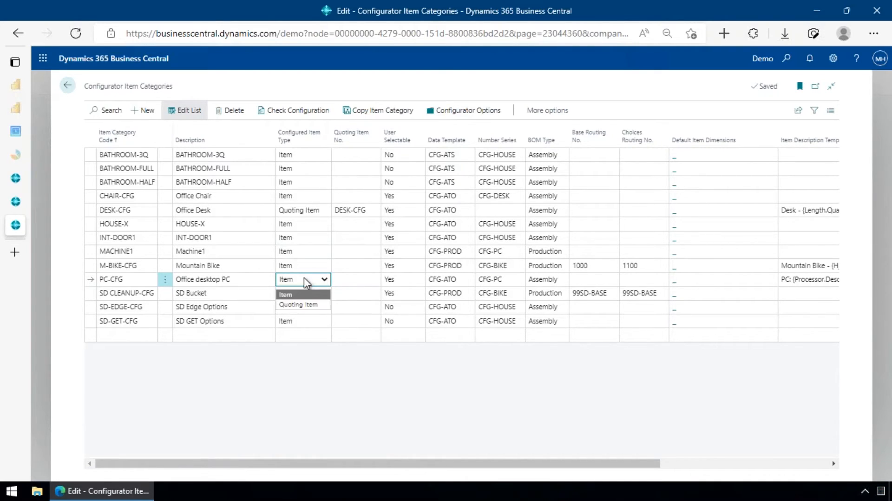
left_click(304, 281)
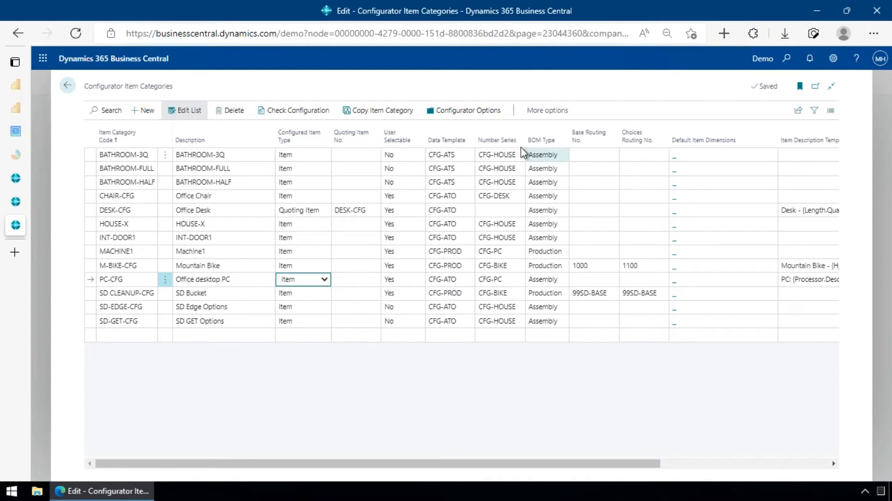
left_click(473, 114)
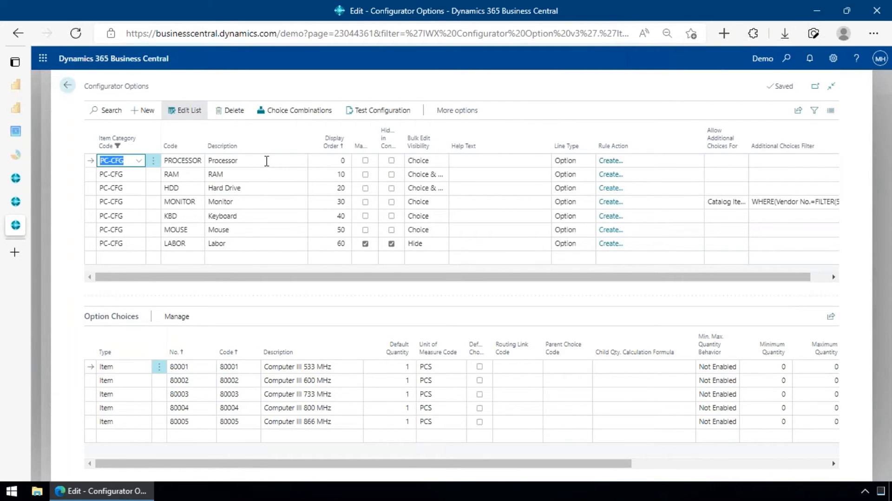
Review the option choices behind the Labor, RAM, Processor and Monitor options of PC-CFG
left_click(245, 244)
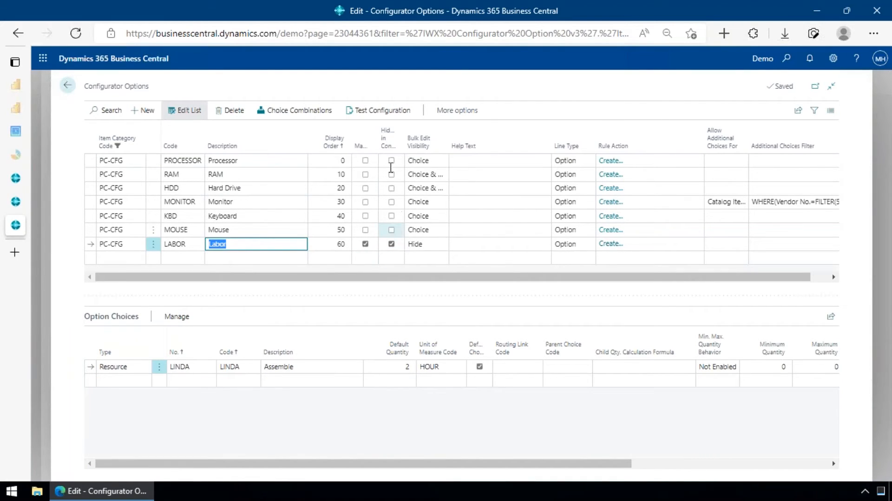
mouse_move(388, 150)
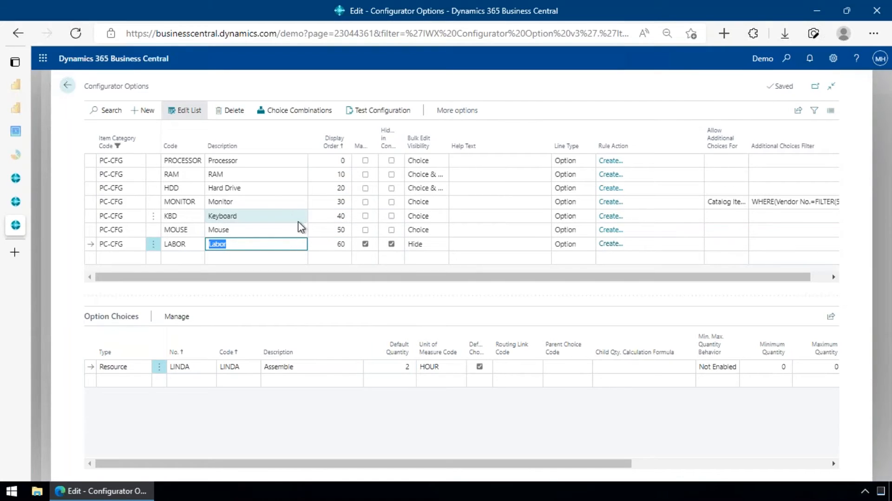
left_click(255, 174)
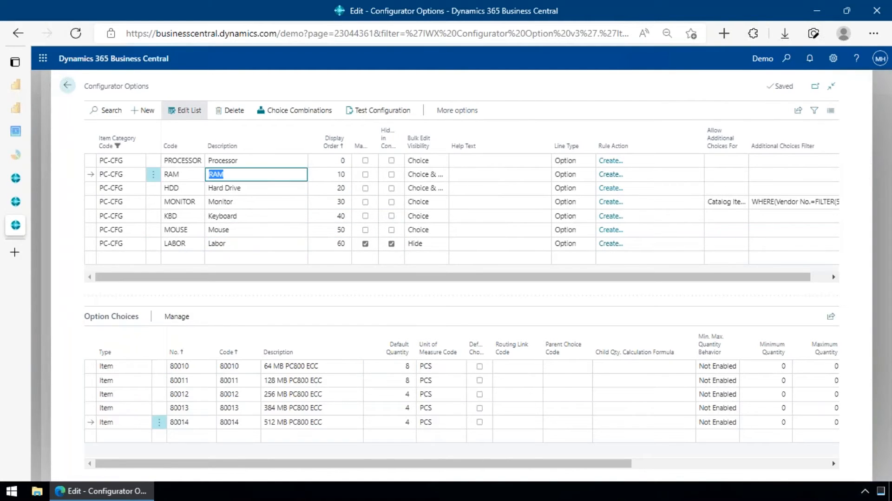
key("Up")
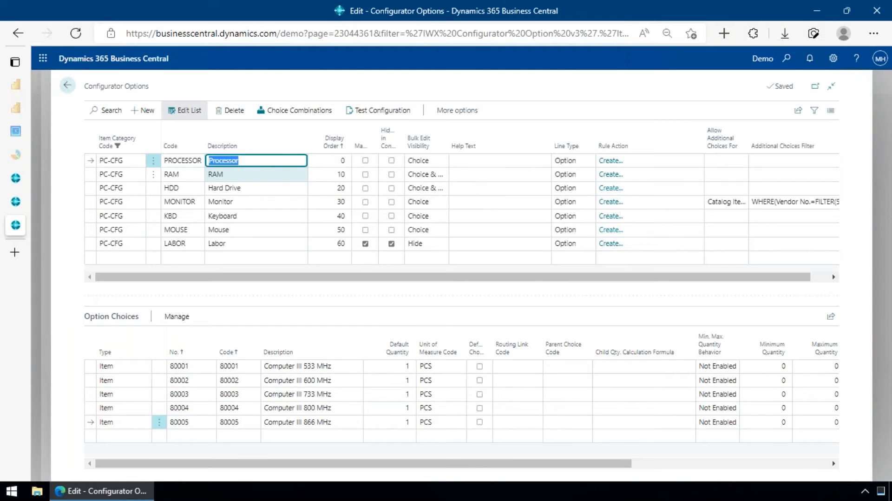
left_click(265, 200)
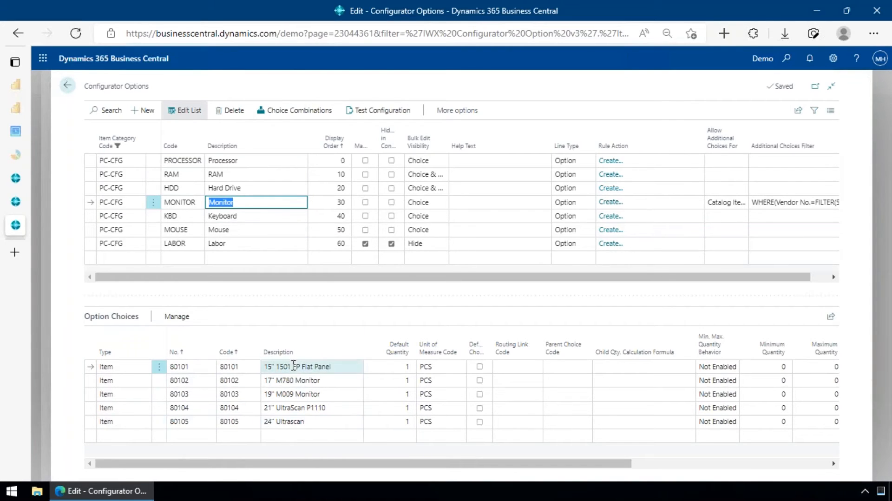
Check the types available for a new Monitor option choice and leave the new line without adding it
left_click(142, 436)
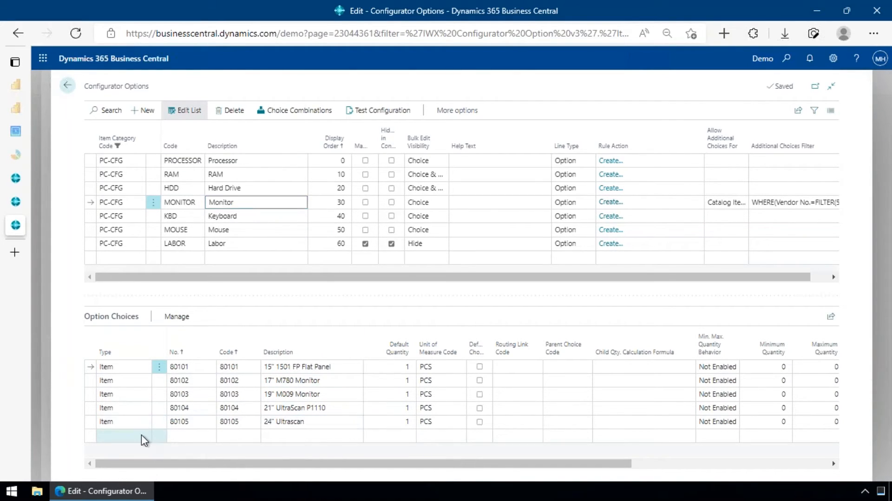
left_click(144, 435)
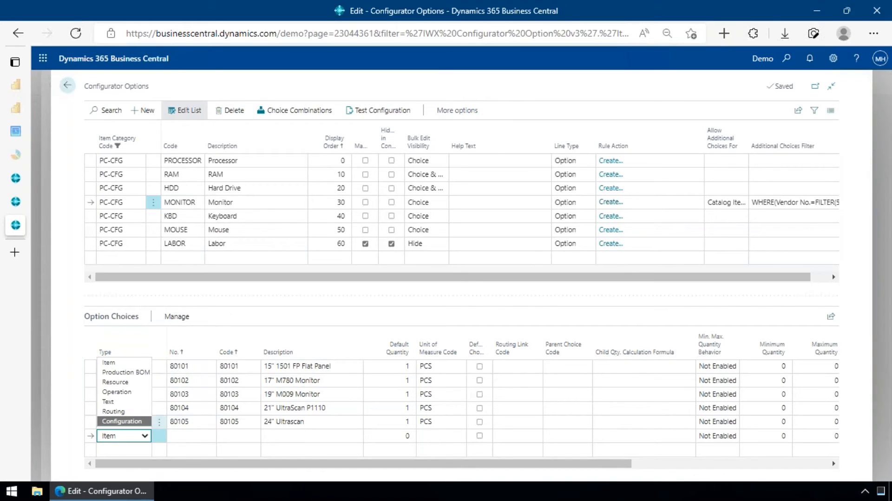
left_click(188, 423)
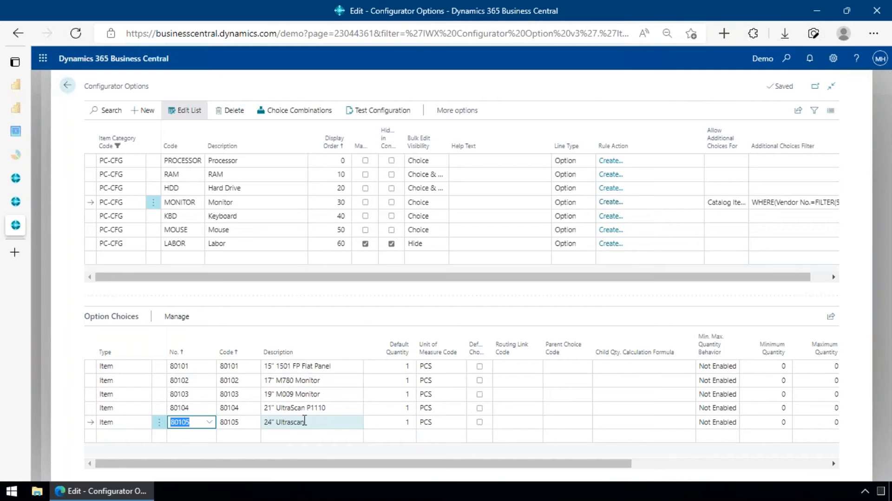
mouse_move(575, 466)
left_mouse_down()
mouse_move(741, 473)
mouse_move(386, 475)
left_mouse_up()
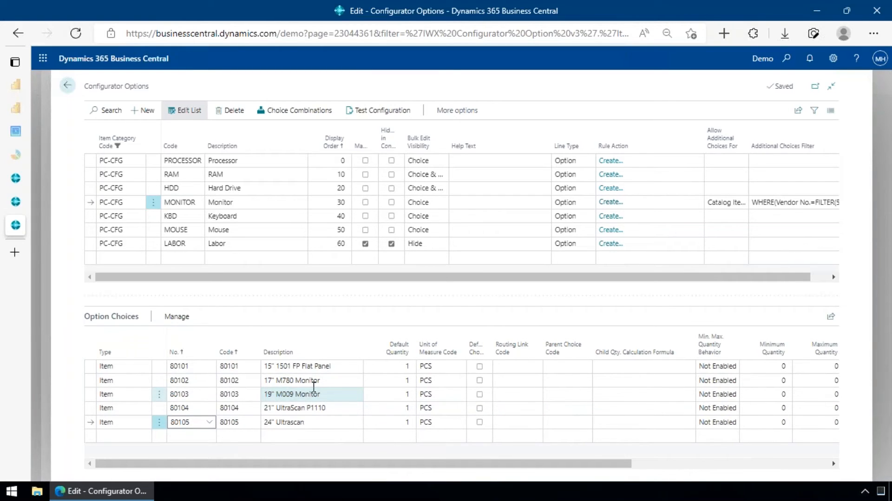
Start a test configuration for PC-CFG and look up the choice codes offered for Monitor
left_click(377, 112)
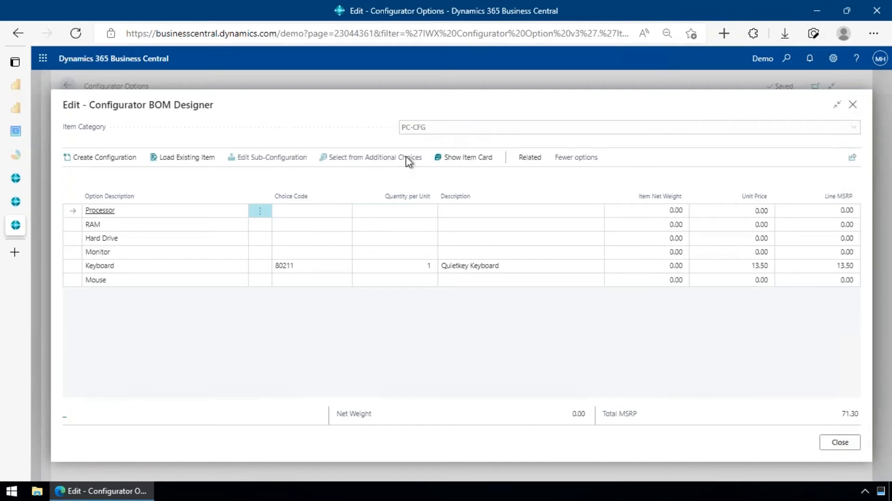
left_click(311, 253)
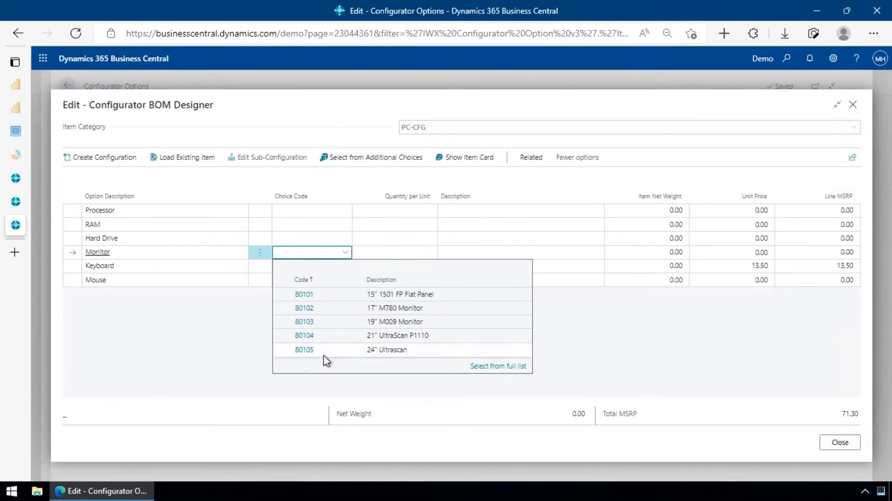
left_click(346, 255)
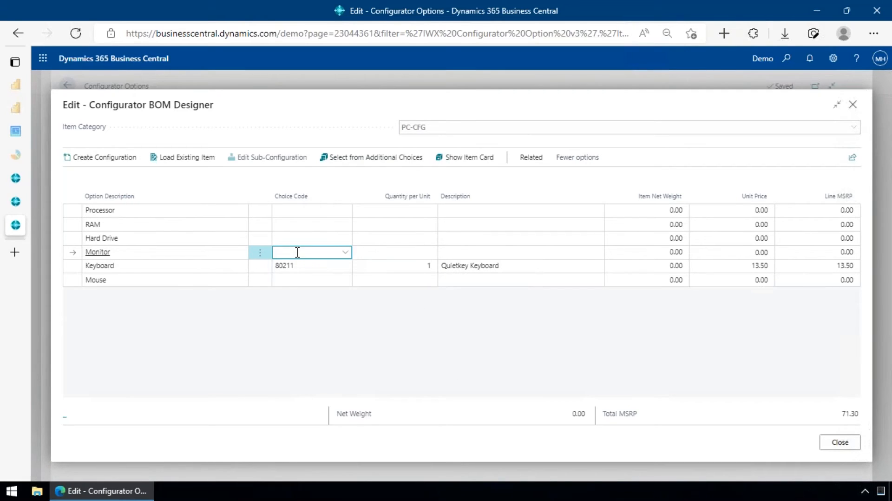
Browse the catalog items offered as additional Monitor choices, cancel the selection and close the test configuration
left_click(379, 159)
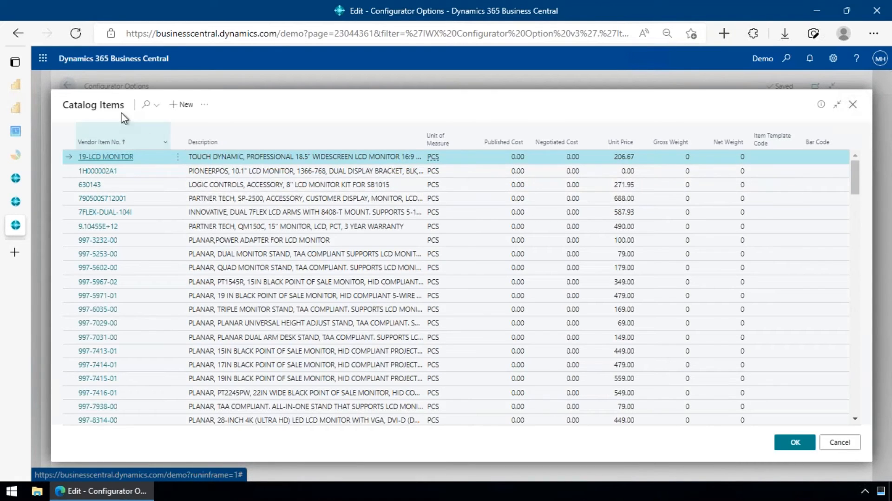
scroll(365, 175, "down", 4)
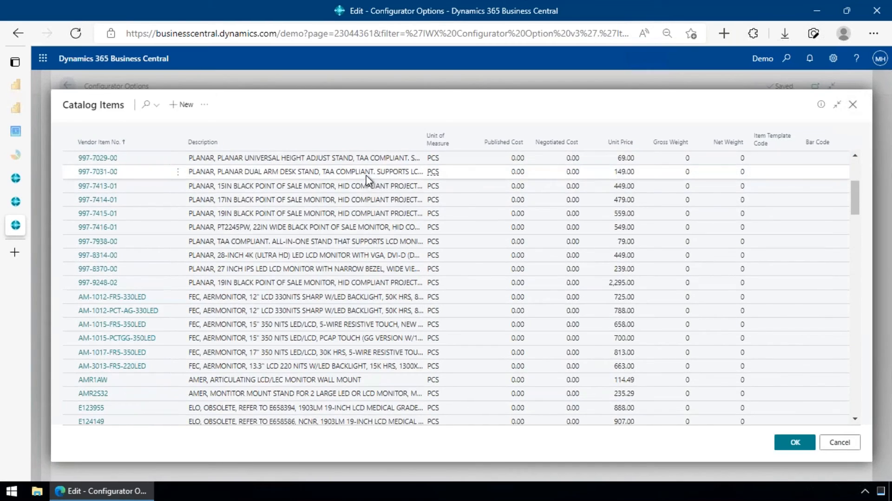
scroll(357, 186, "down", 6)
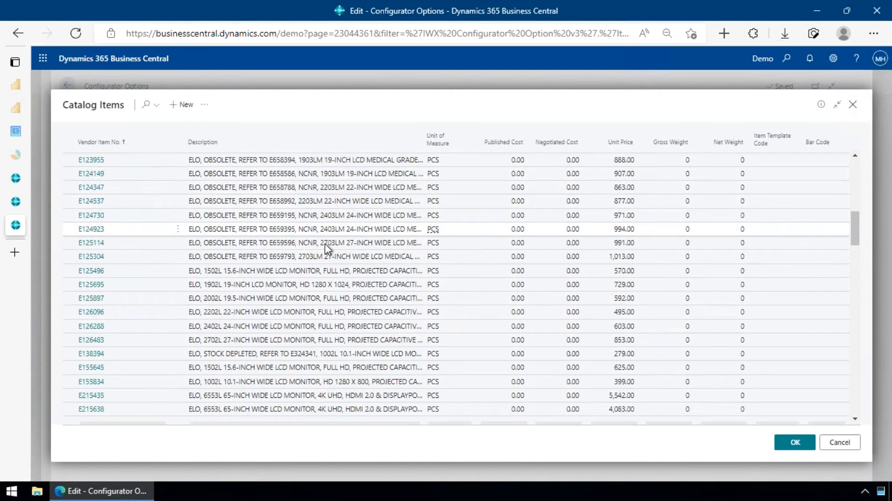
scroll(326, 249, "up", 3)
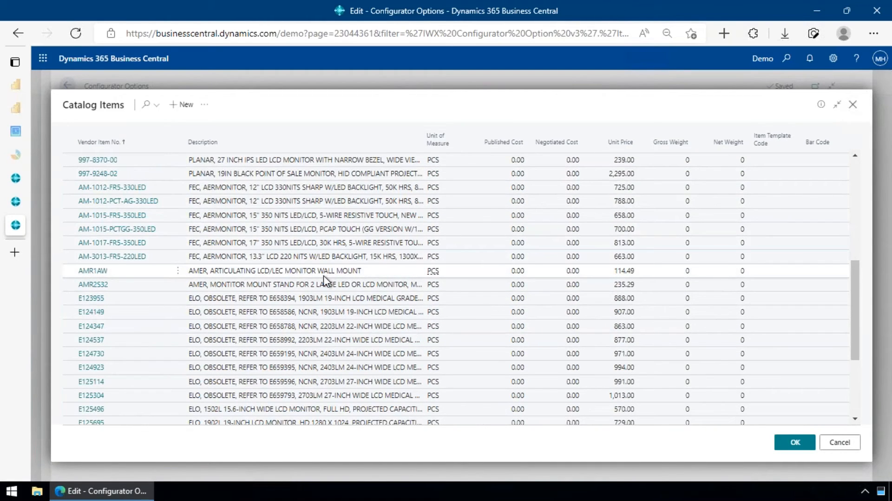
scroll(323, 278, "down", 3)
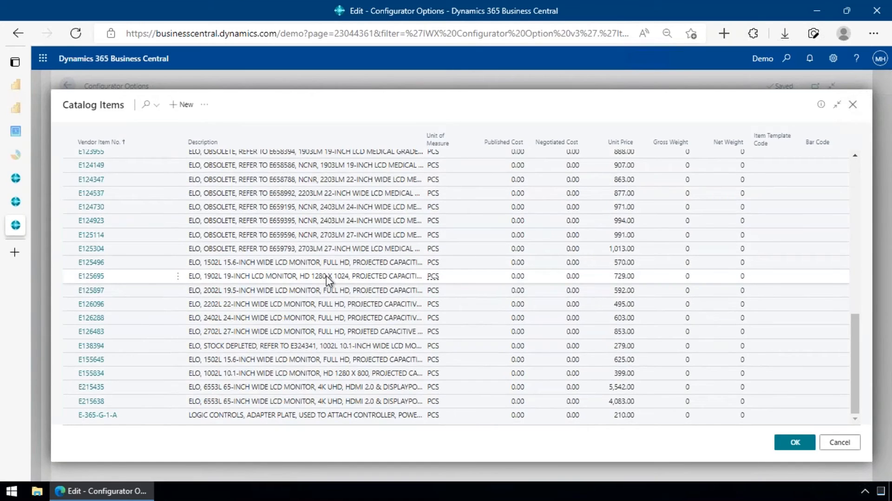
scroll(365, 269, "up", 15)
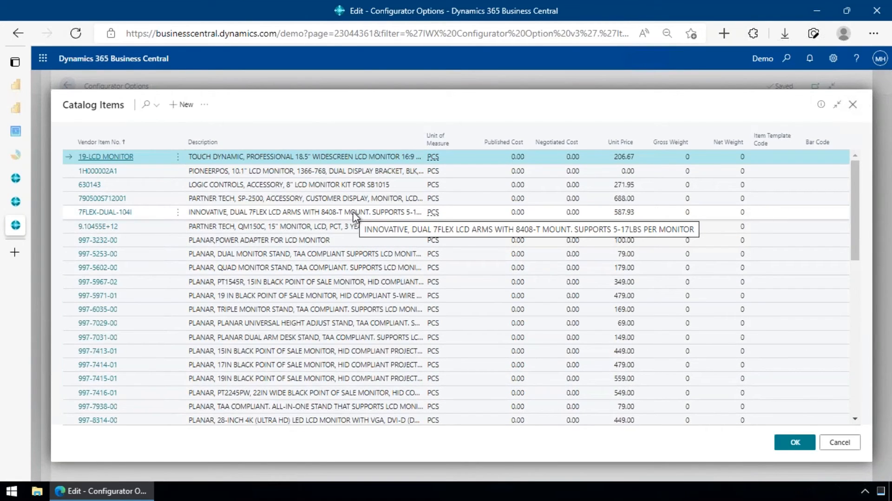
left_click(840, 446)
left_click(311, 252)
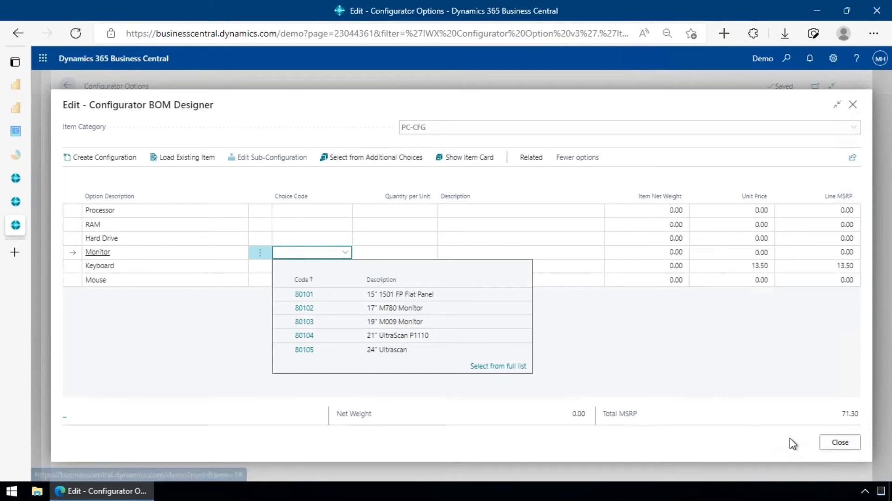
left_click(836, 444)
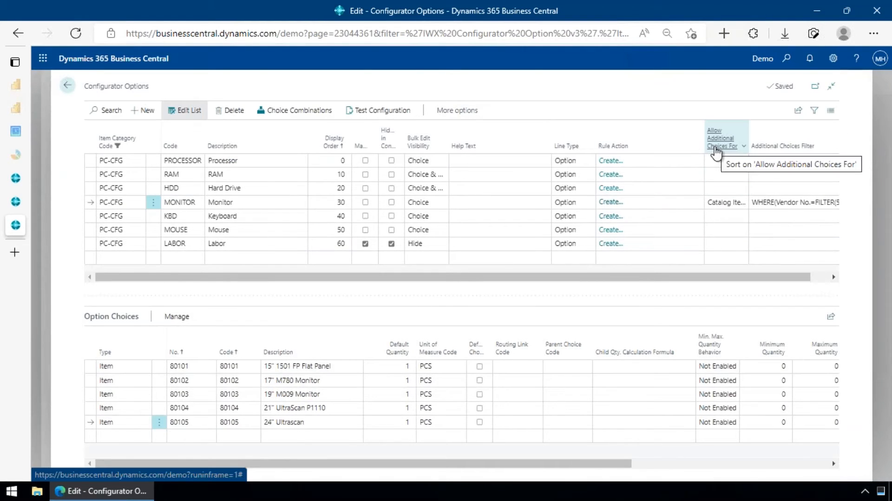
Review the option choices set up for the Processor, Keyboard and Mouse options
mouse_move(721, 138)
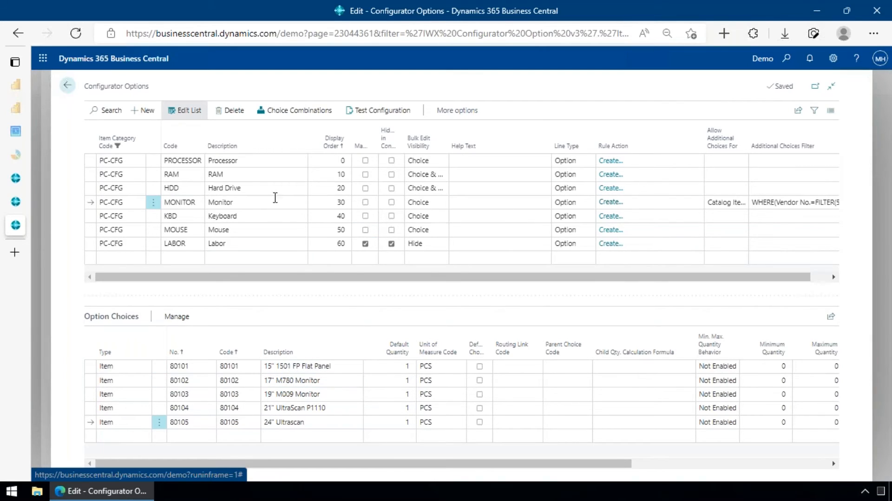
left_click(279, 166)
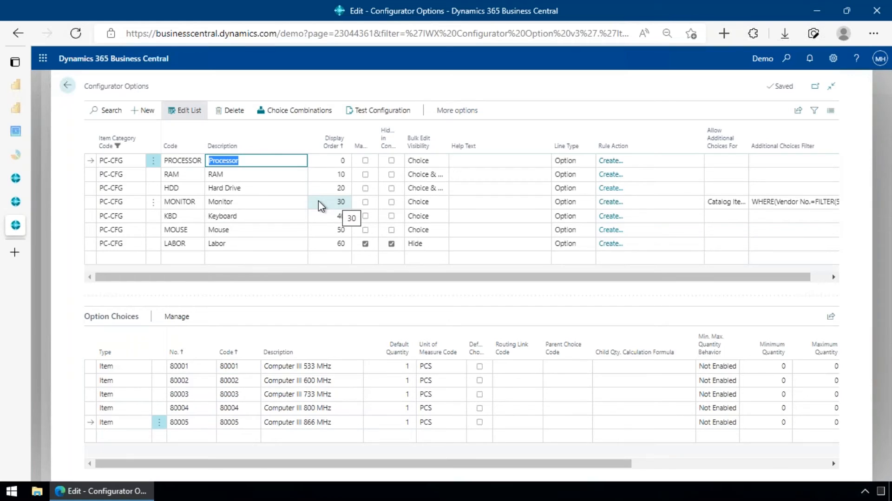
left_click(278, 216)
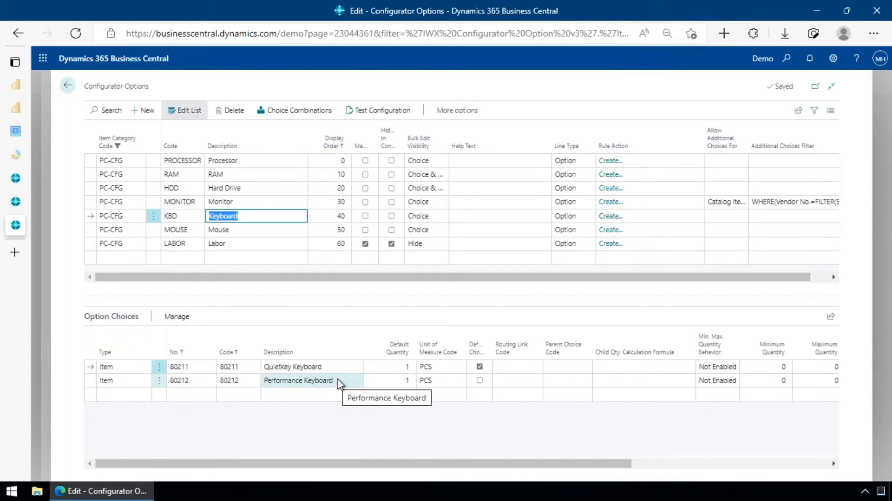
left_click(258, 234)
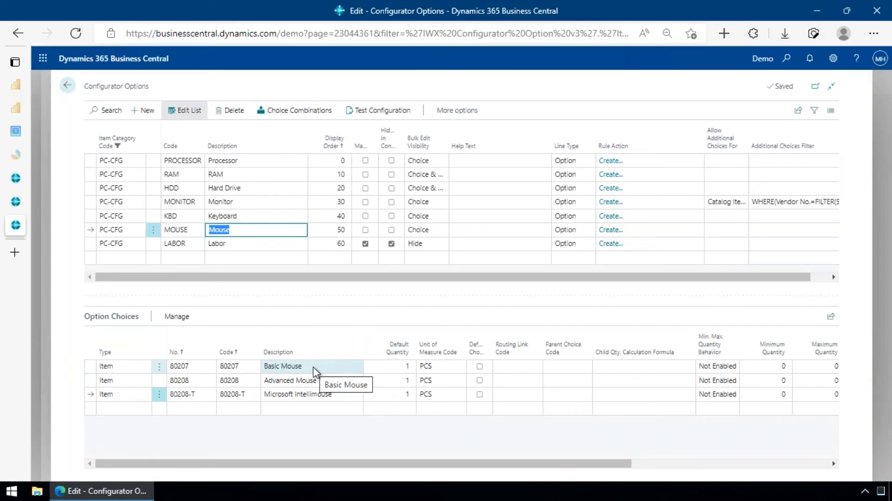
Create a new logic rule for the Keyboard option and keep its group as EXECUTE WHILE TRUE (MATCH ALL)
left_click(256, 216)
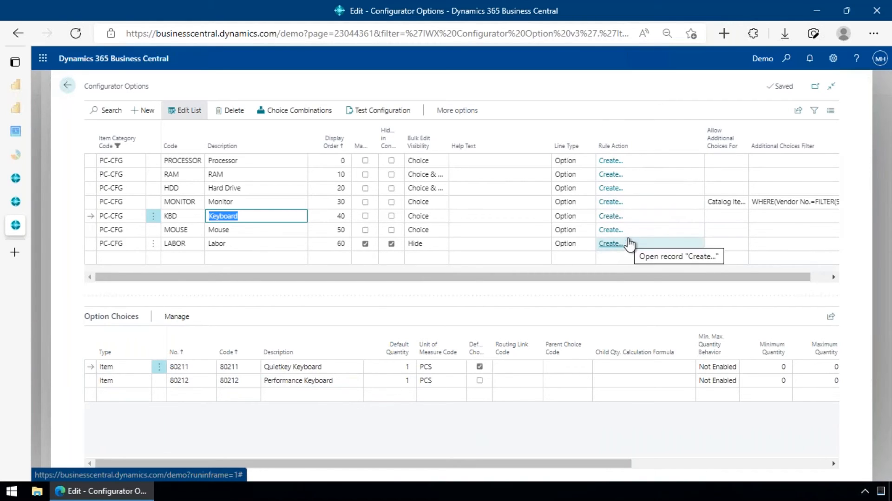
left_click(617, 218)
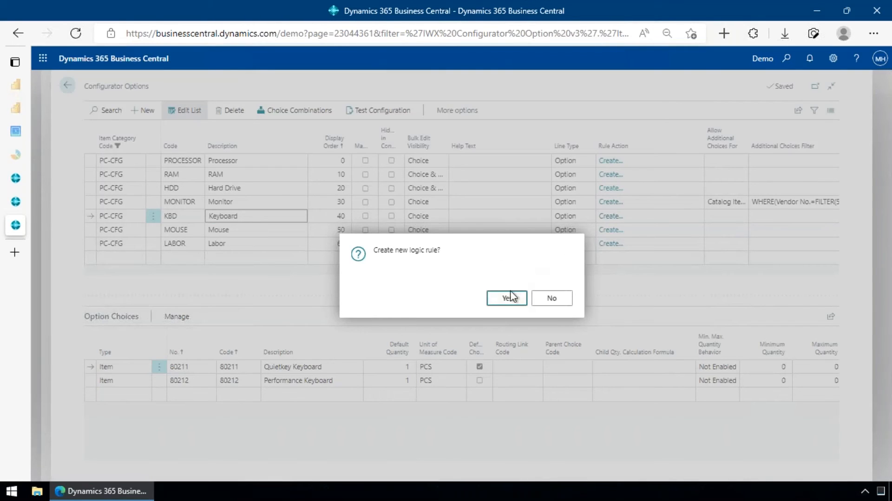
left_click(507, 298)
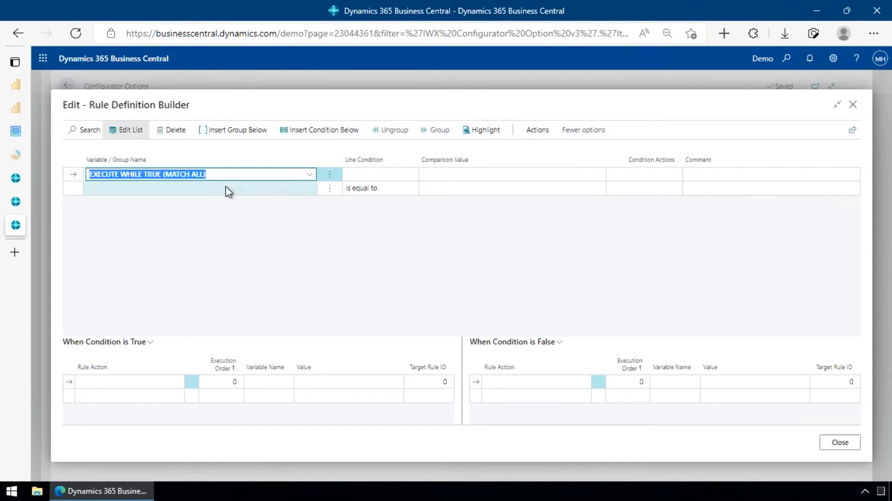
left_click(310, 175)
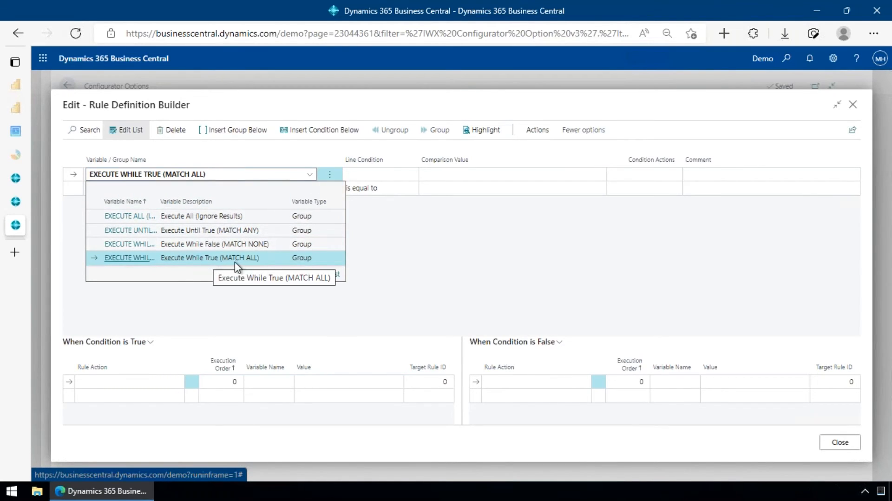
left_click(310, 175)
Set the condition line's variable under the EXECUTE WHILE TRUE group to KBD.CHOICE
left_click(289, 188)
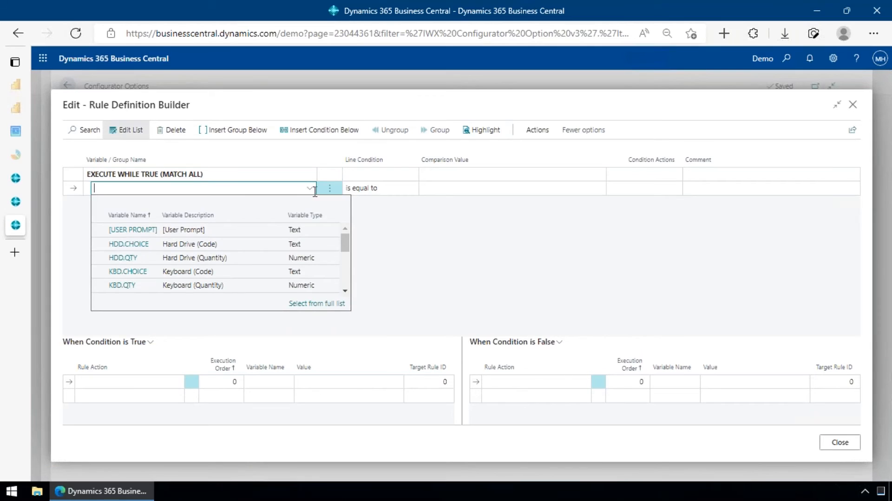
scroll(167, 240, "down", 2)
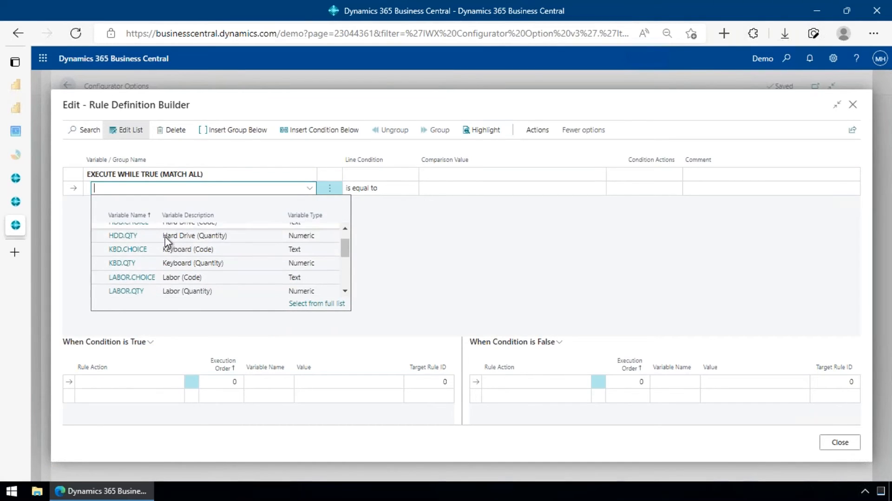
scroll(166, 241, "down", 3)
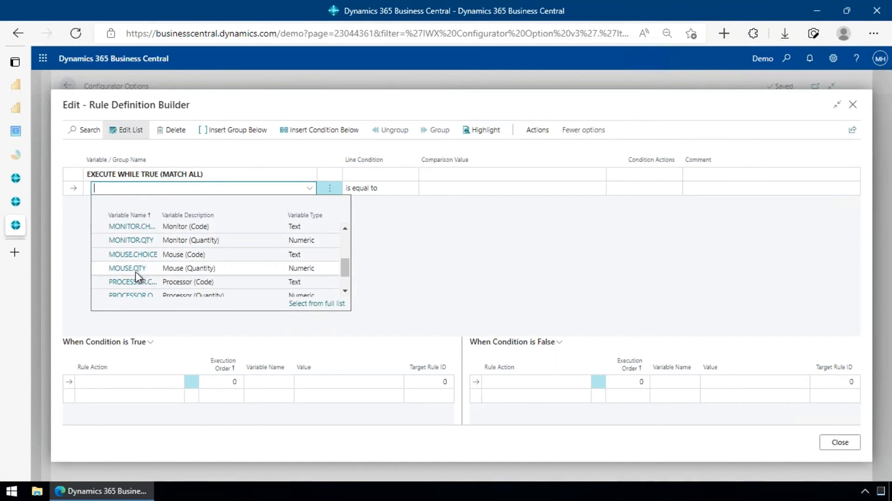
scroll(145, 269, "up", 3)
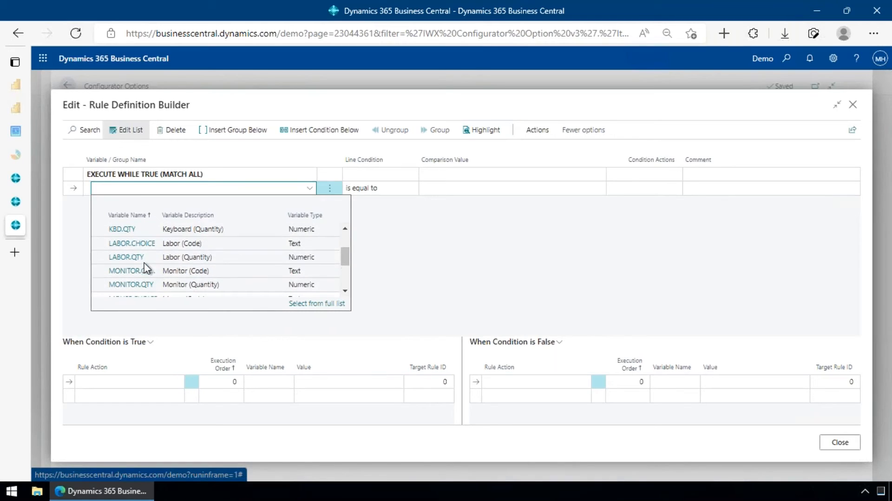
scroll(139, 256, "up", 1)
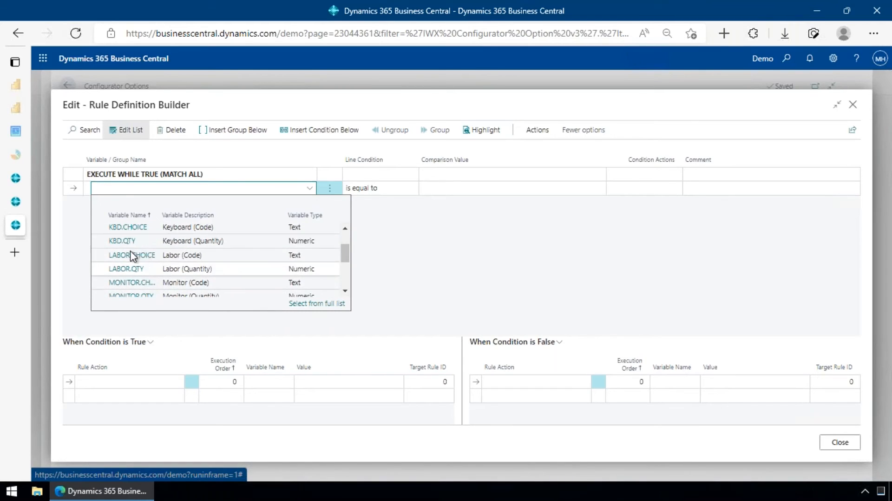
left_click(139, 228)
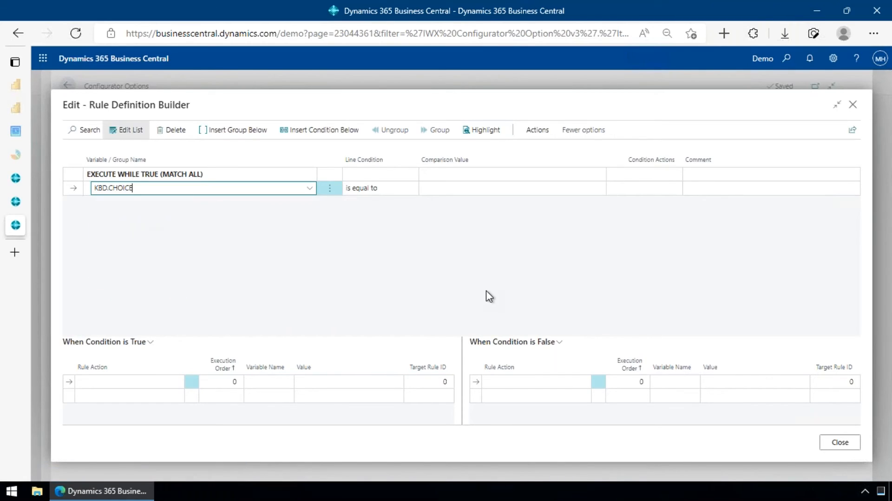
Set the comparison value of the KBD.CHOICE condition to 80212
key("Tab")
left_click(513, 188)
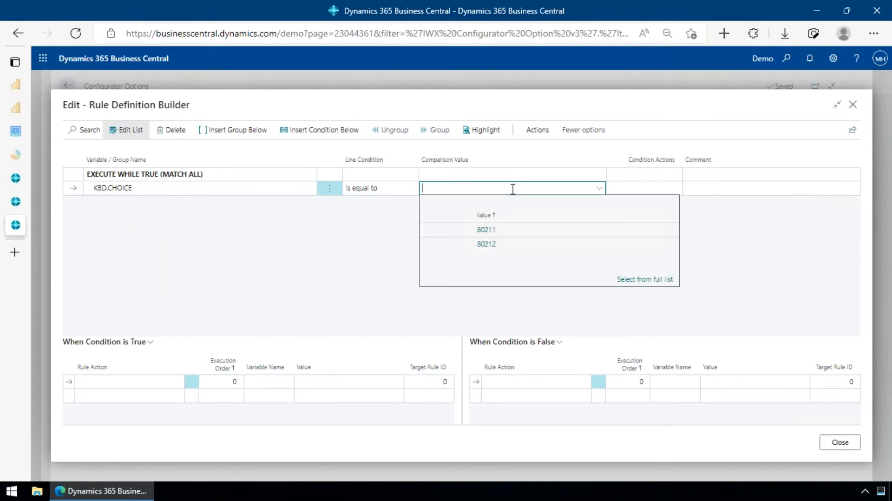
key("Down")
key("Down")
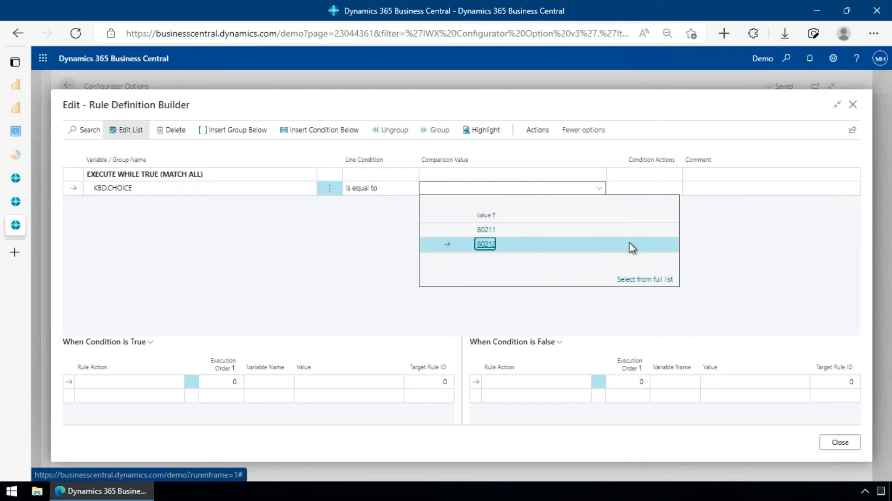
key("Return")
key("shift+Tab")
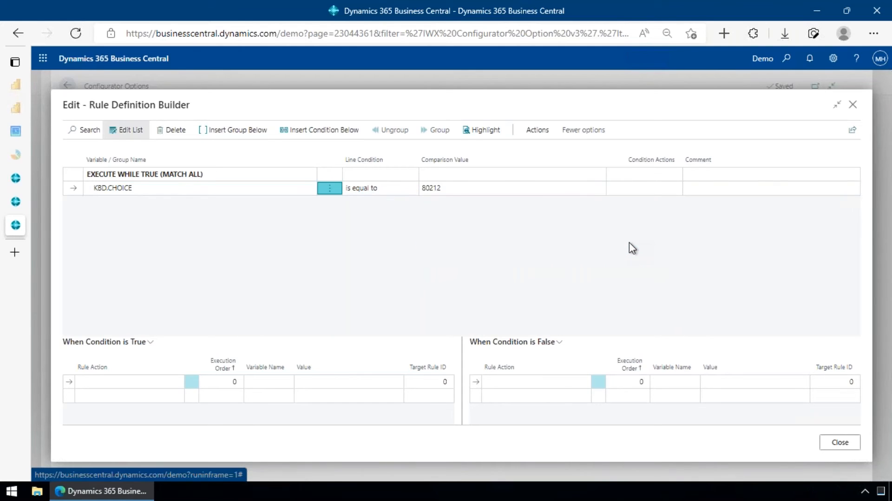
key("shift+Tab")
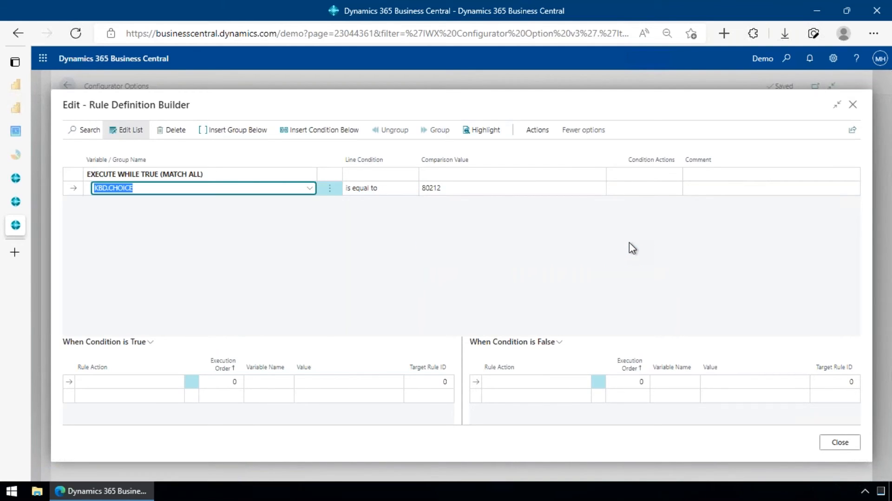
Look over the operators available for the KBD.CHOICE line condition, keeping it as is equal to
left_click(154, 381)
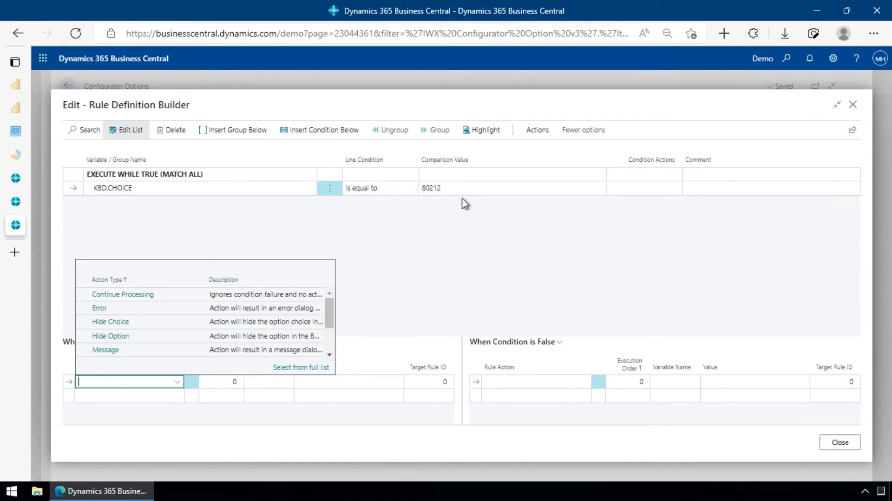
left_click(401, 190)
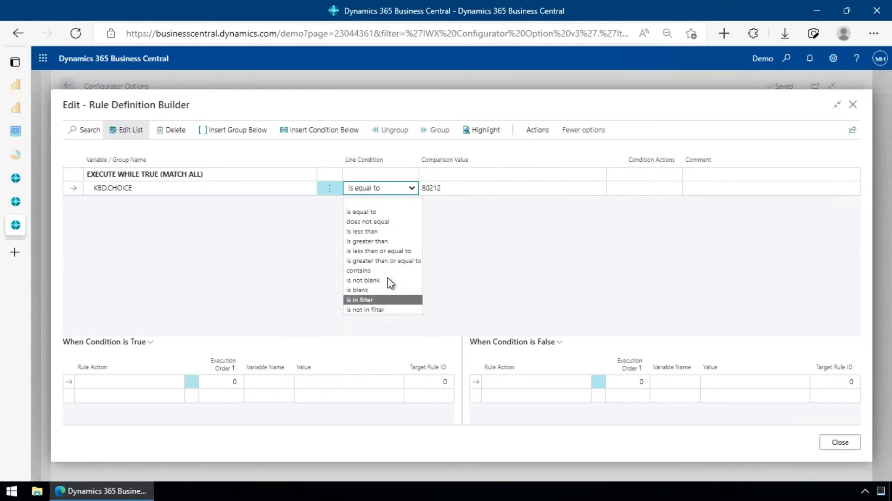
left_click(411, 188)
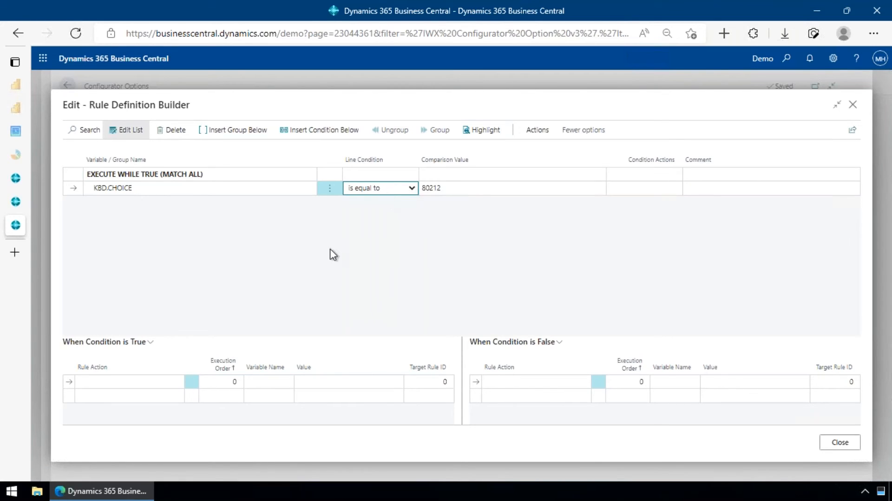
Add a Hide Choice rule action for when the condition is true
left_click(169, 381)
left_click(168, 381)
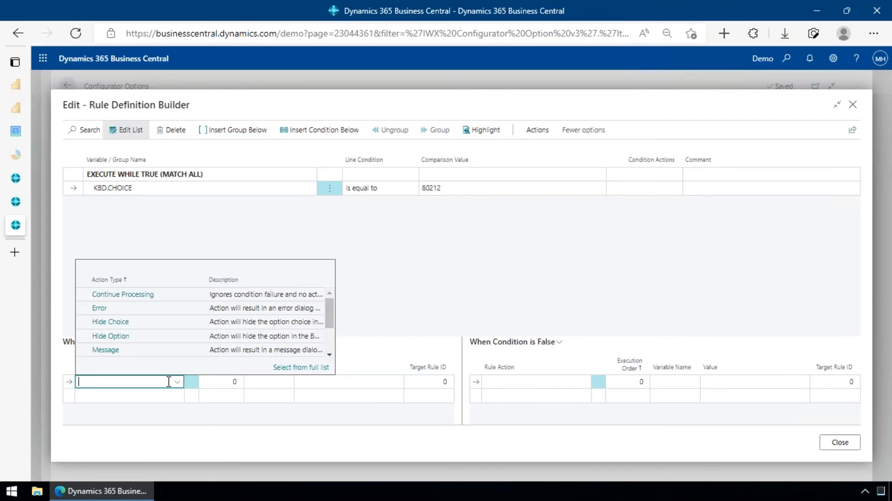
type("hi")
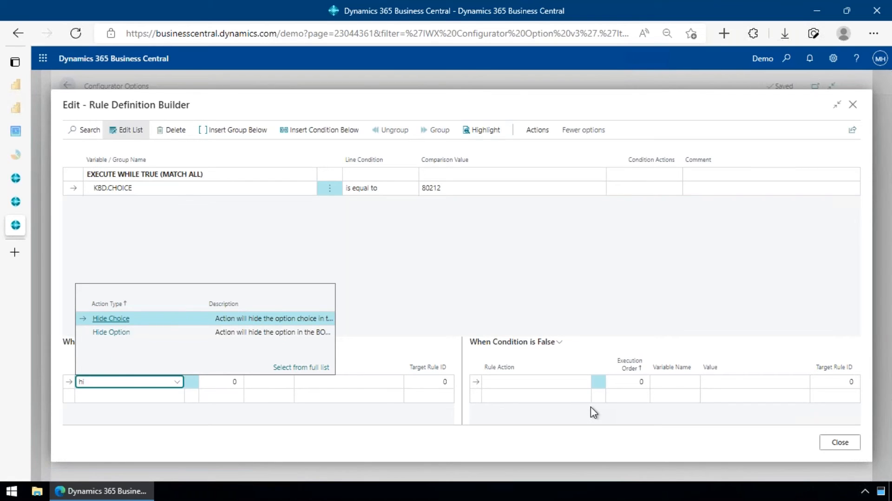
key("Tab")
key("Tab")
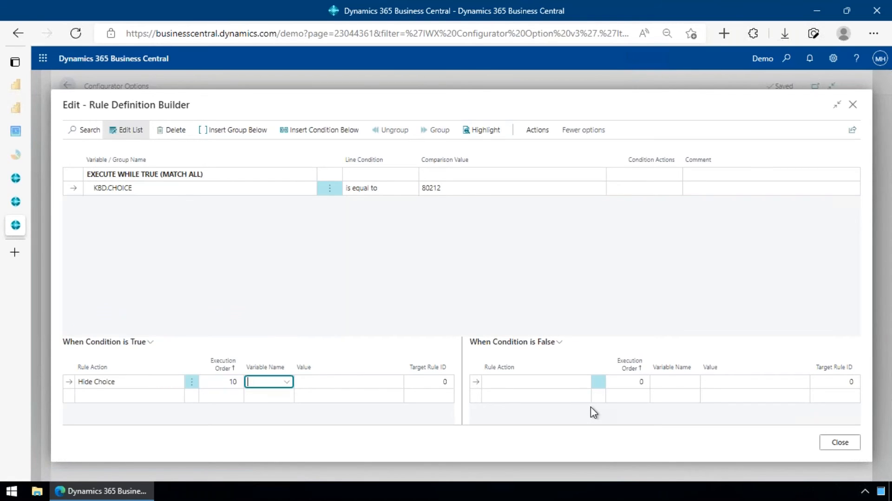
Set the Hide Choice action's variable to MOUSE.CHOICE
key("Down")
key("Down")
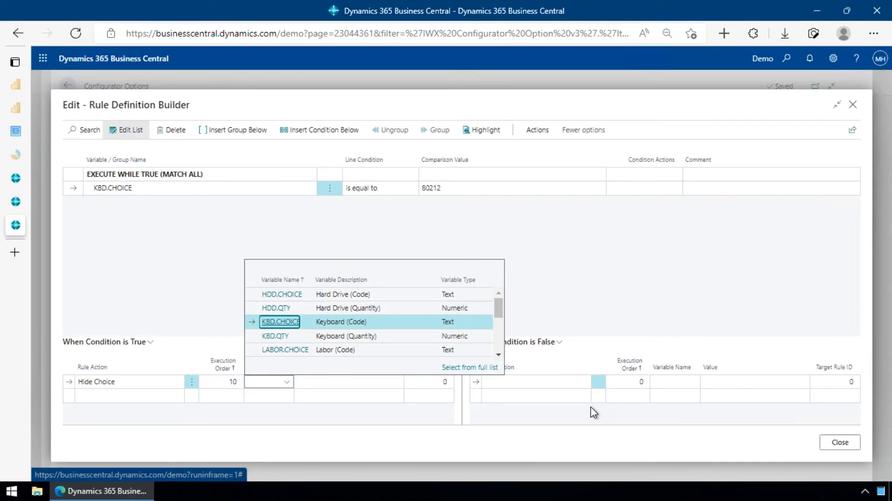
type("m")
key("Down")
key("Down")
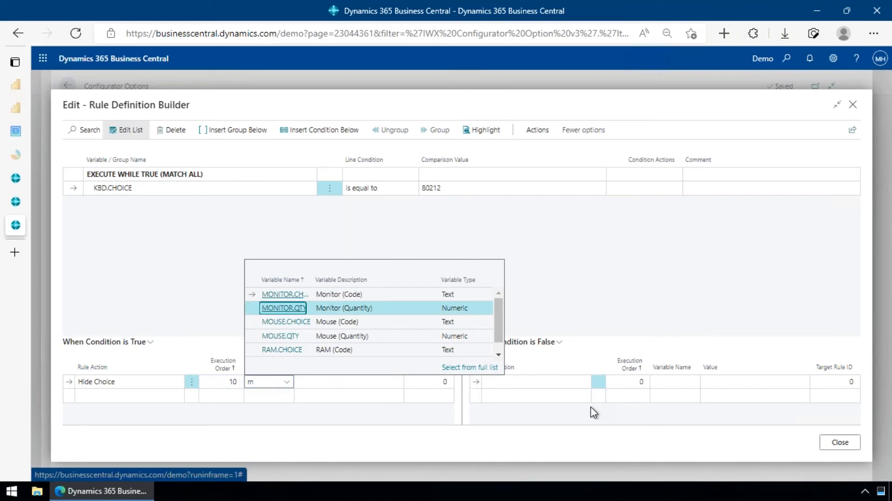
key("Return")
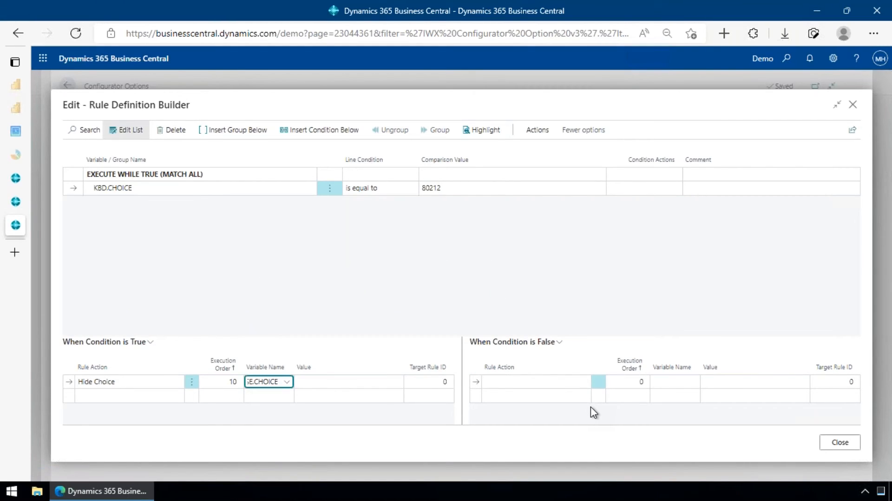
Set the value of the Hide Choice action for MOUSE.CHOICE to 80207
key("Tab")
key("alt+Down")
key("Down")
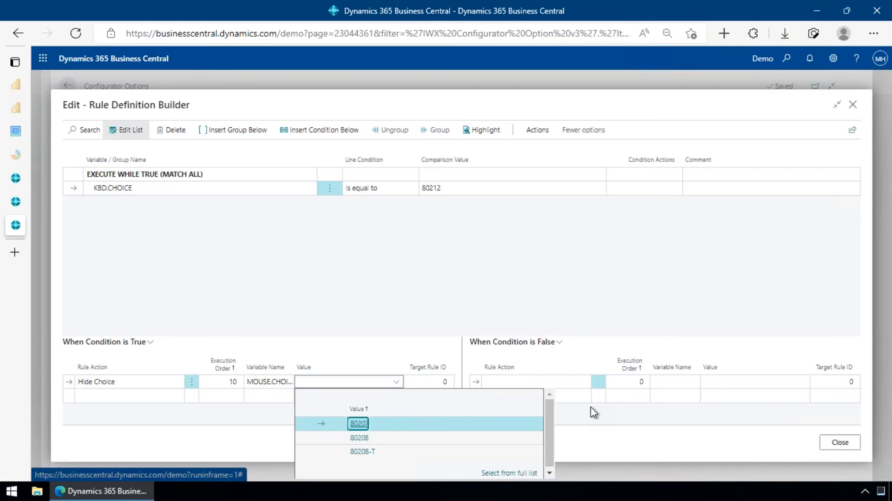
key("Return")
key("Tab")
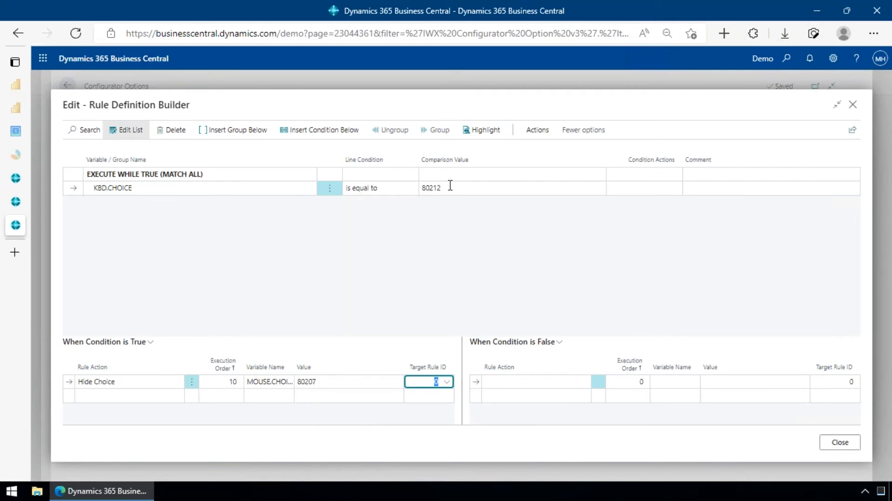
Add a Show Choice rule action with the variable MOUSE.CHOICE for when the condition is false
left_click(543, 385)
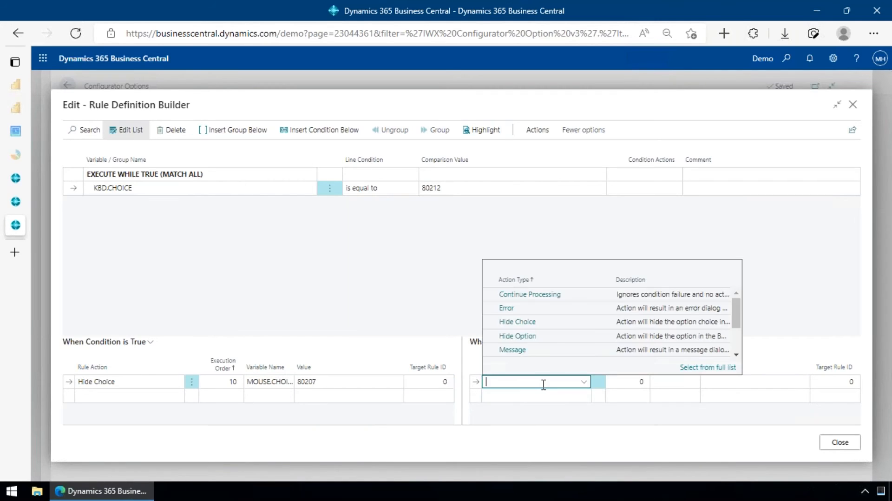
type("sh")
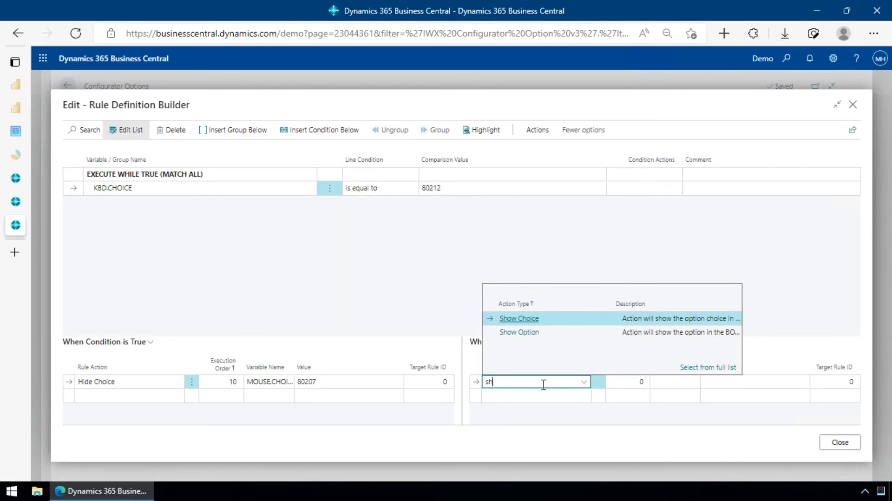
key("Tab")
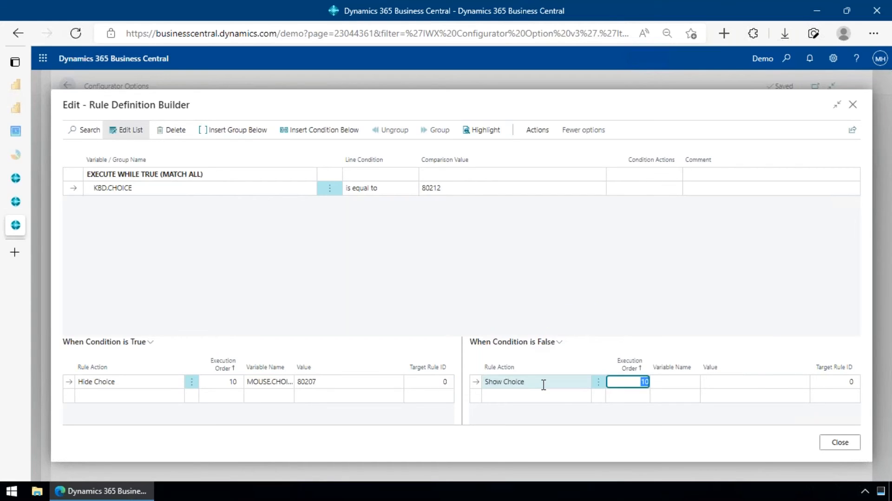
key("Tab")
type("n")
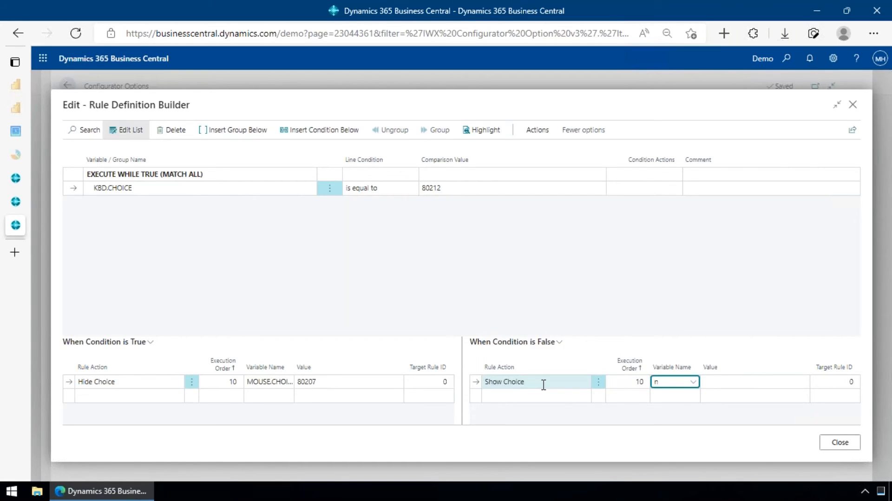
type("o")
type("mo")
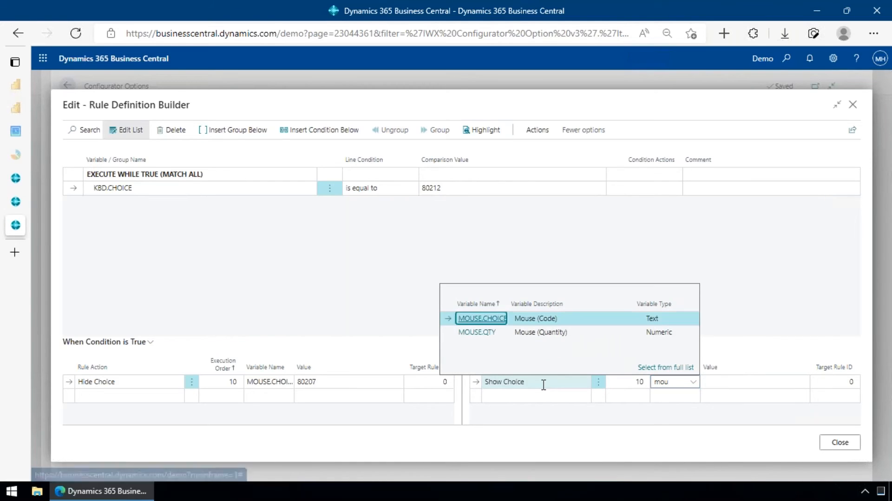
key("Tab")
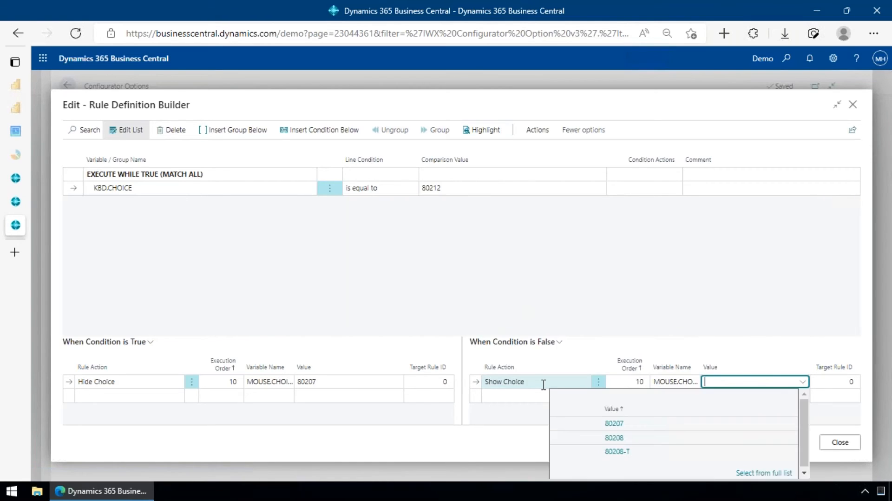
Set the Show Choice action's value to 80207 and close the rule definition
key("Down")
key("Tab")
key("Down")
key("Up")
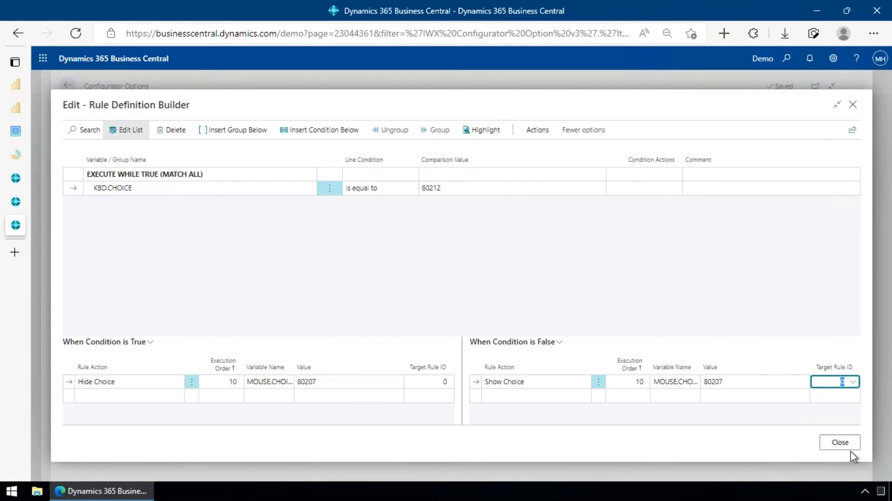
left_click(839, 442)
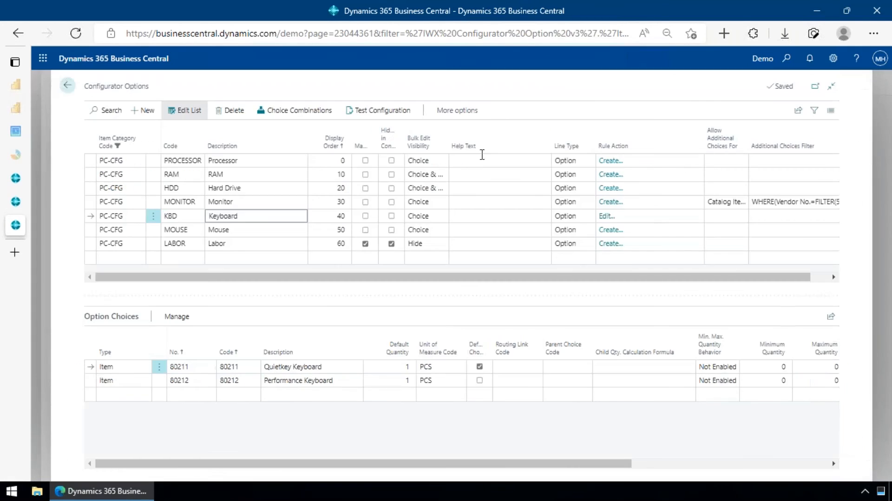
Start a test configuration for PC-CFG and look up the Mouse choices offered with the default keyboard
left_click(365, 111)
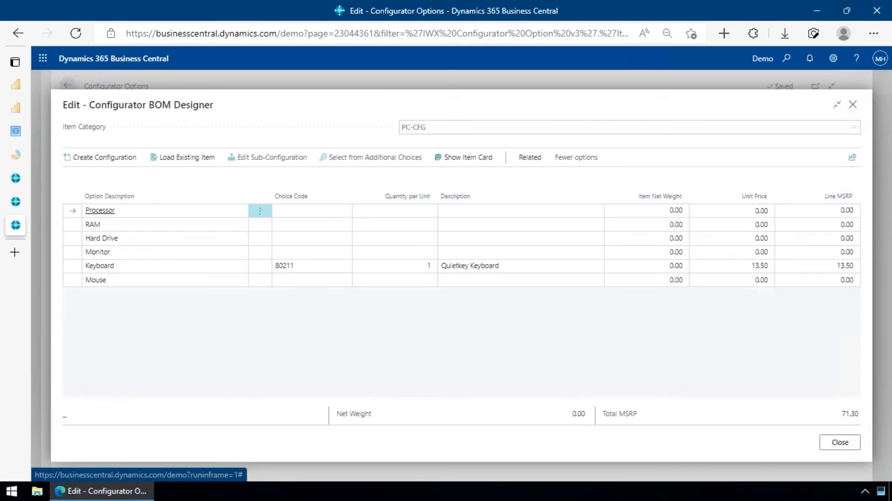
left_click(326, 281)
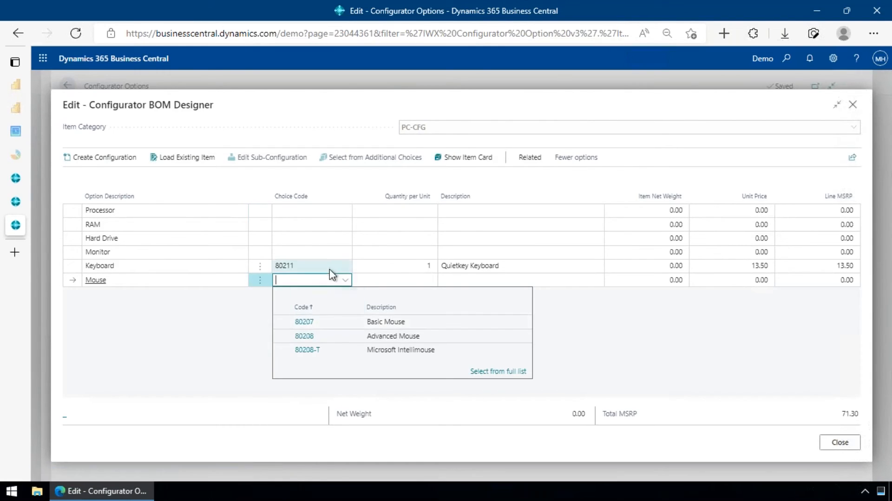
Set the test's Keyboard choice to 80212 Performance Keyboard, look up the Mouse choices again and close the test configuration
left_click(330, 266)
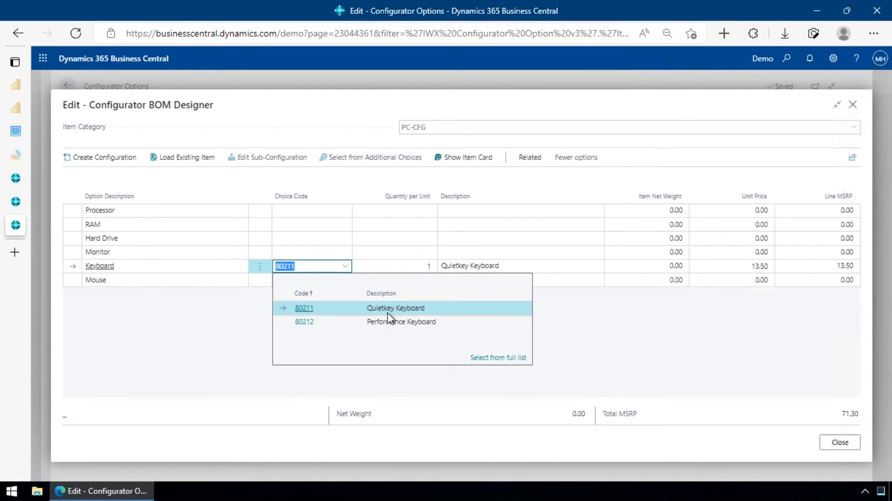
left_click(305, 322)
left_click(349, 282)
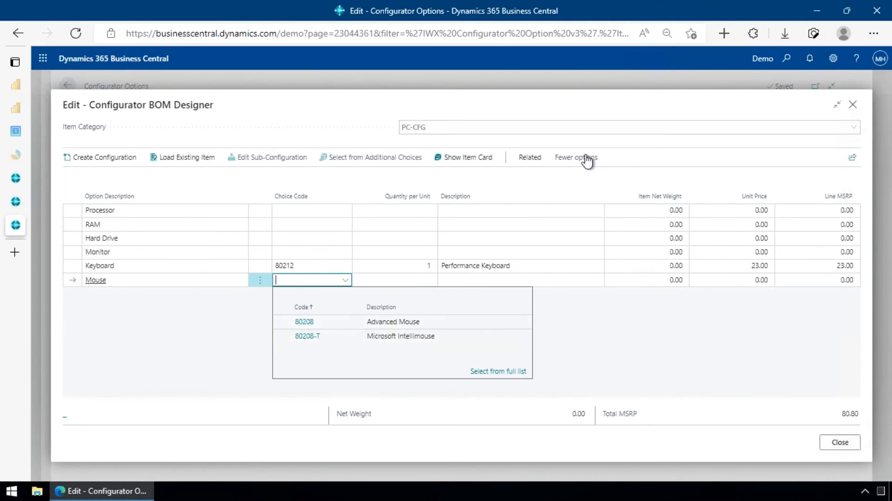
left_click(611, 115)
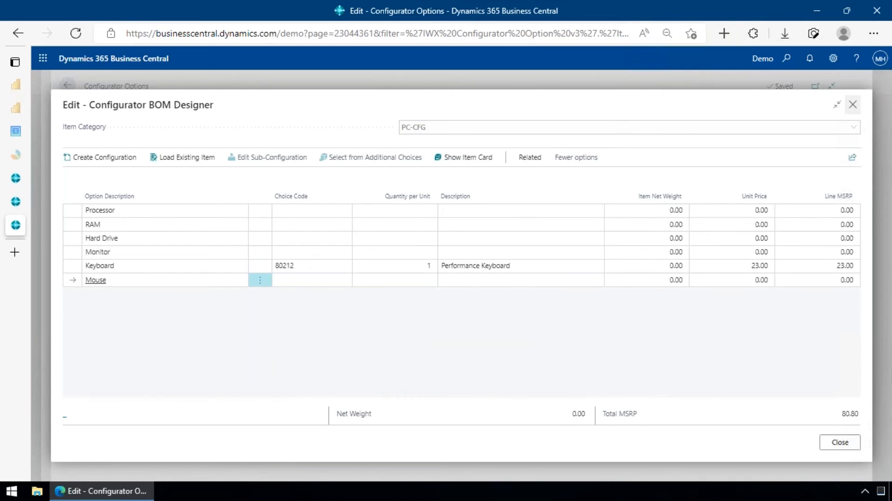
left_click(852, 104)
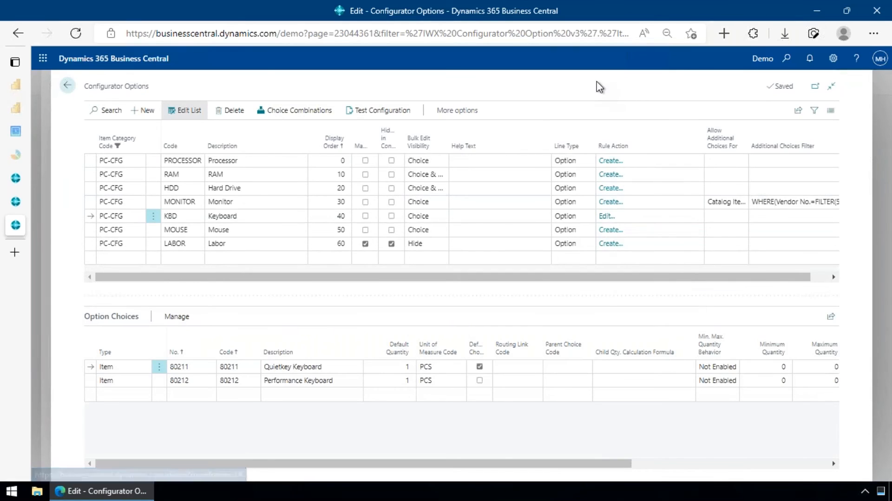
Return to the configurator item categories, open the options of M-BIKE-CFG Mountain Bike and look over the Base Items group
key("Escape")
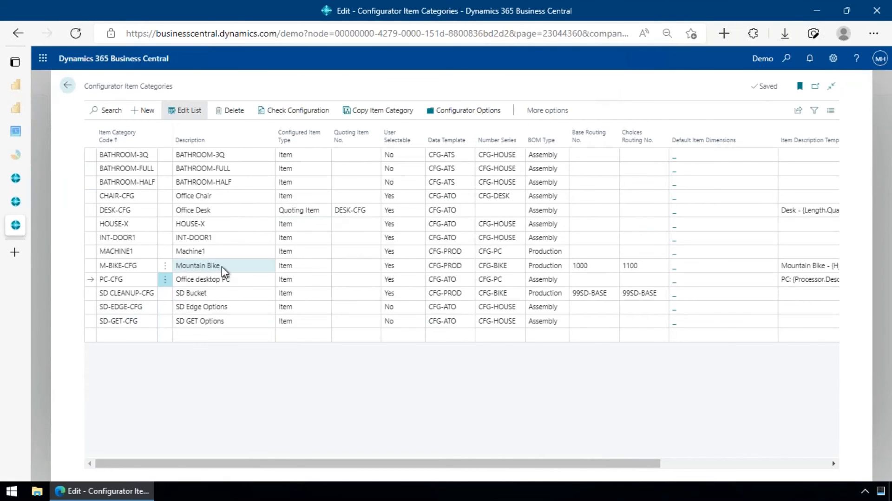
left_click(222, 266)
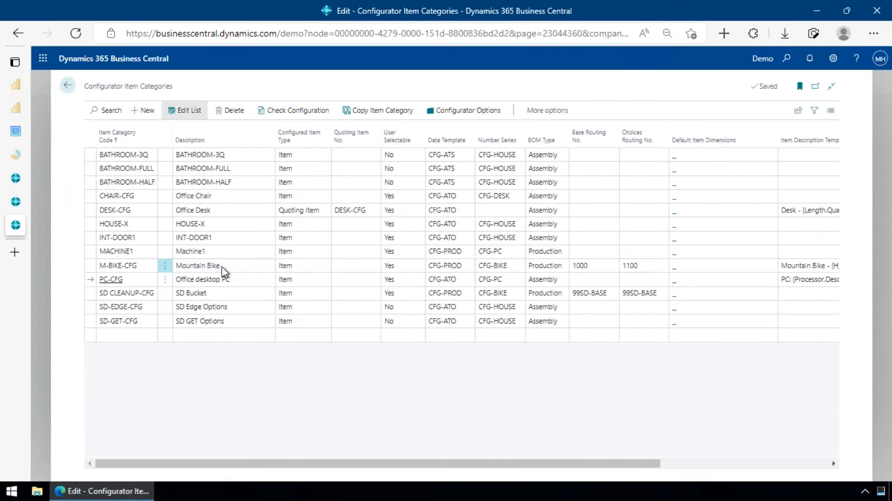
left_click(459, 113)
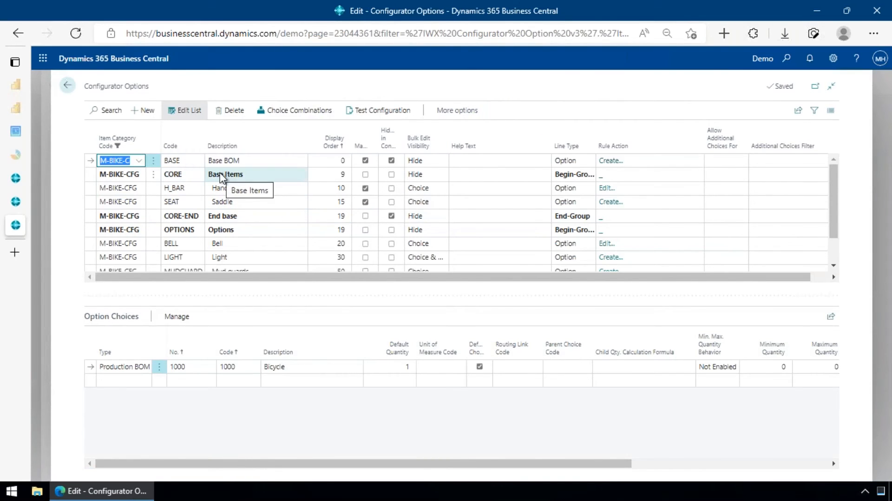
left_click(259, 172)
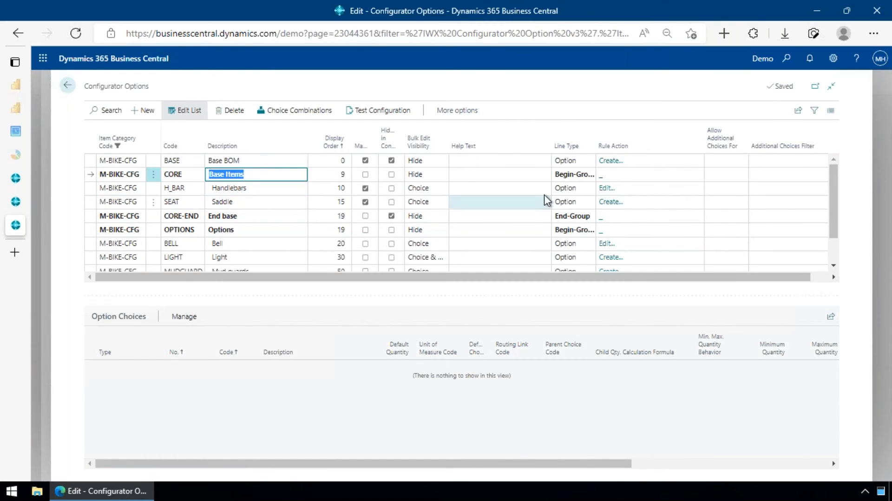
scroll(256, 212, "down", 1)
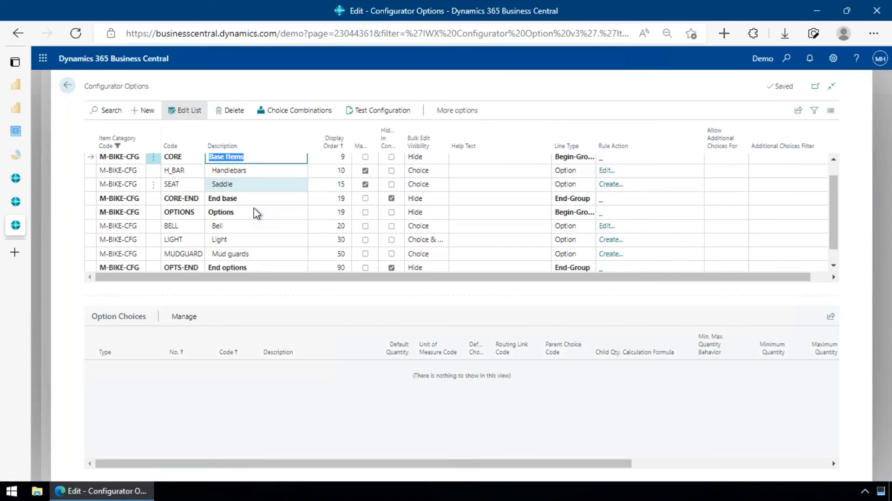
Examine the Mud guards option's choices, comparing the Back only and Front and back text choices with the items' parent choice codes
left_click(263, 254)
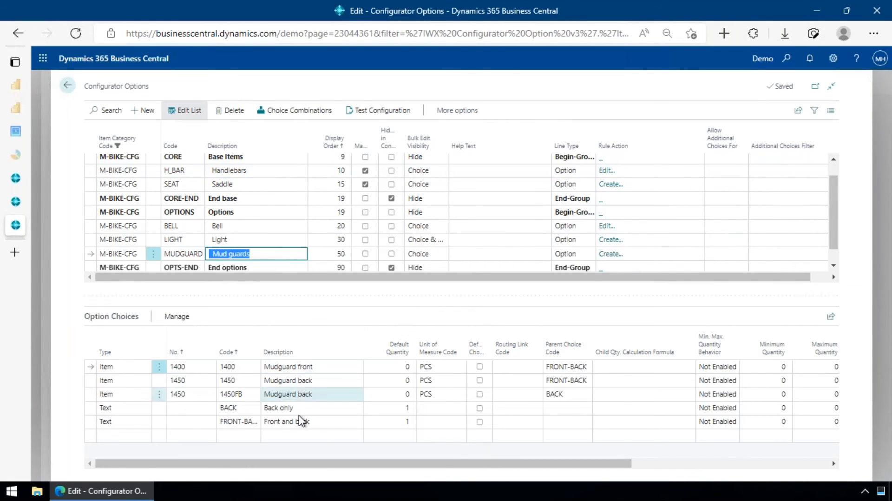
left_click(289, 409)
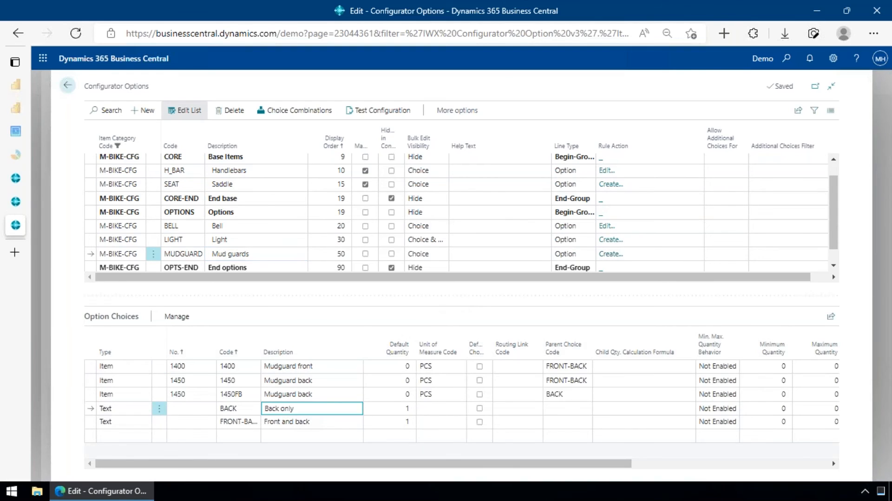
left_click(297, 421, "shift")
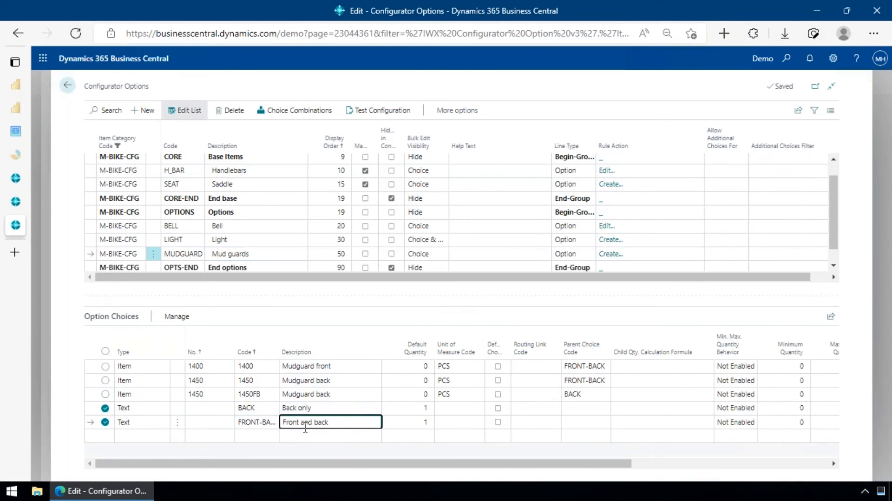
left_click(305, 426)
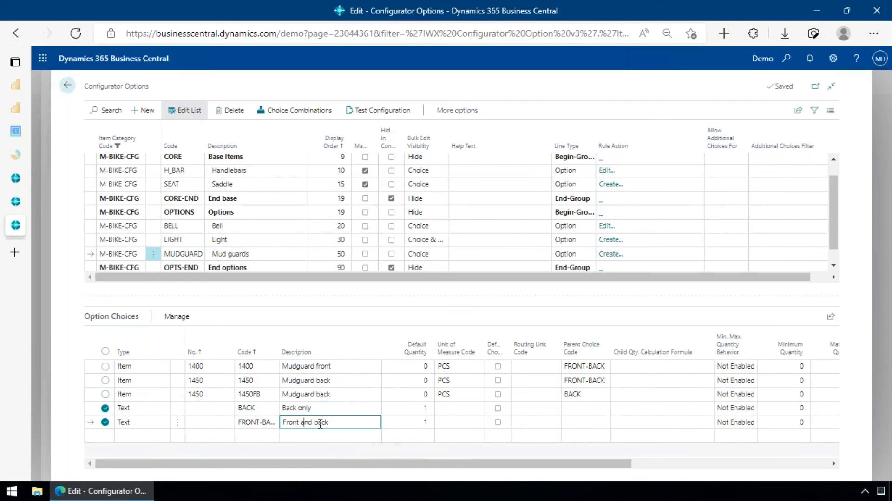
left_click(584, 378)
left_click(587, 380)
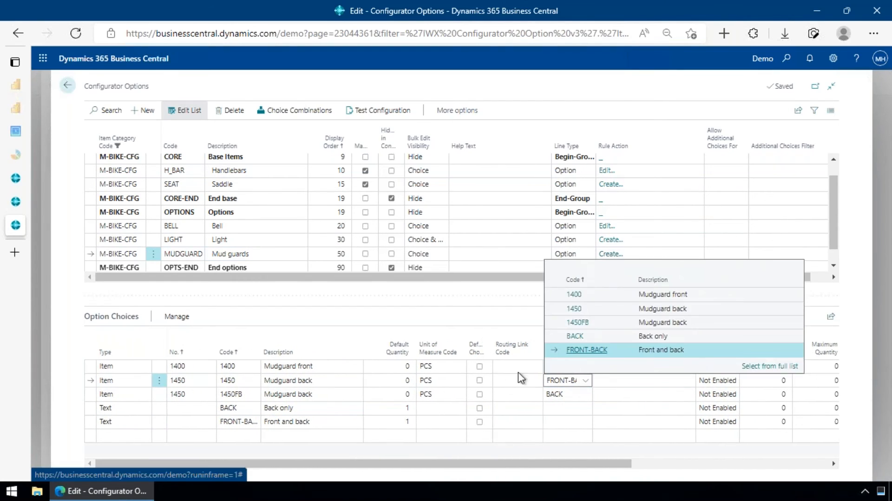
left_click(522, 370)
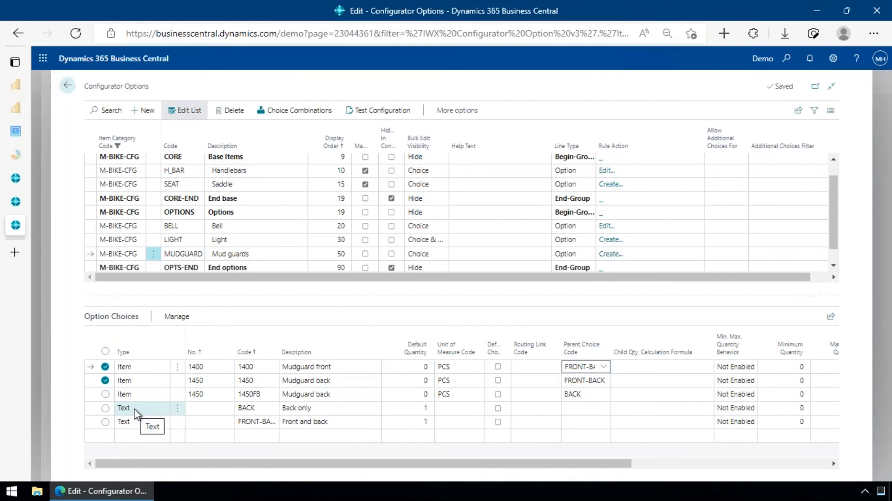
left_click(305, 410)
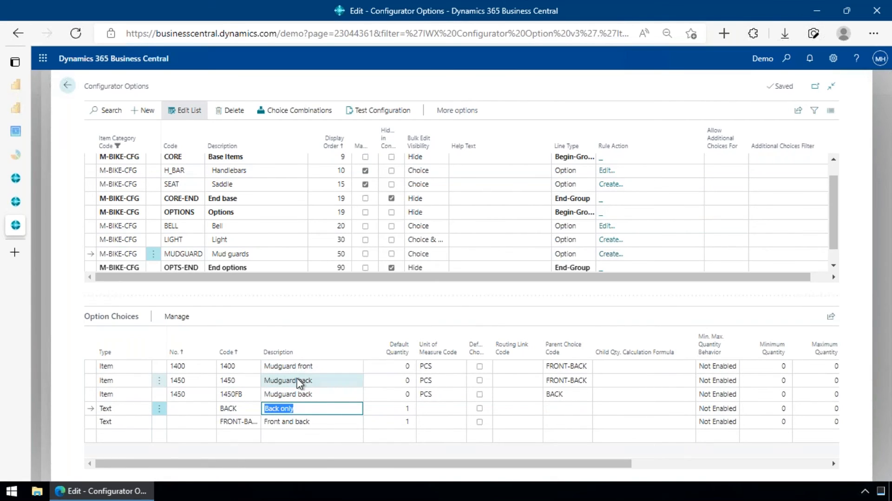
left_click(326, 420)
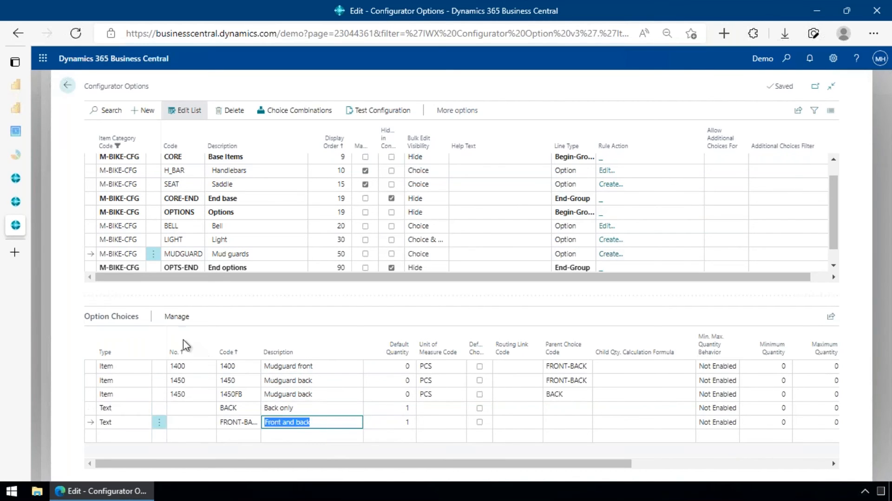
Add a Routing Line comment with the text template "Cut to length*2" to the Front and back mudguard choice
left_click(177, 317)
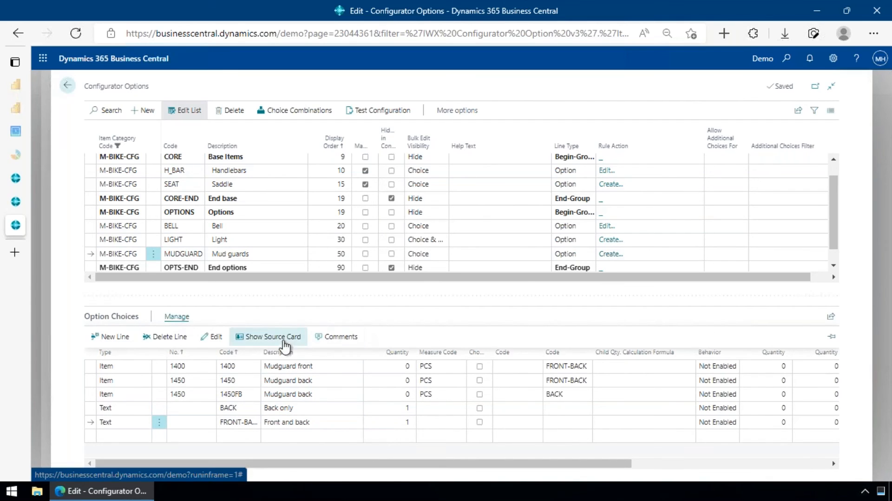
left_click(318, 337)
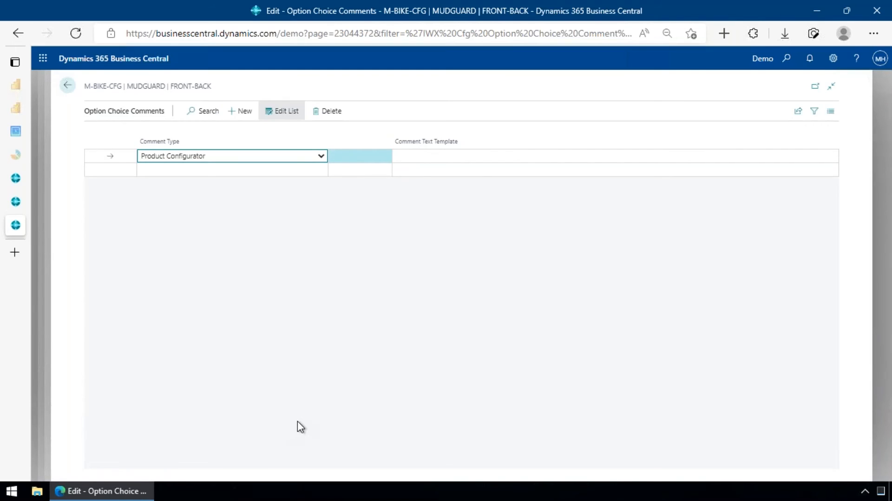
left_click(322, 155)
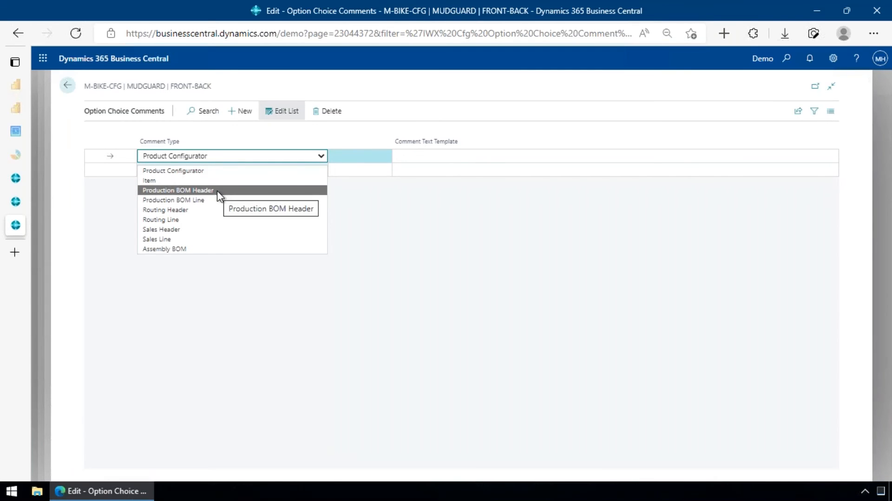
left_click(206, 219)
left_click(451, 155)
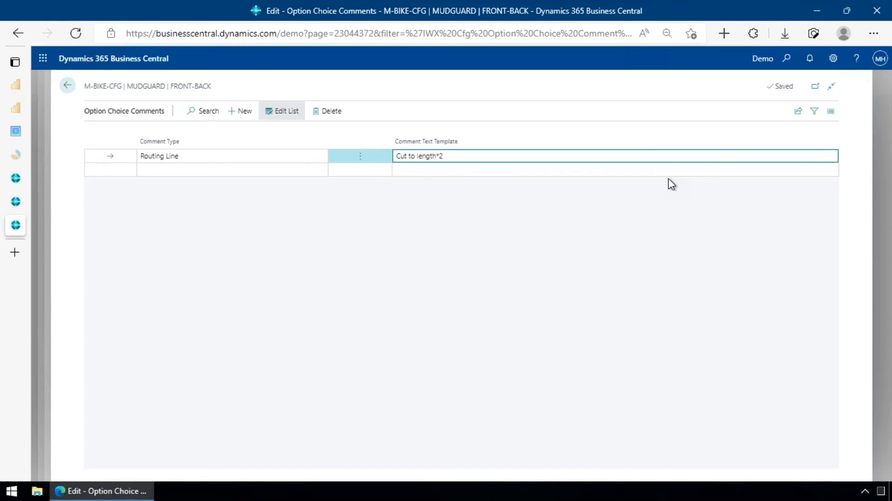
Enclose the length formula in braces so the comment template reads "Cut to {length*2}"
key("Left")
key("Left")
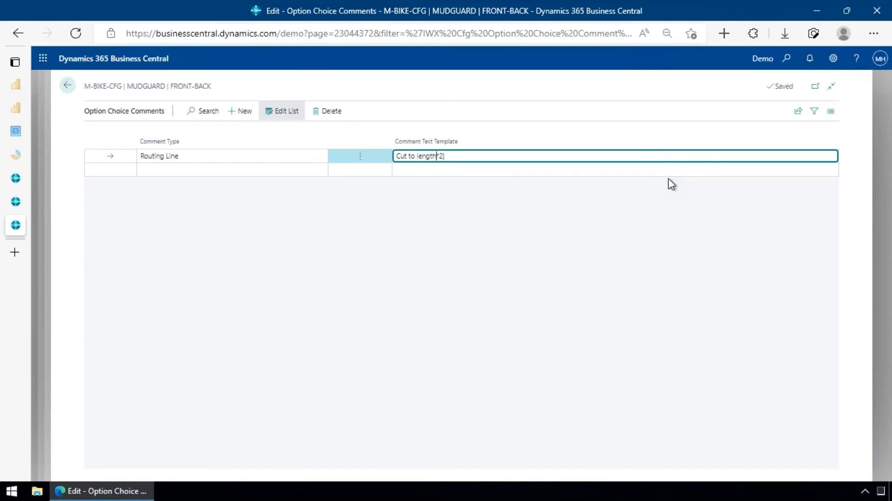
type("{")
key("ctrl+shift+Right")
key("Right")
key("Right")
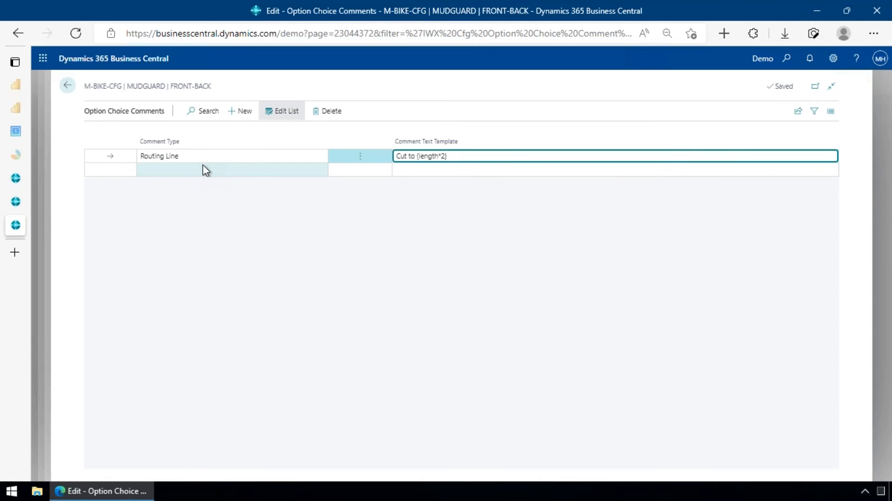
Clear the comment text template and close the option choice comments
key("ctrl+a")
key("BackSpace")
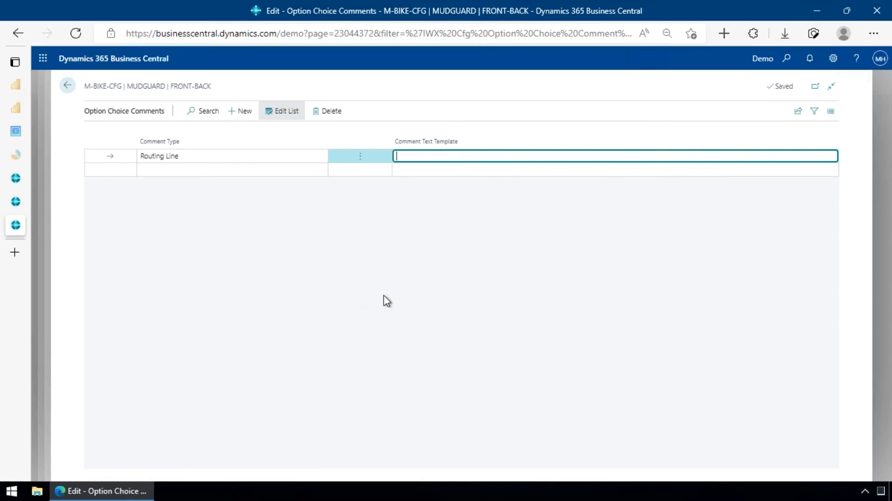
key("Escape")
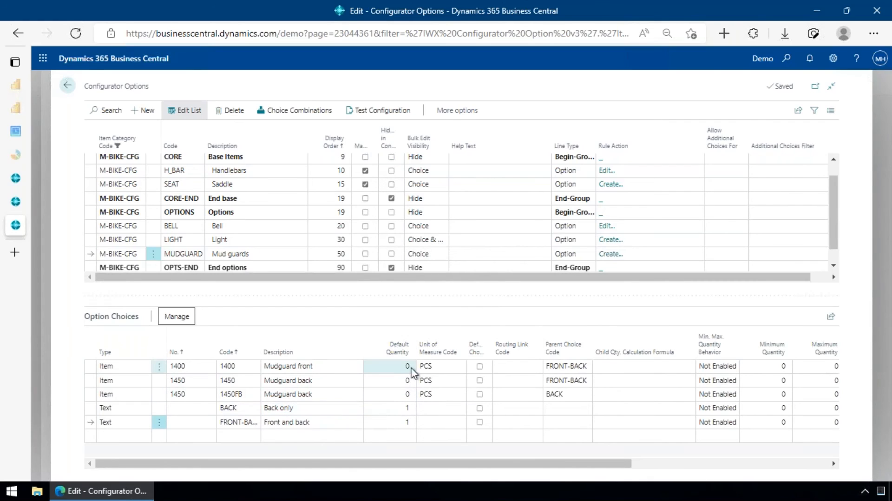
Open the Handlebars option's existing rule for editing in the Rule Definition Builder
left_click(255, 170)
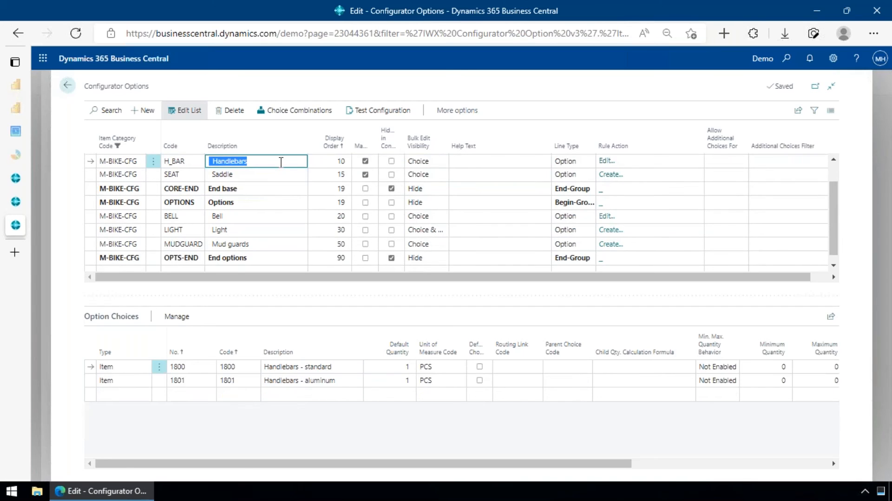
left_click(606, 162)
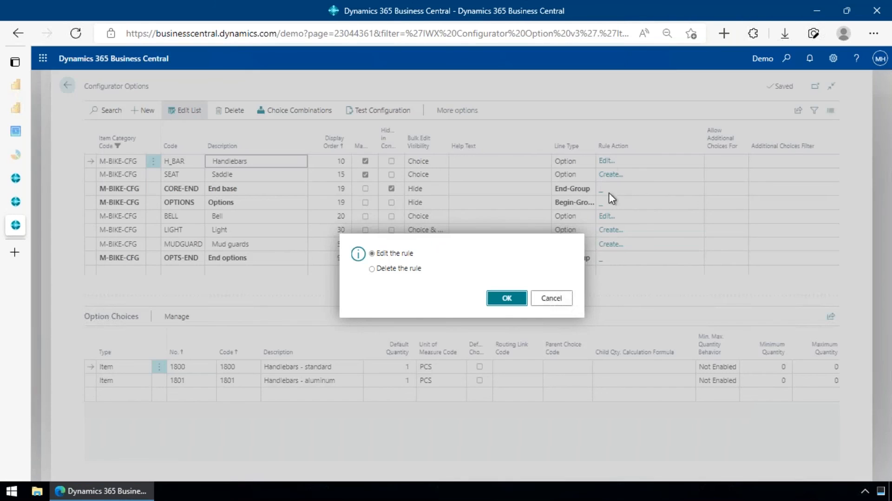
left_click(507, 298)
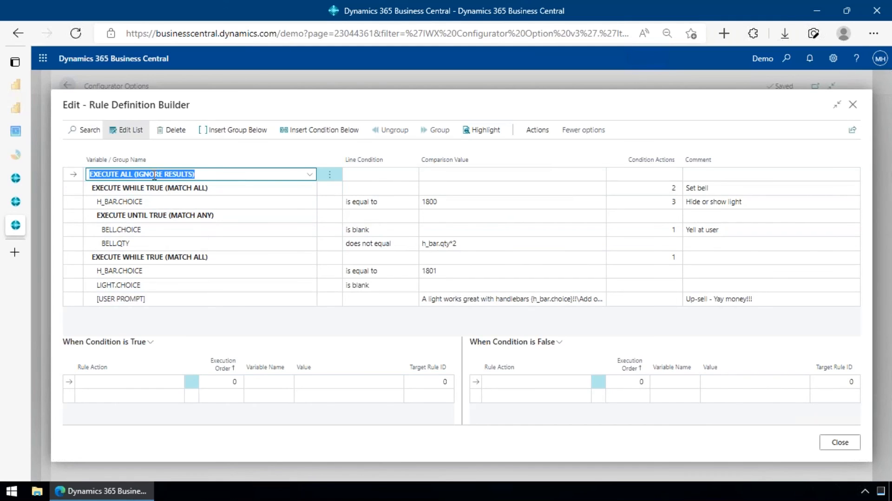
Review the actions of the "Set bell" group, view the rule's logic as code and close the code view
left_click(175, 189)
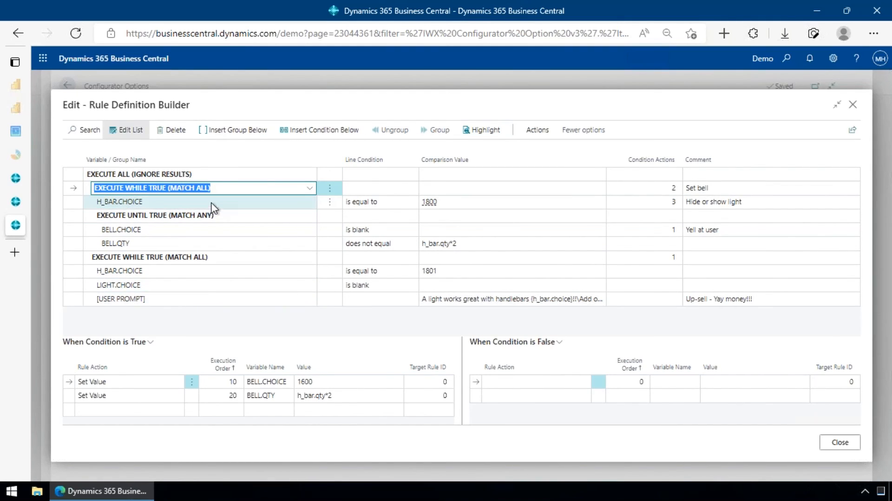
left_click(537, 129)
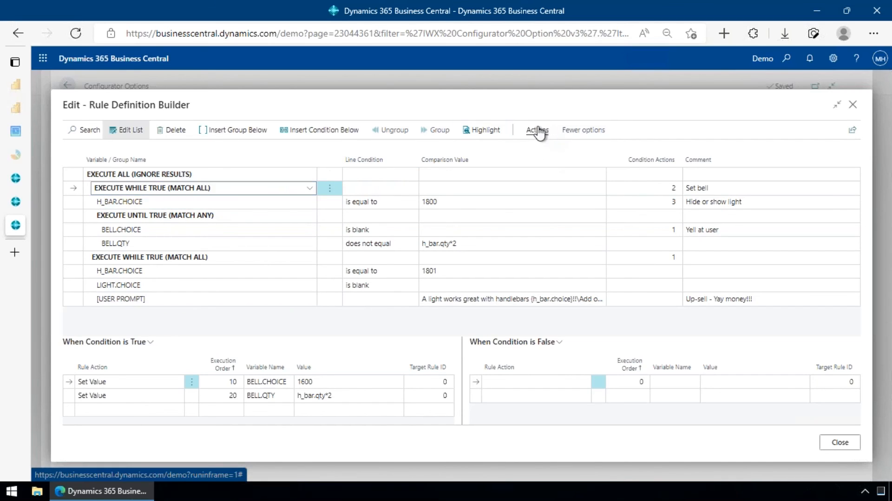
left_click(84, 152)
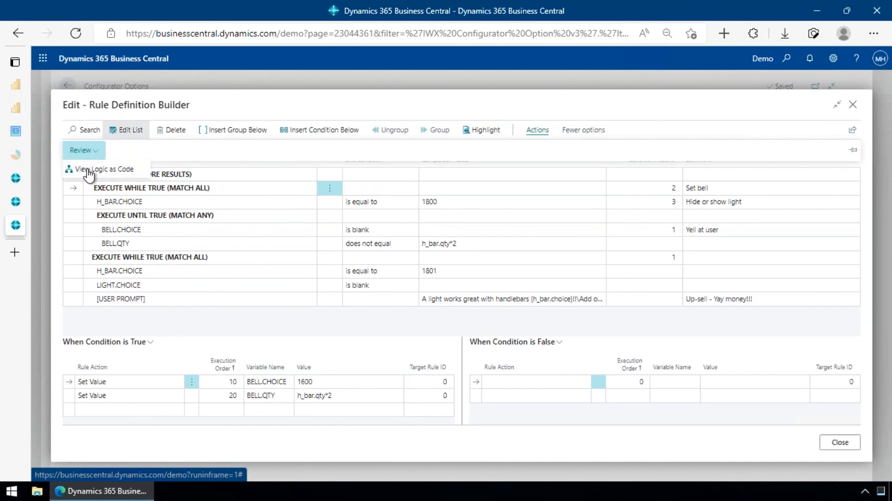
left_click(90, 171)
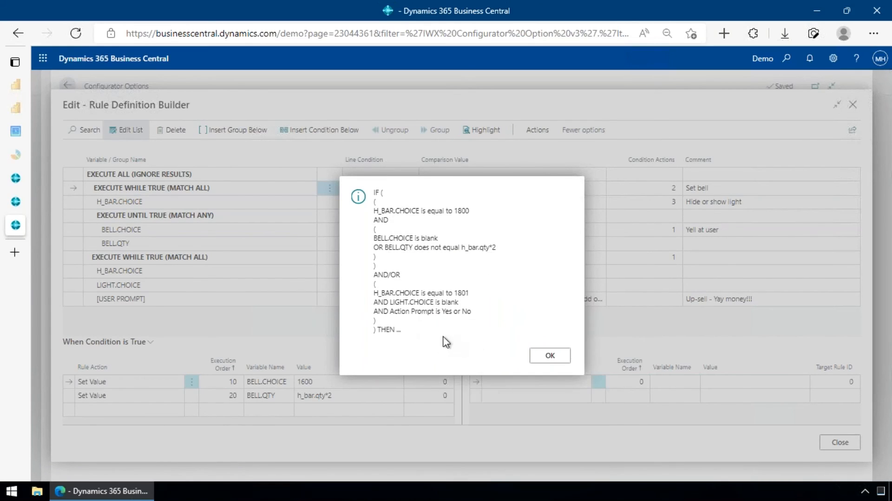
left_click(550, 356)
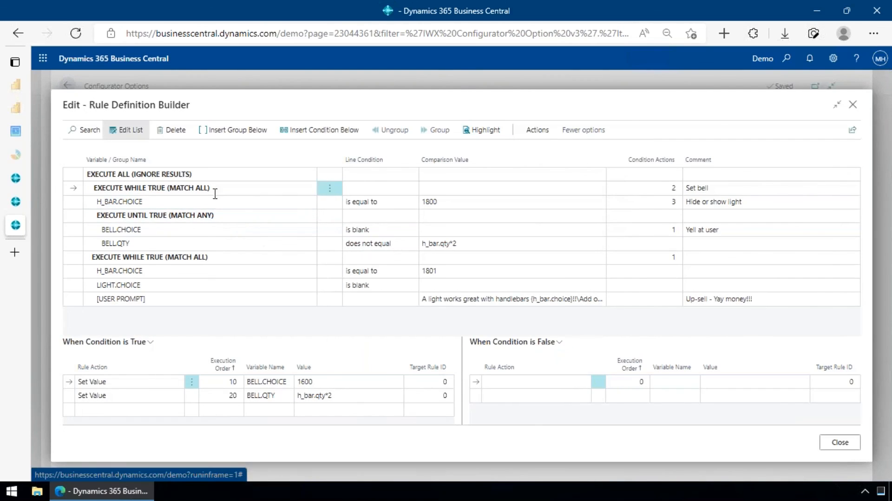
Examine the rule's "Set bell" group, the handlebar 1800 condition and the nested bell choice and quantity conditions with their actions
left_click(218, 190)
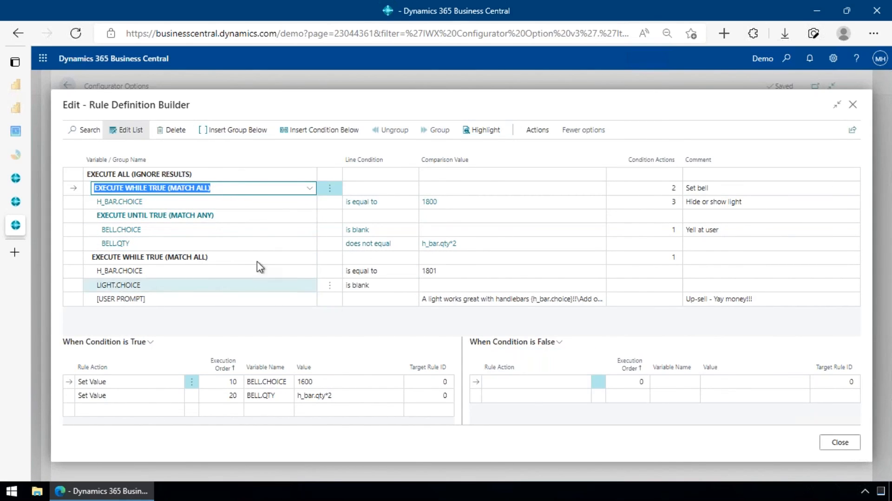
left_click(238, 202)
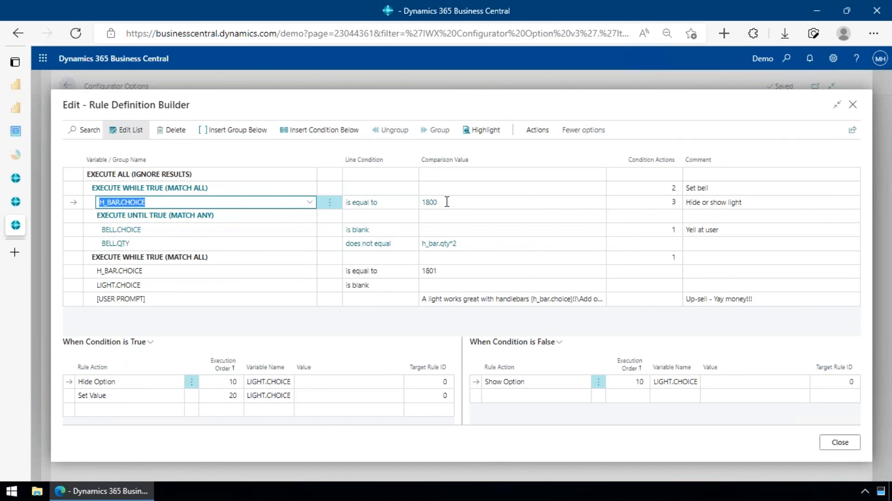
left_click(169, 231)
left_click(170, 242, "shift")
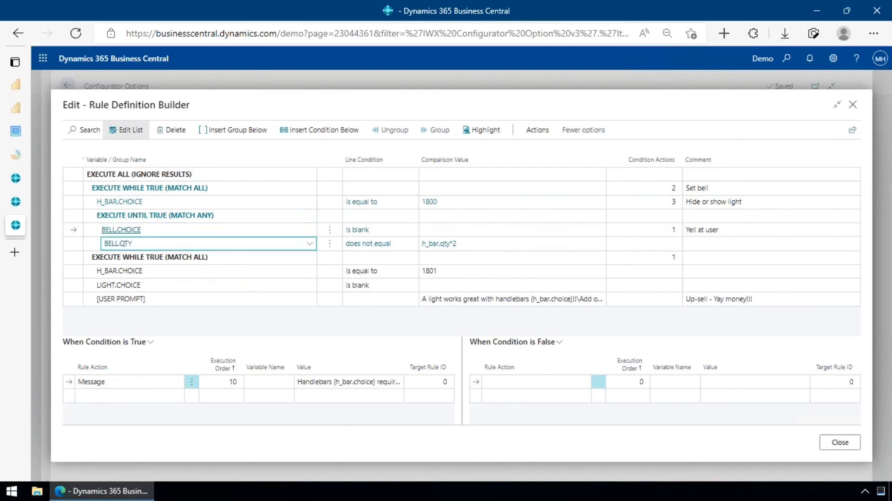
left_click(253, 233)
left_click(246, 245)
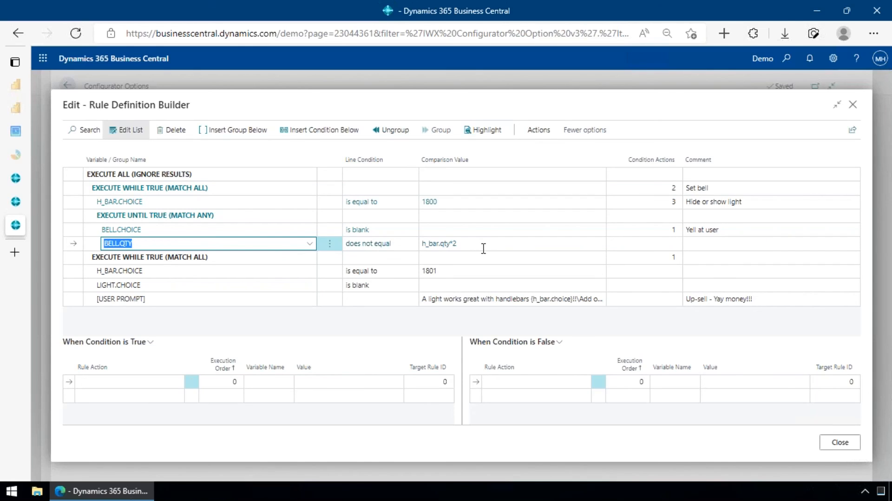
key("Up")
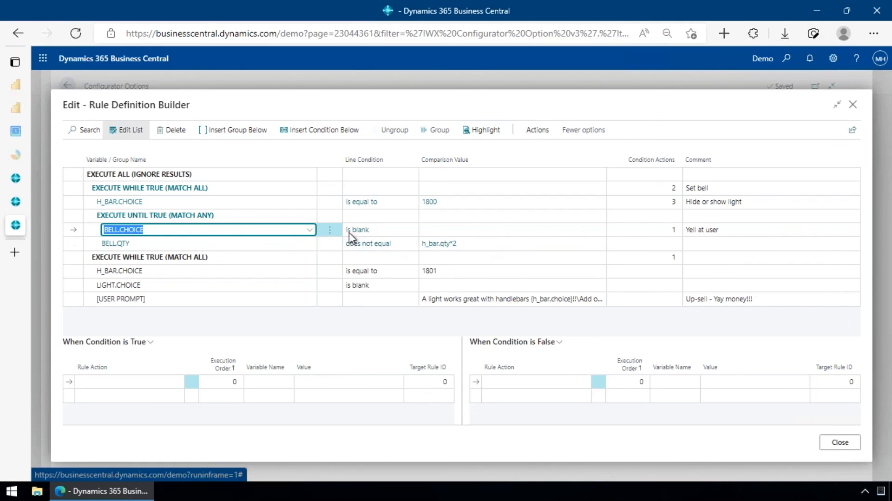
left_click(708, 229)
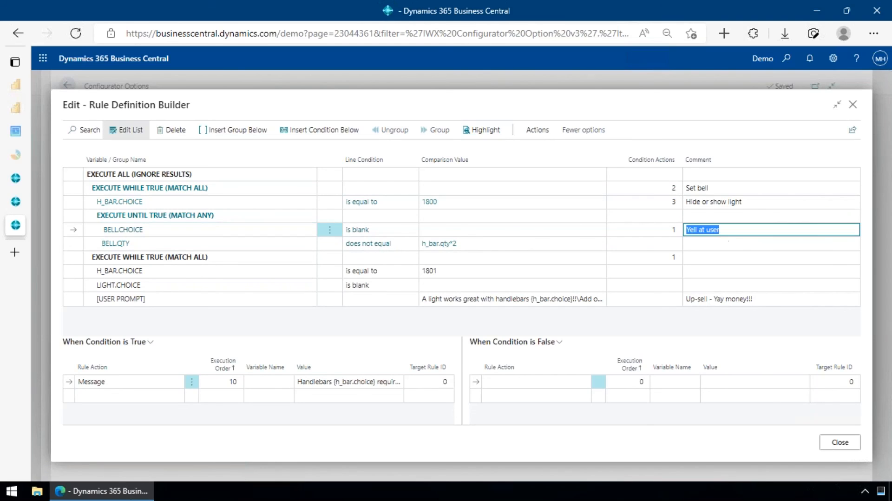
Widen the Value column to read the blank-bell message action, and revisit the actions of the "Set bell" group and the handlebar 1800 condition
left_click(350, 384)
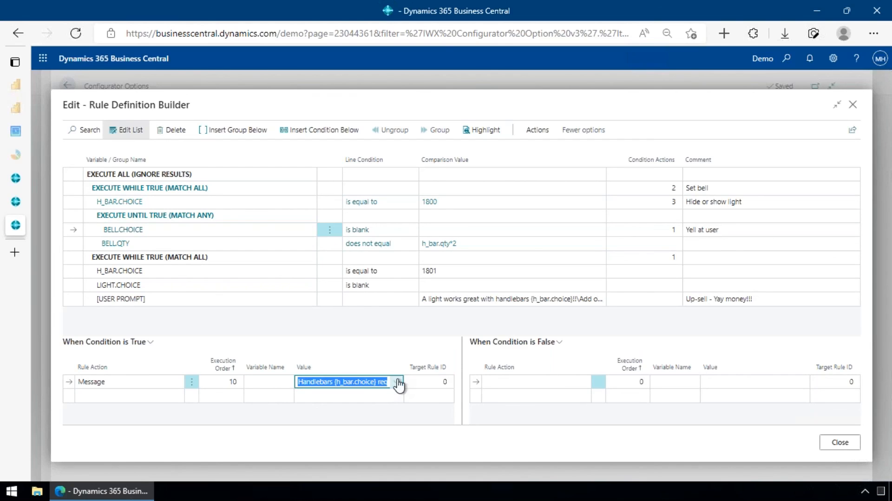
left_click_drag(405, 363, 409, 383)
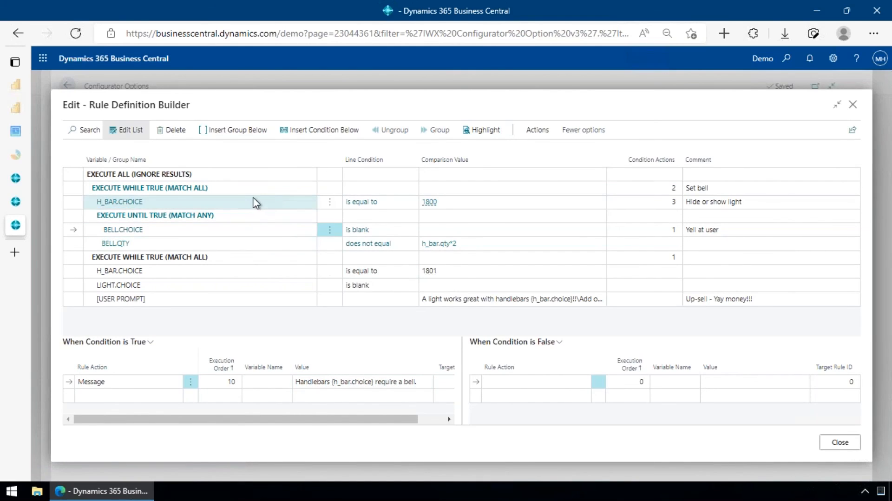
left_click(297, 188)
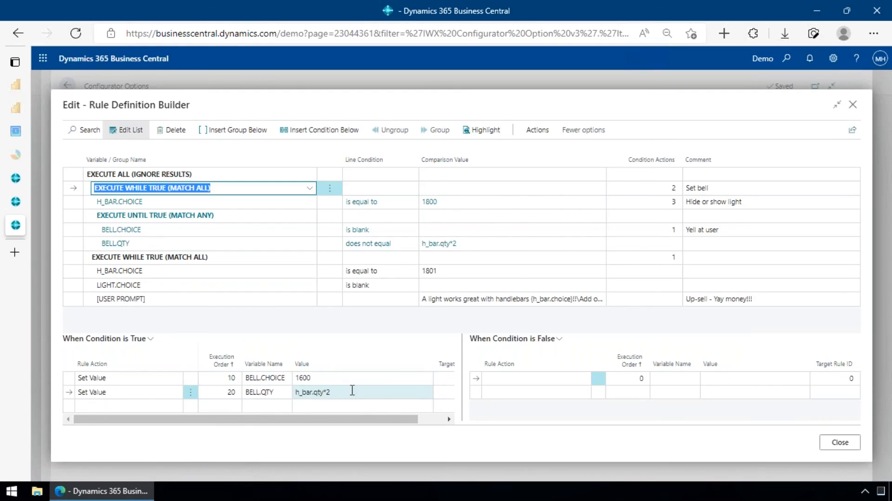
left_click(249, 204)
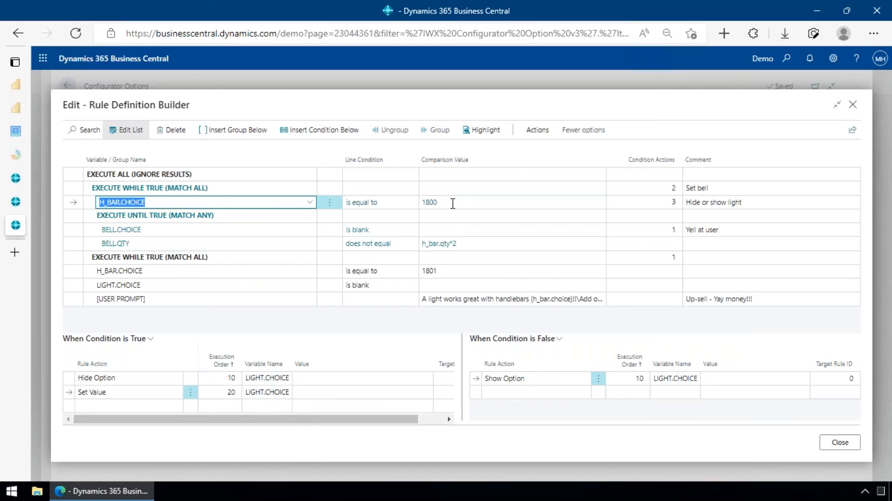
Examine the second EXECUTE WHILE TRUE group for handlebar 1801, including its up-sell user prompt and its action
left_click(201, 259)
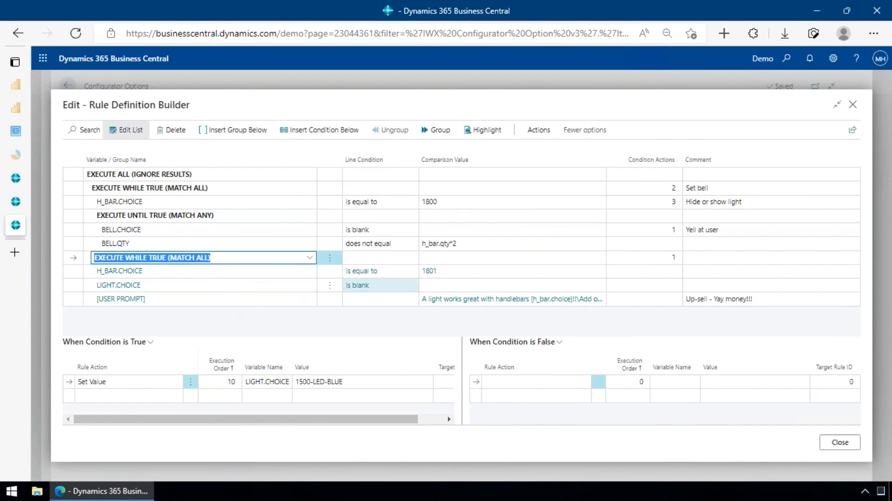
left_click(225, 299)
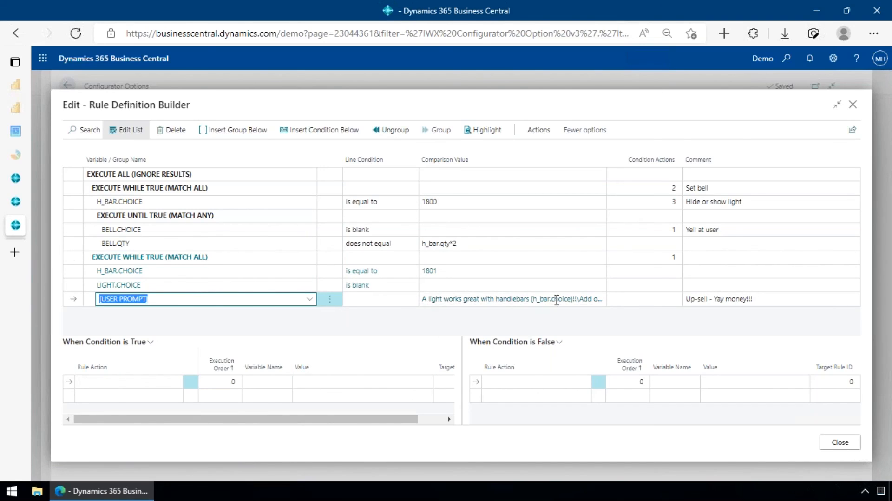
left_click(653, 257)
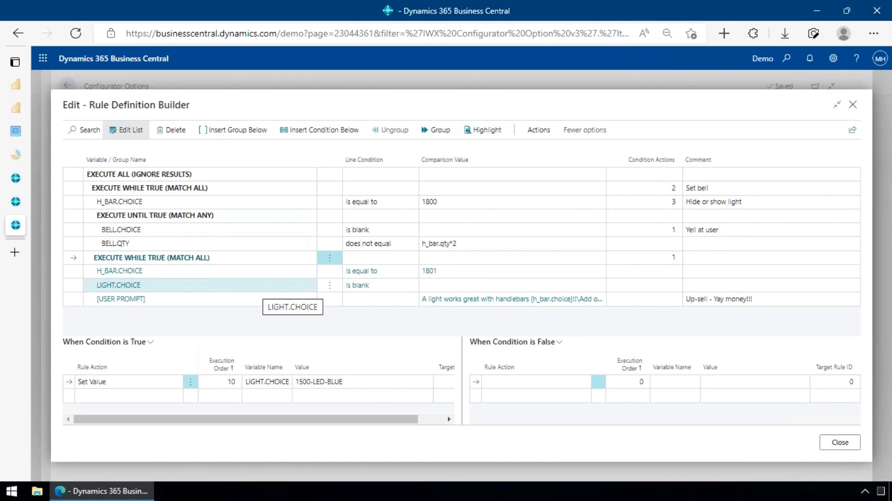
Browse the rule action types available for the handlebar 1801 group's true condition, and leave the list without adding an action
left_click(181, 396)
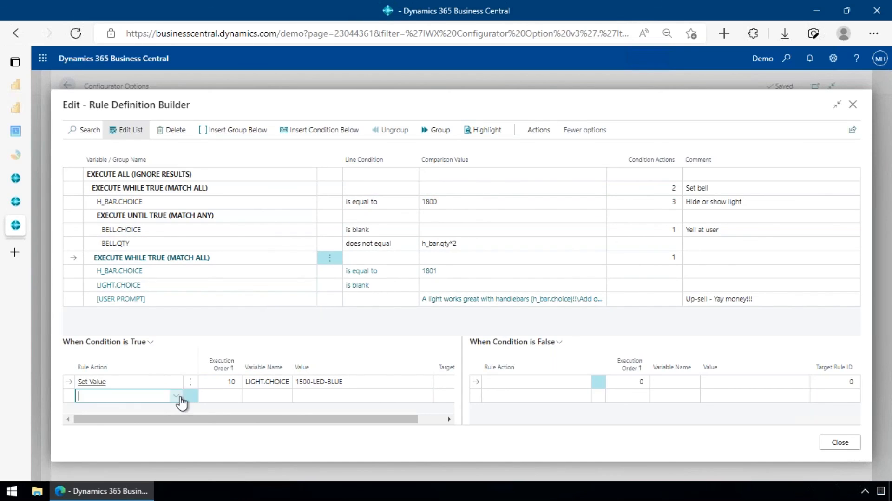
left_click(177, 393)
left_click(179, 396)
left_click(179, 396)
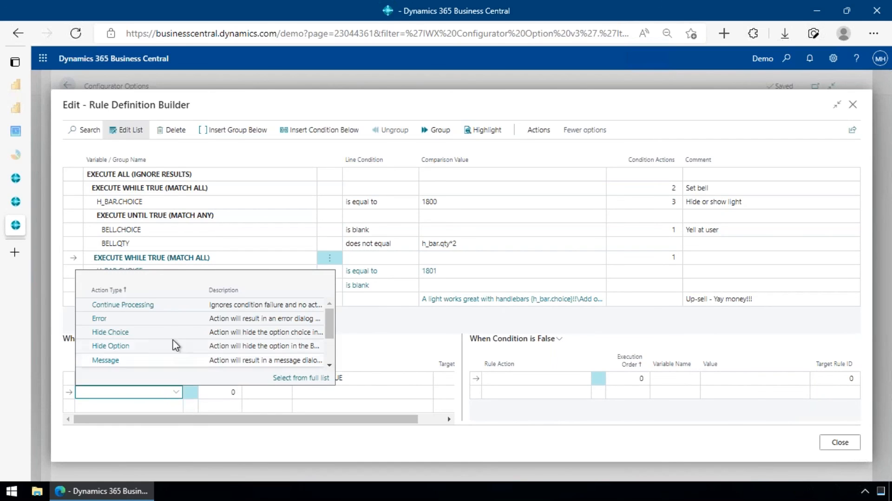
scroll(140, 318, "down", 2)
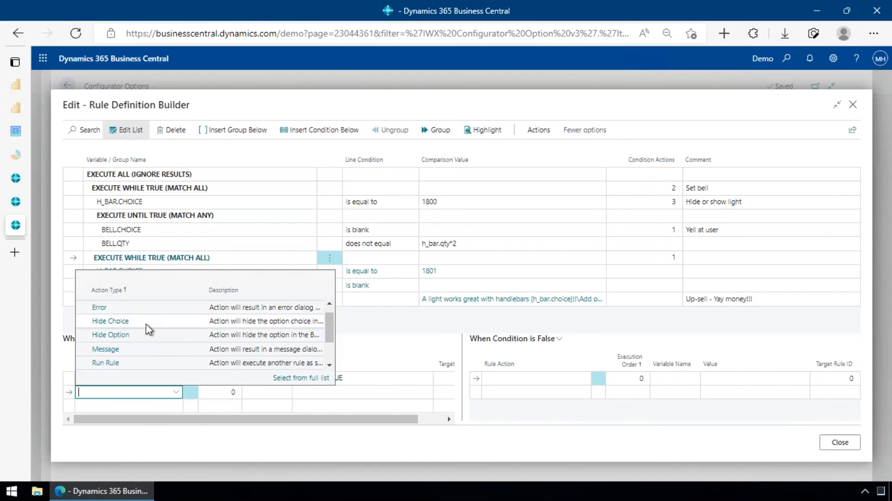
scroll(144, 320, "down", 2)
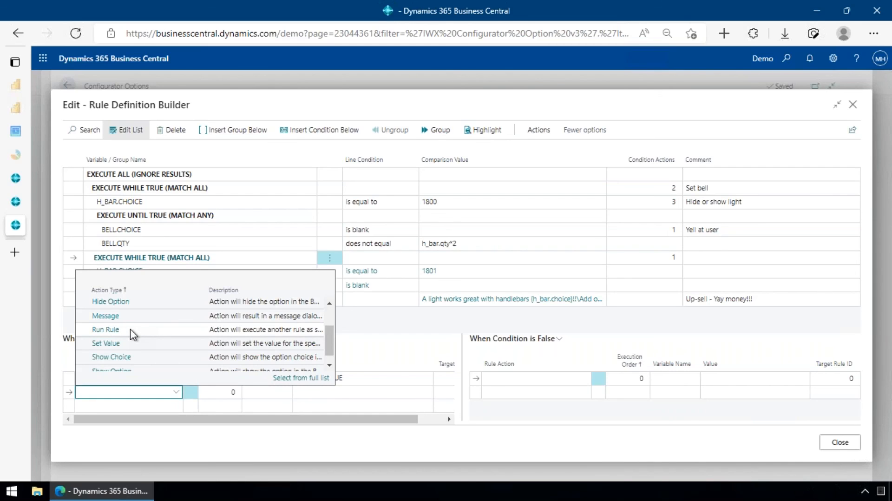
scroll(131, 328, "down", 1)
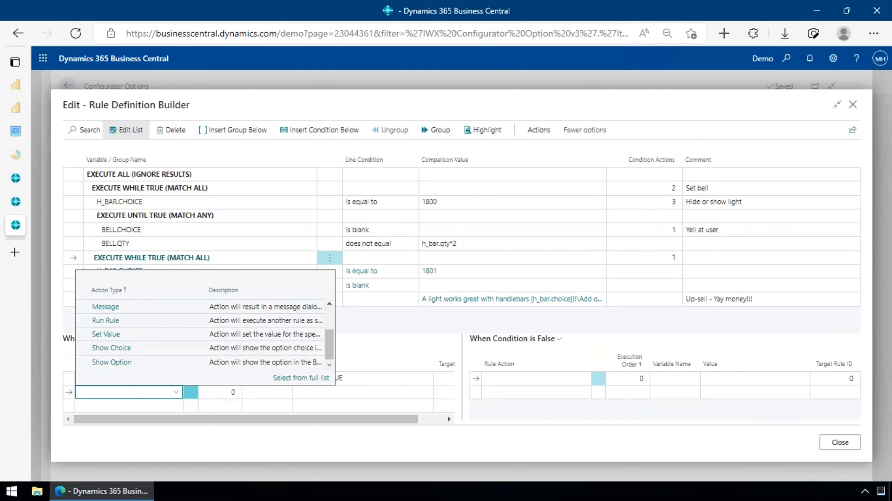
left_click(462, 232)
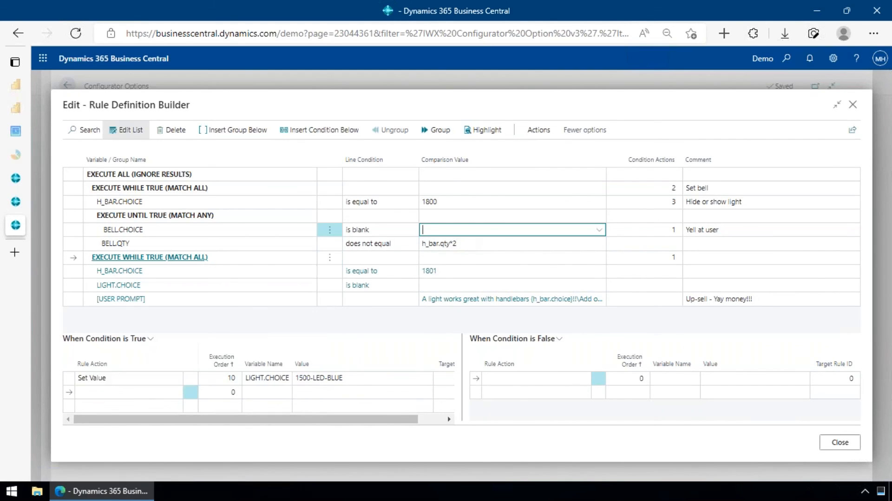
key("Escape")
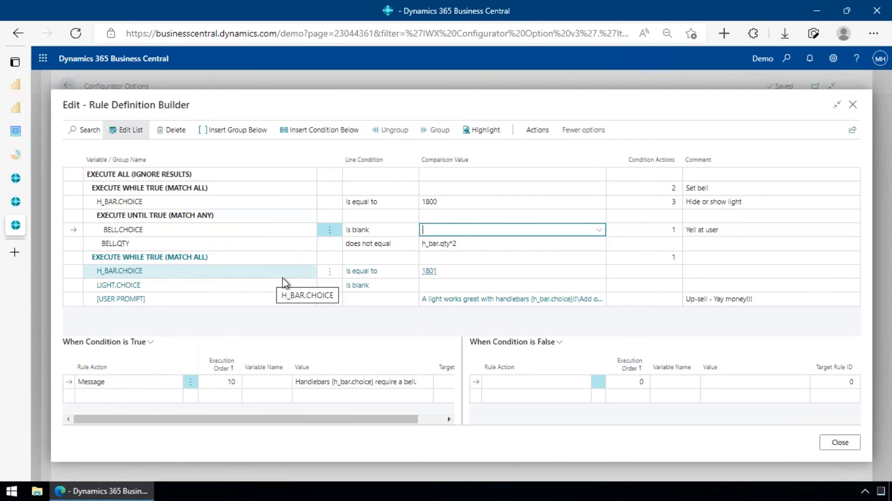
Close the rule definition and test the M-BIKE-CFG configuration with standard handlebars 1800, acknowledging the bell message
left_click(839, 441)
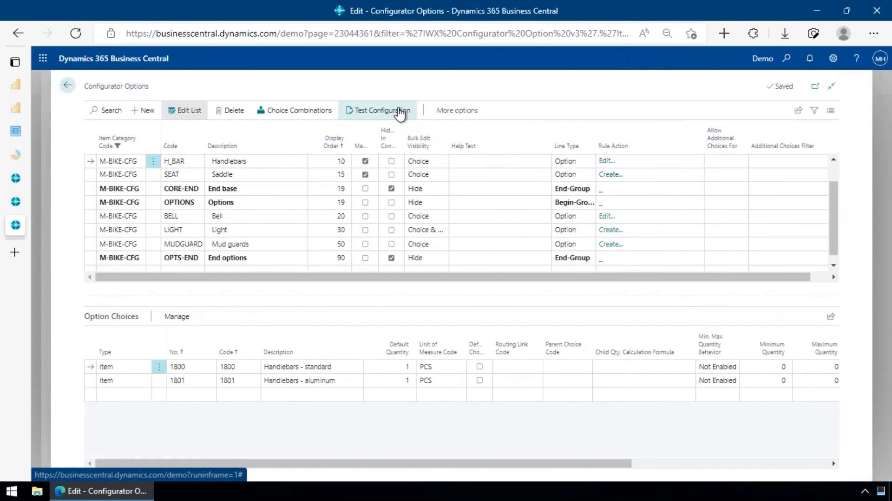
left_click(399, 112)
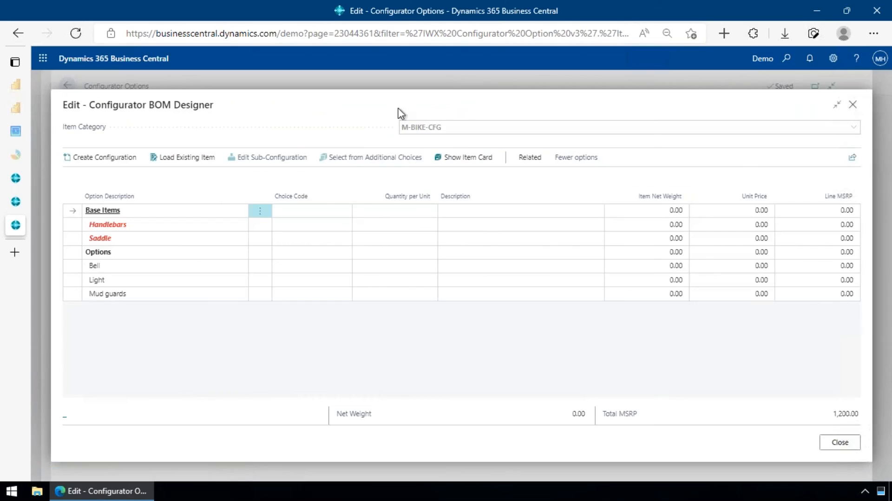
left_click(304, 232)
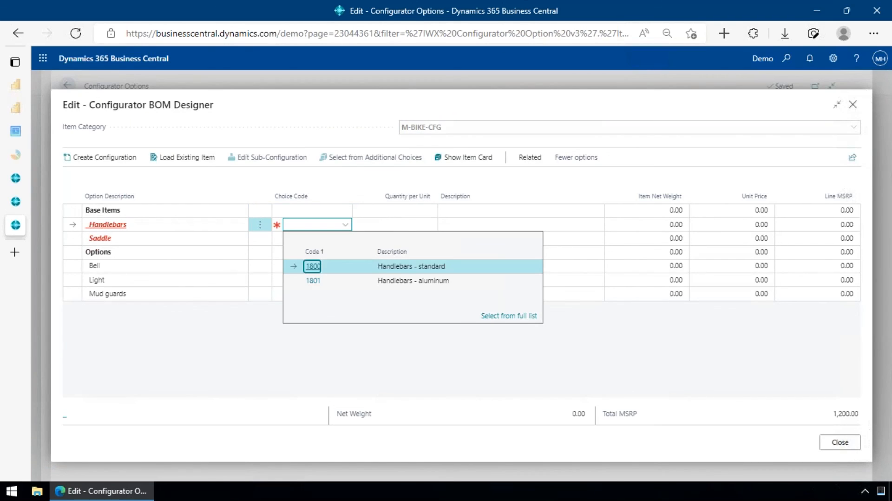
key("Down")
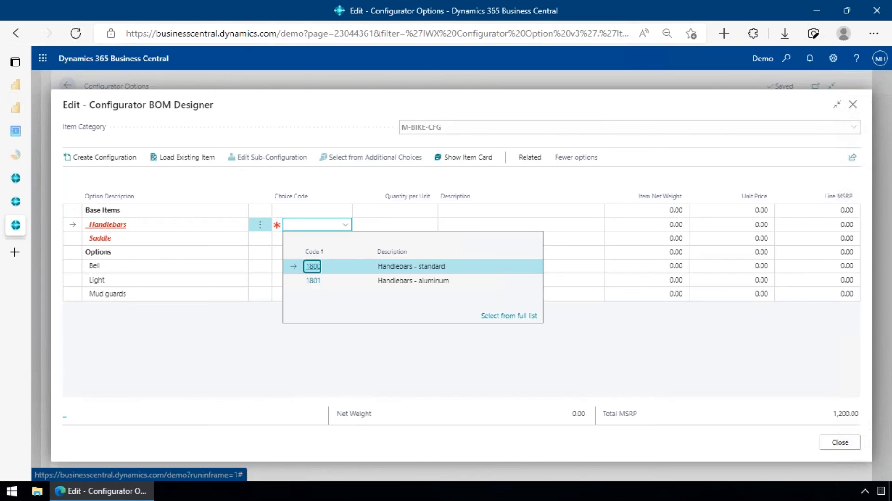
key("Return")
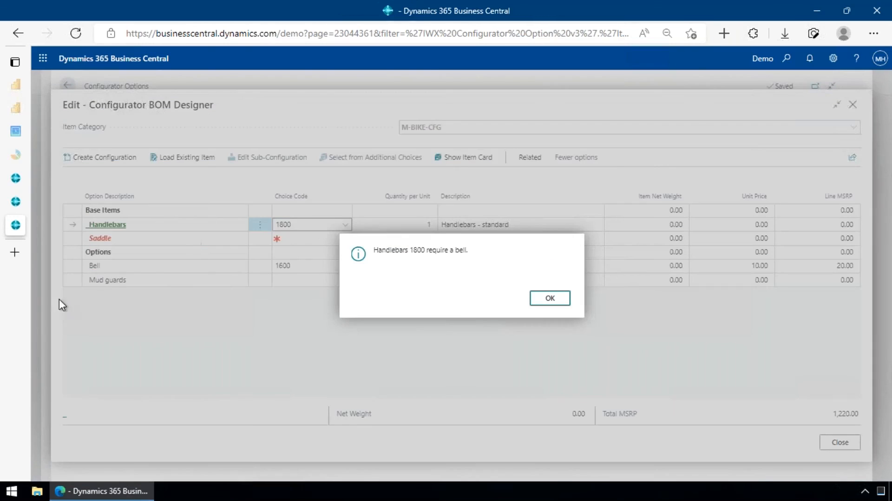
left_click(543, 298)
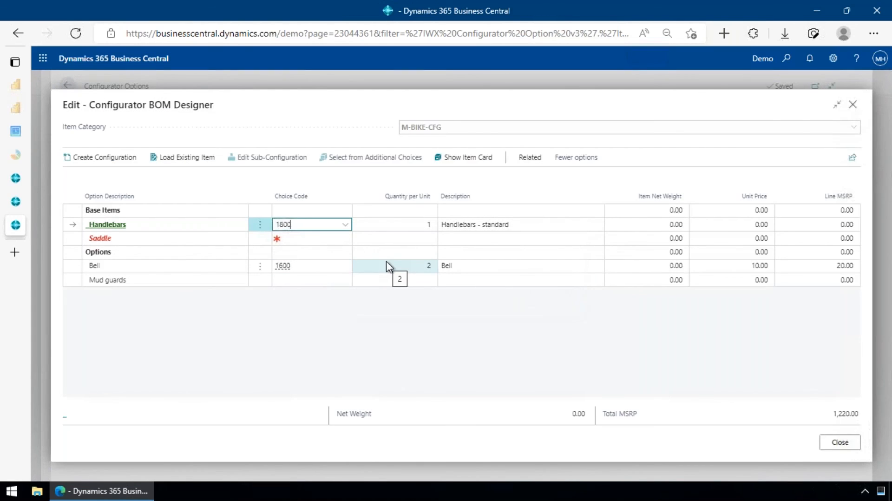